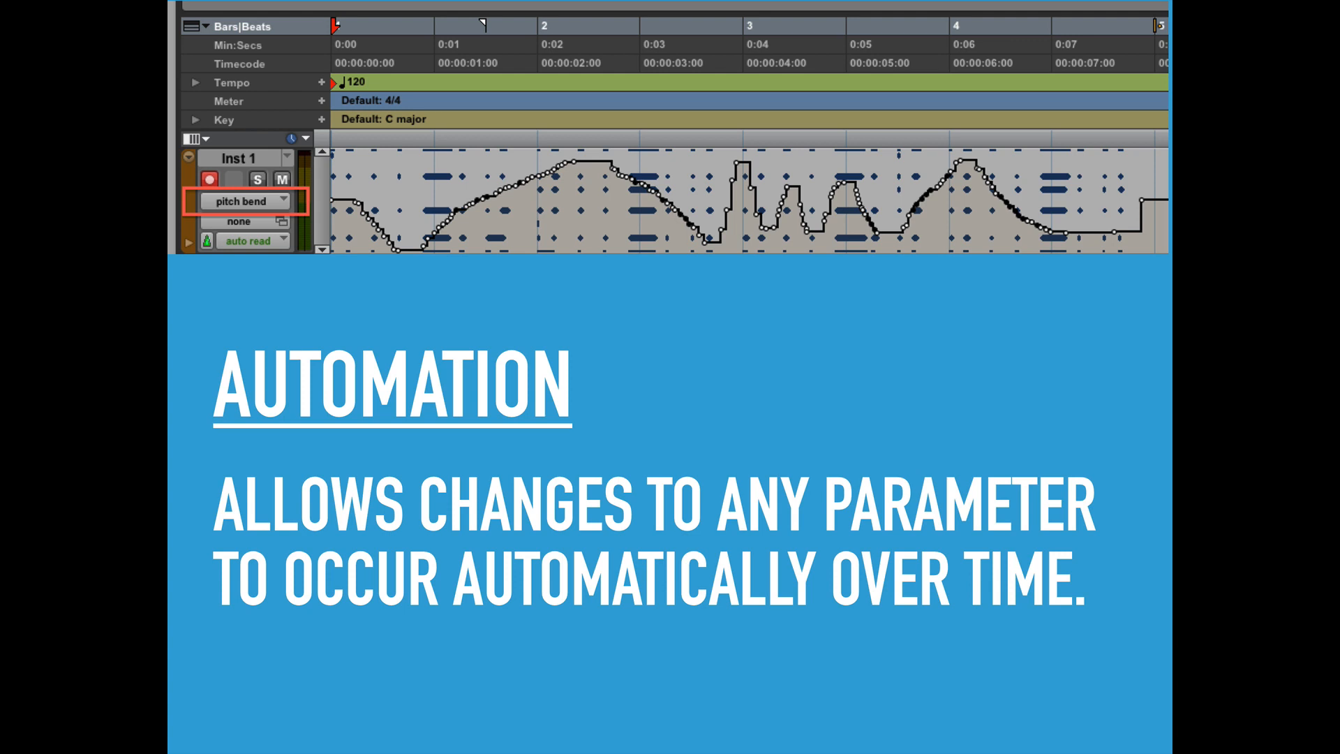
Advance to the Types of Automation slide, exit the slideshow and switch to the 9 Final track session in Pro Tools.
key(Right)
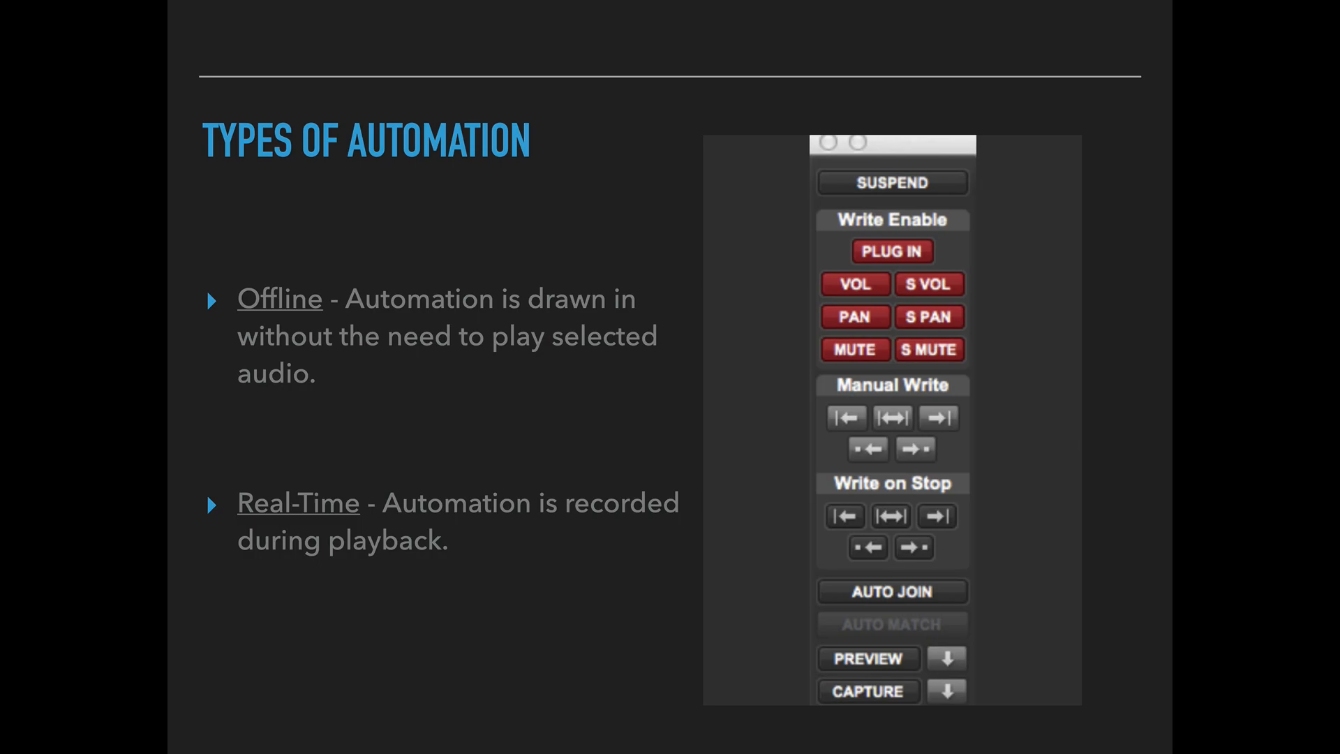
key(Escape)
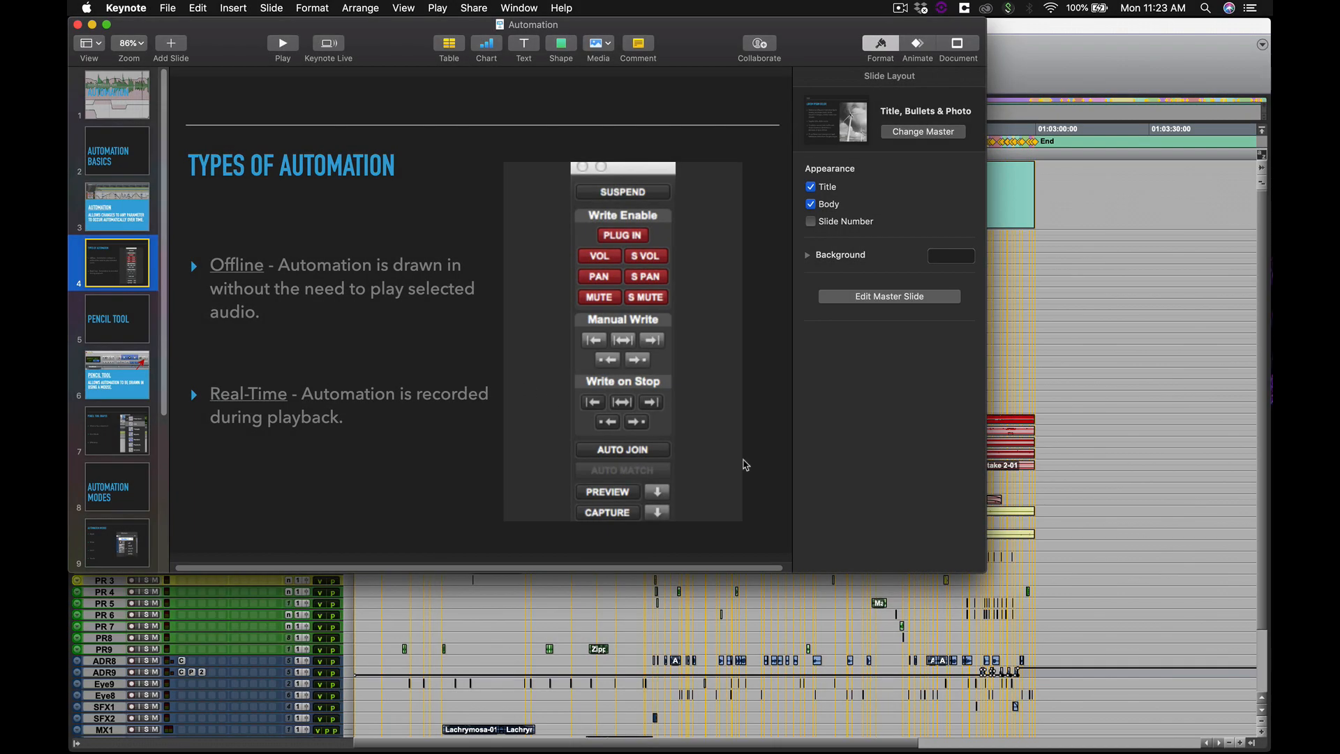
click(1126, 445)
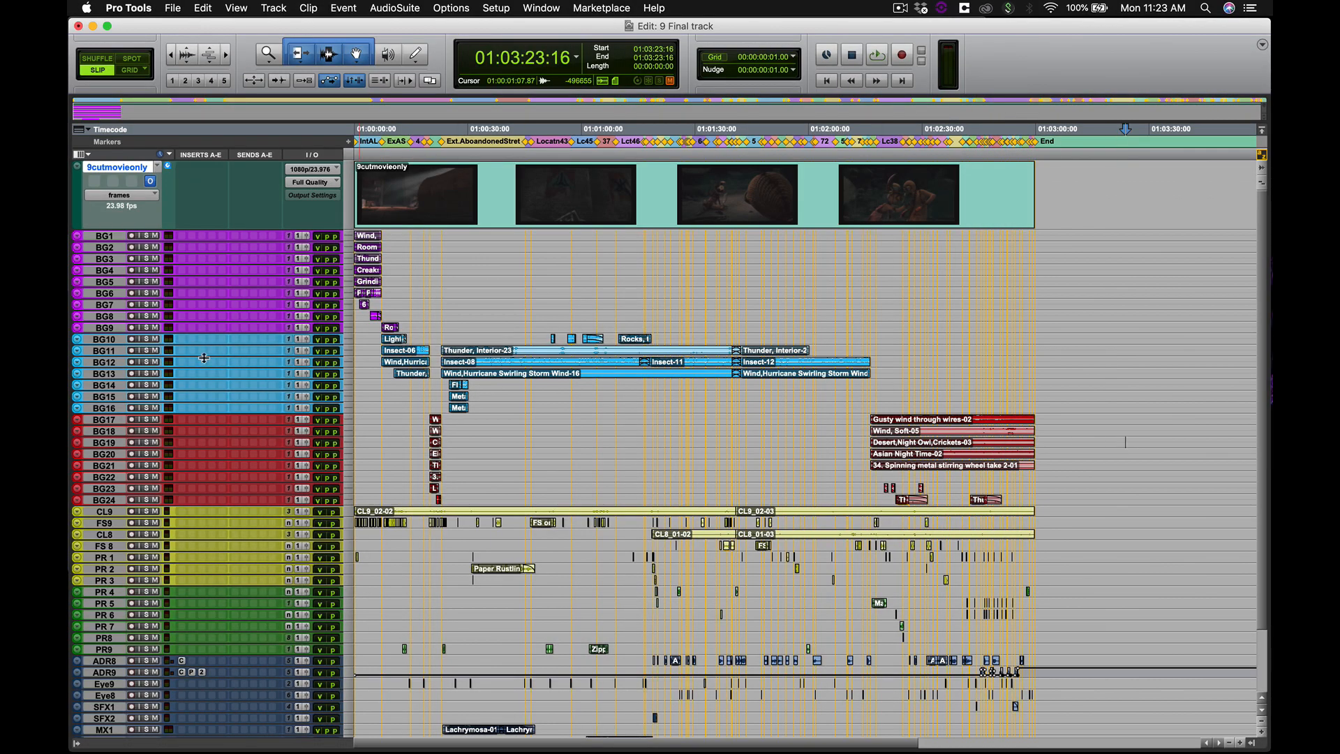
Select tracks BG17 through BG24 and enlarge their track height.
click(120, 421)
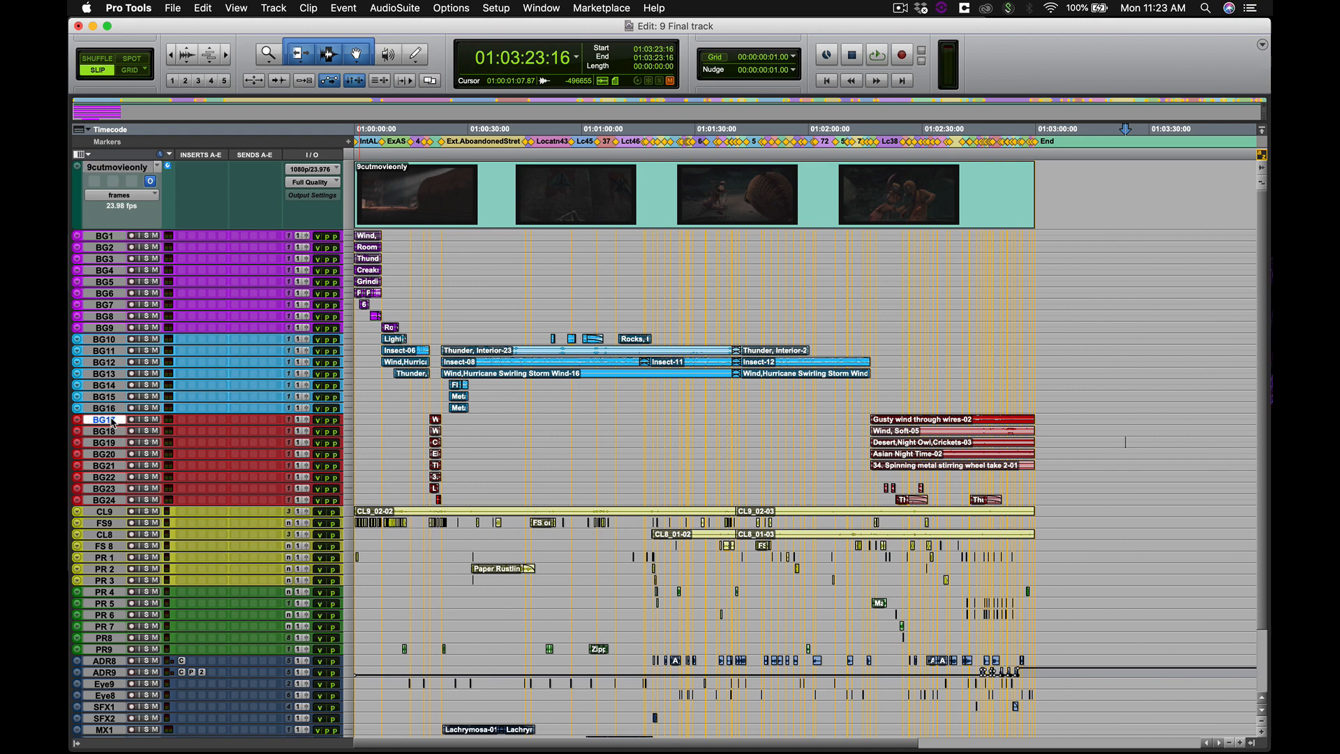
shift+click(105, 502)
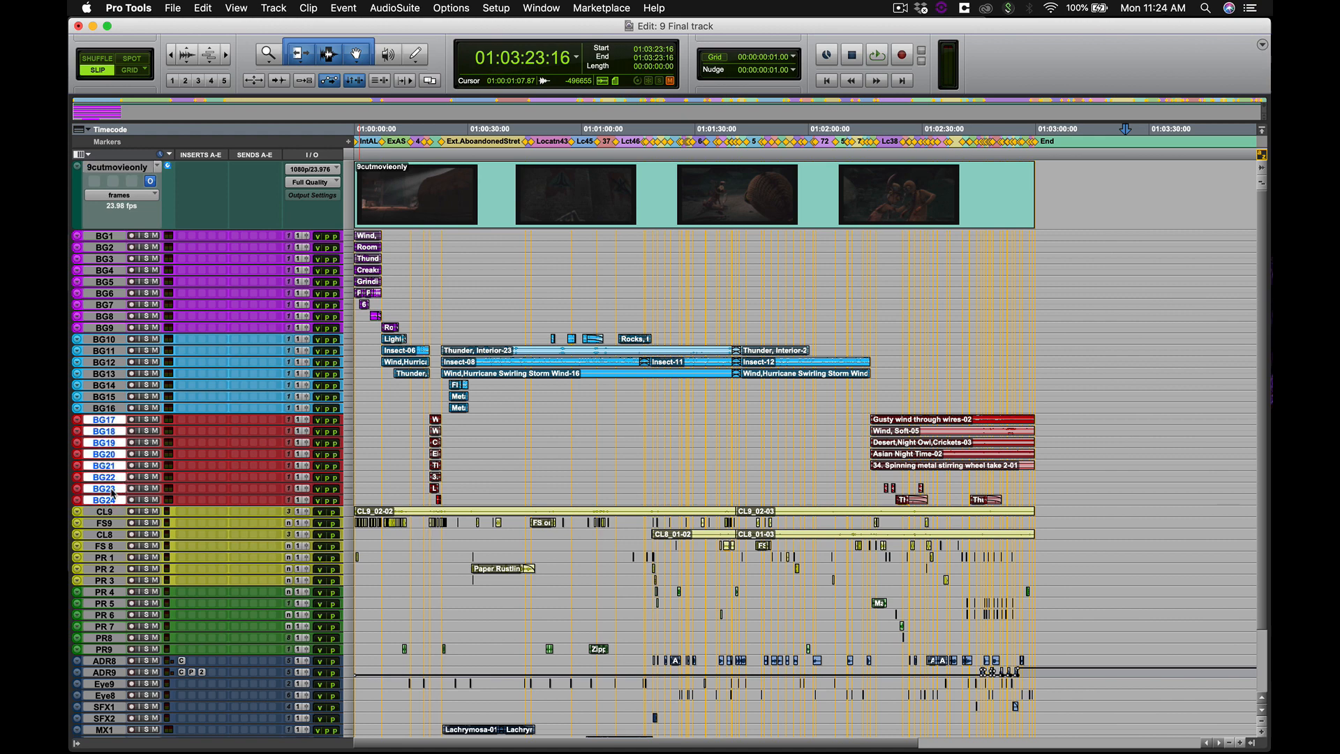
drag(105, 493, 113, 550)
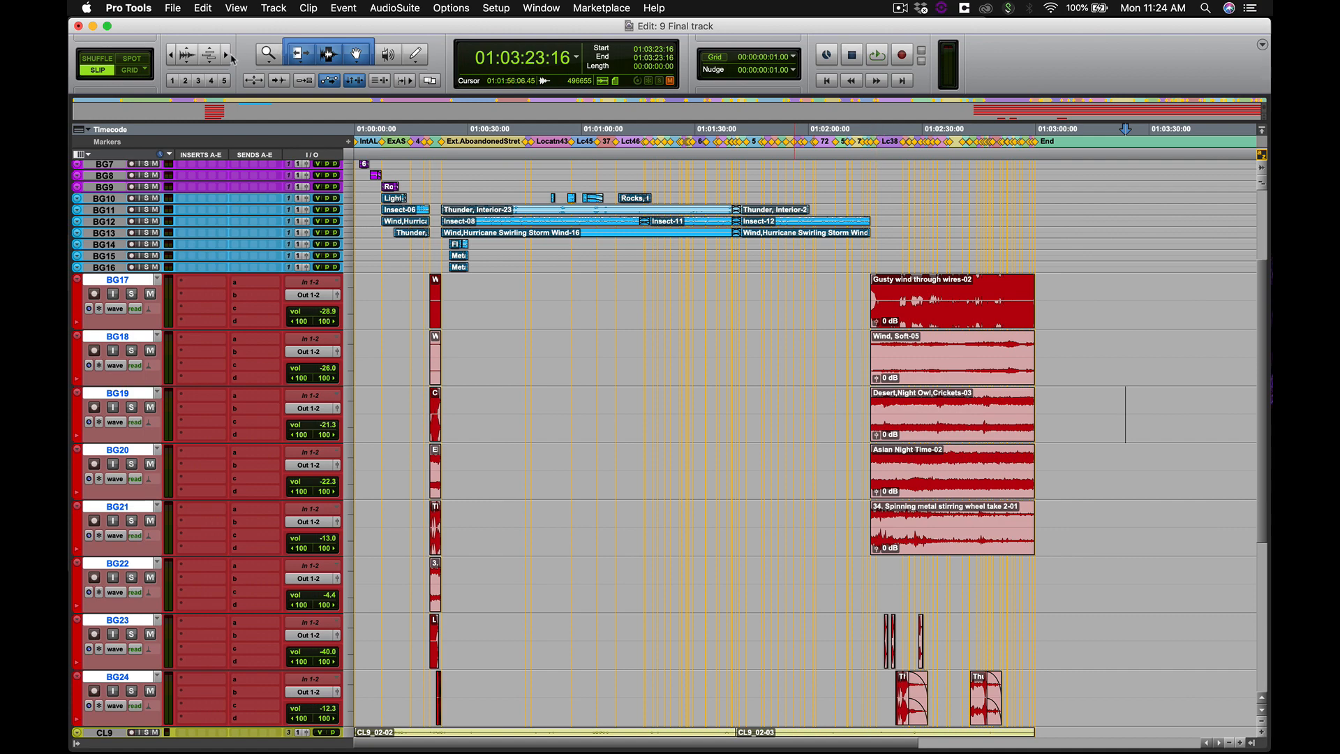
Solo BG17, select its Gusty wind through wires-02 clip and play the selection.
click(230, 55)
click(229, 55)
scroll(593, 377, left, 10)
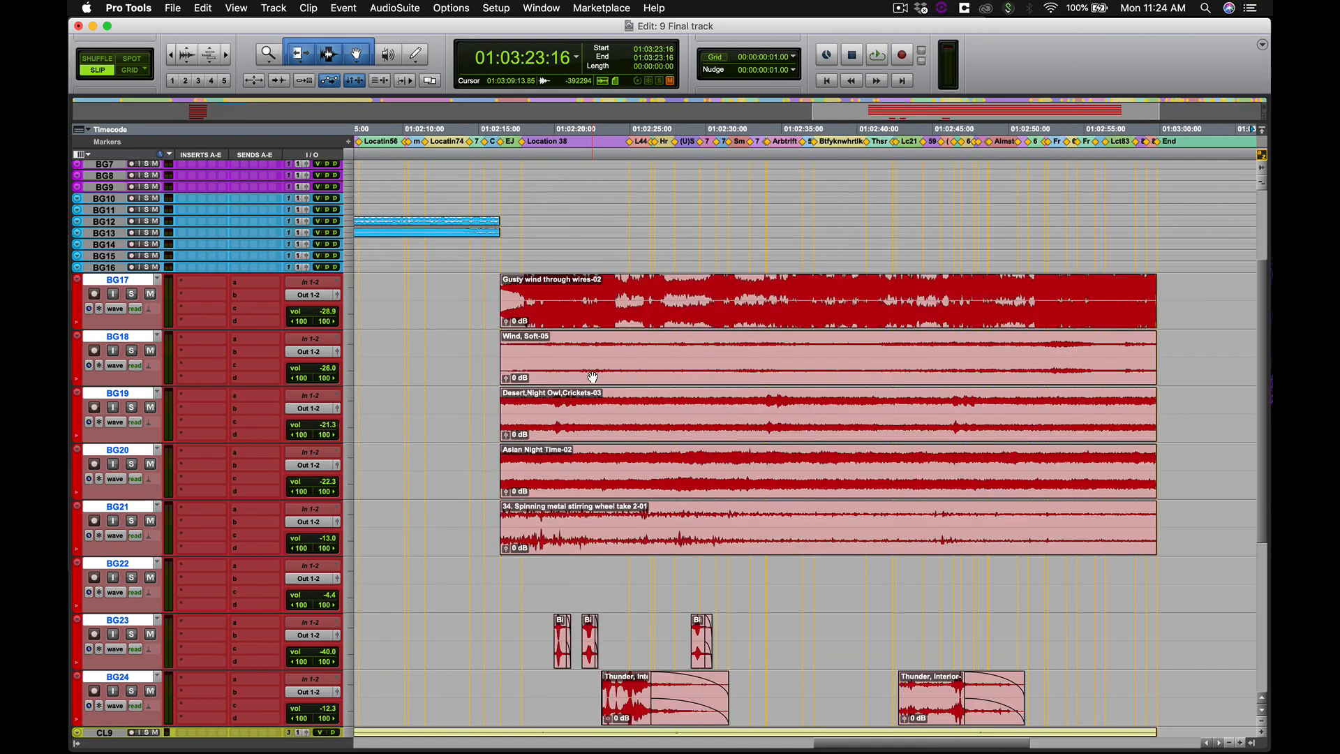
scroll(593, 377, right, 10)
scroll(593, 377, down, 3)
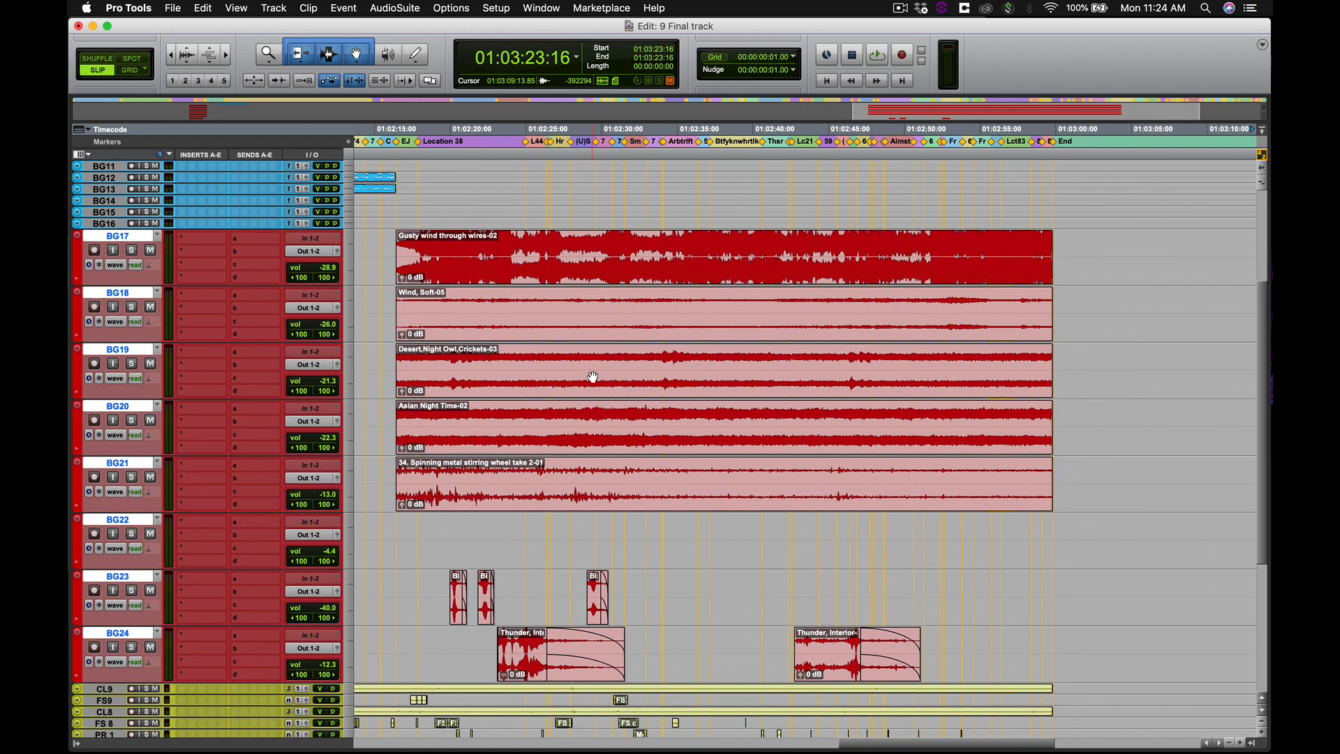
click(132, 250)
click(470, 269)
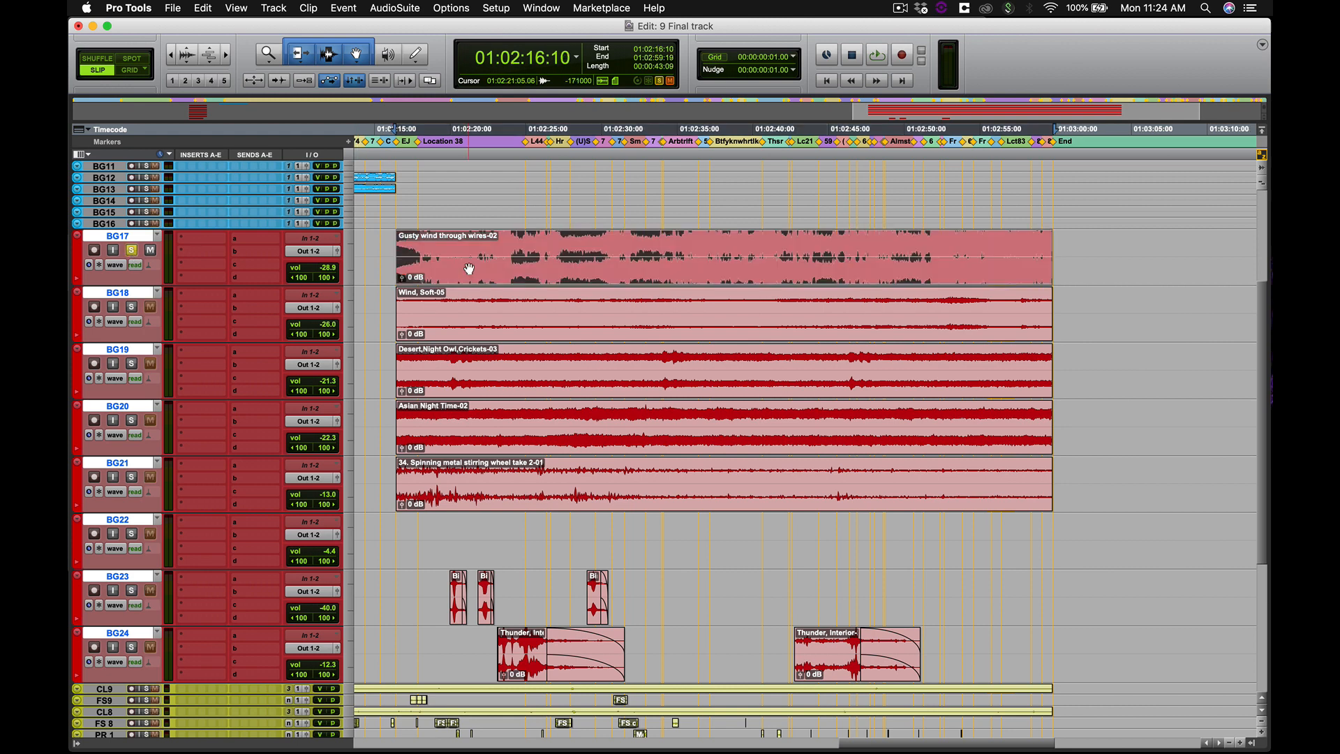
key(space)
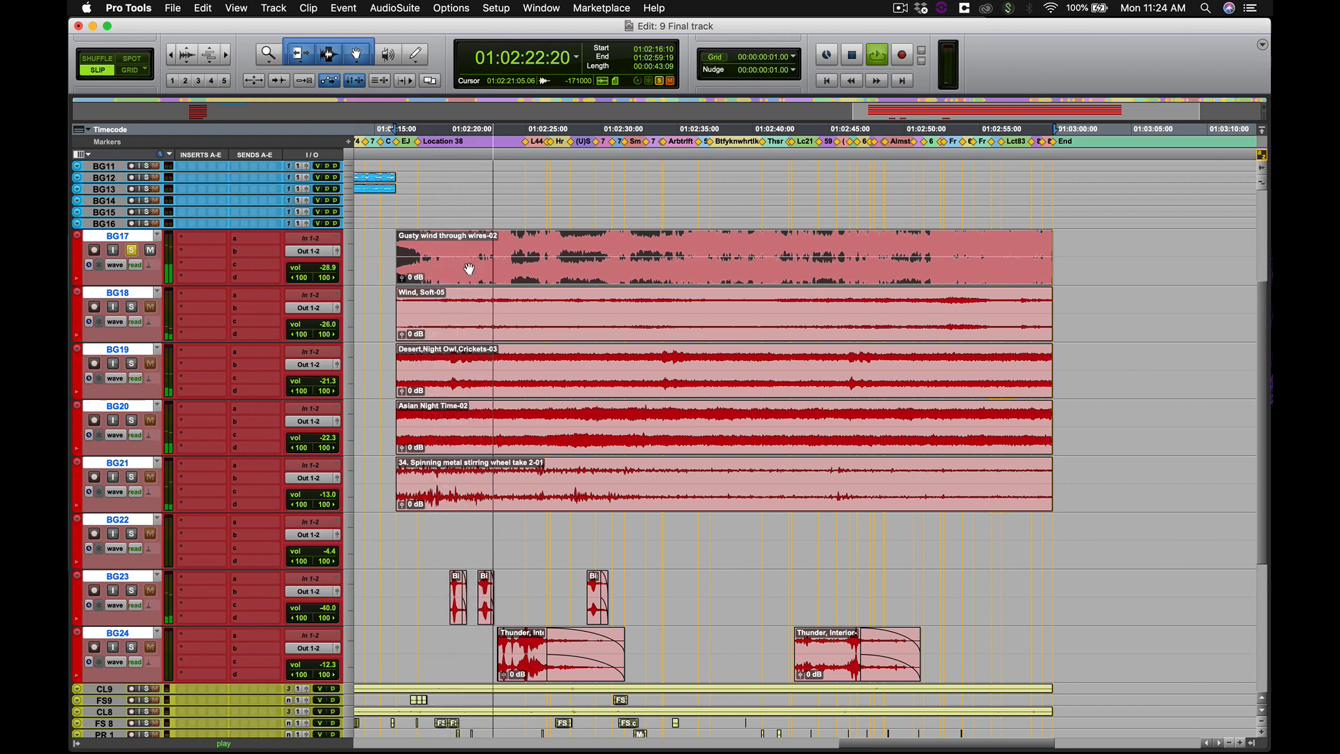
key(space)
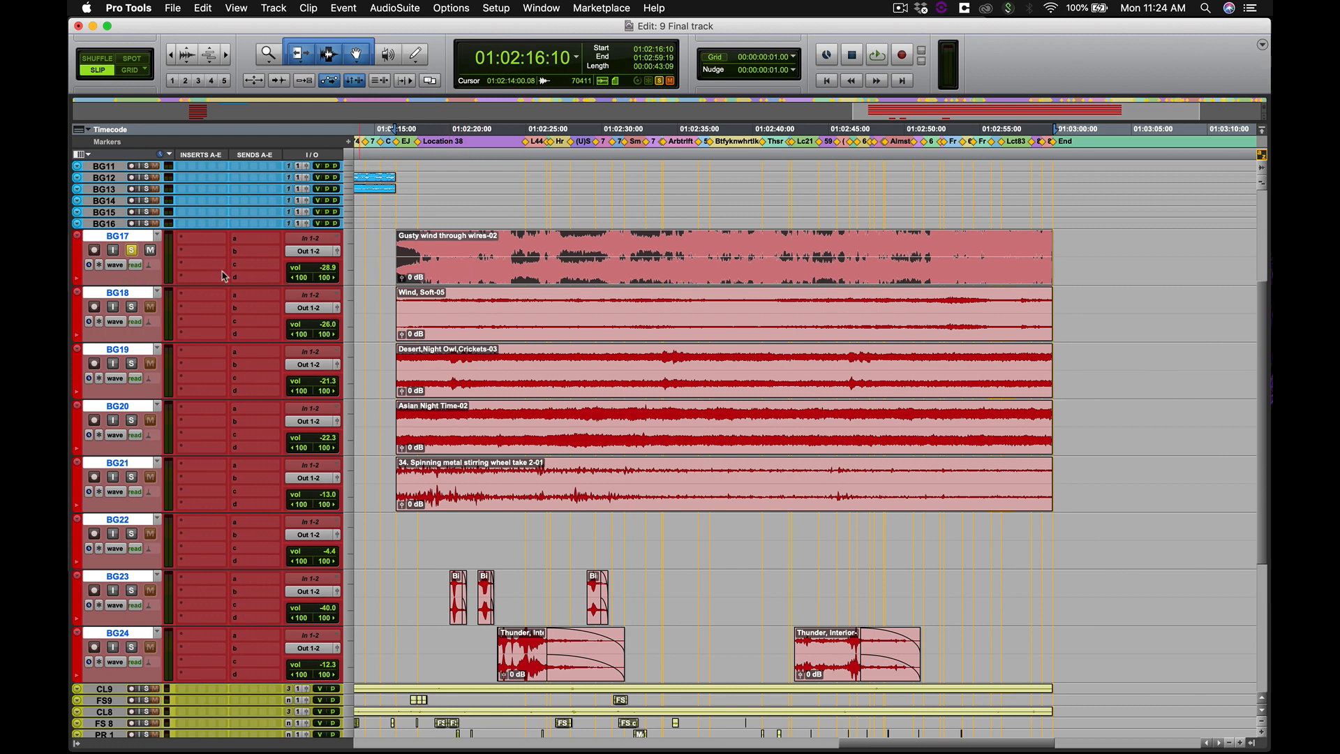
Enlarge BG17, show its volume automation and raise the level across the selected clip to -20.5 dB.
drag(149, 282, 148, 299)
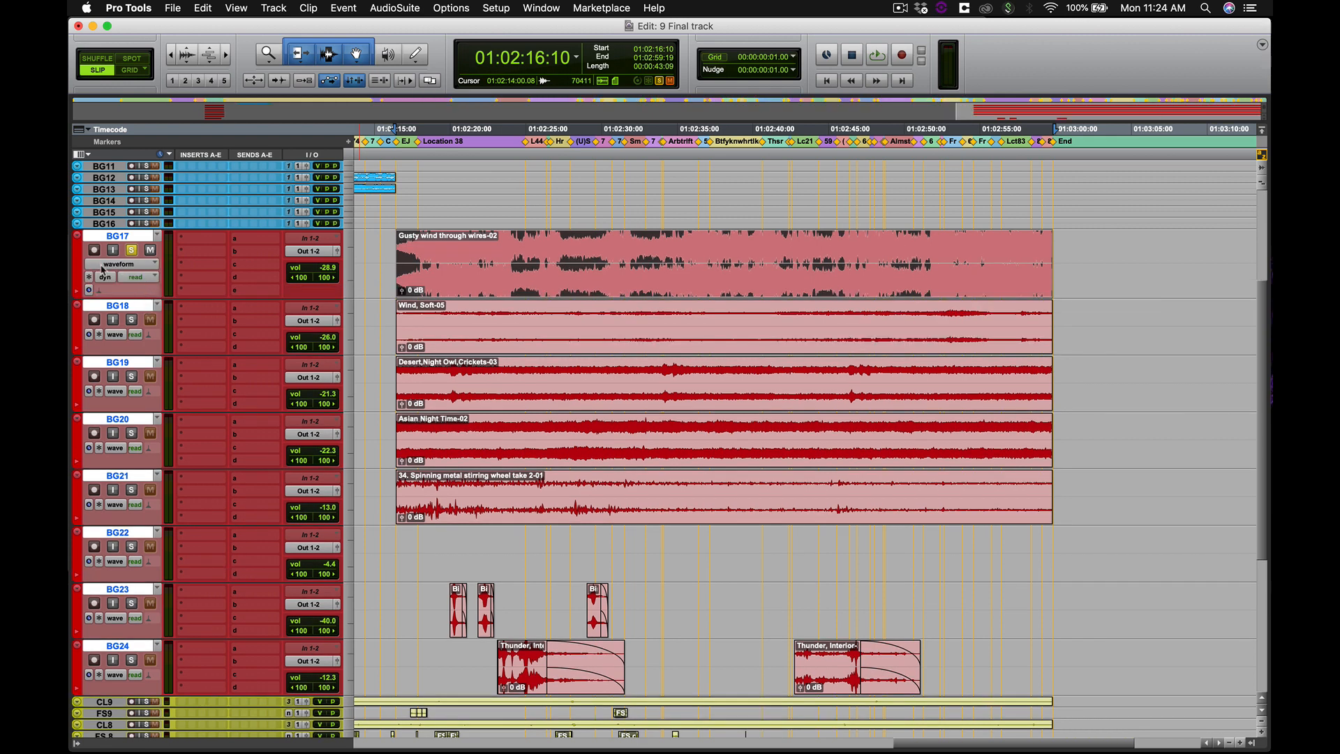
click(140, 278)
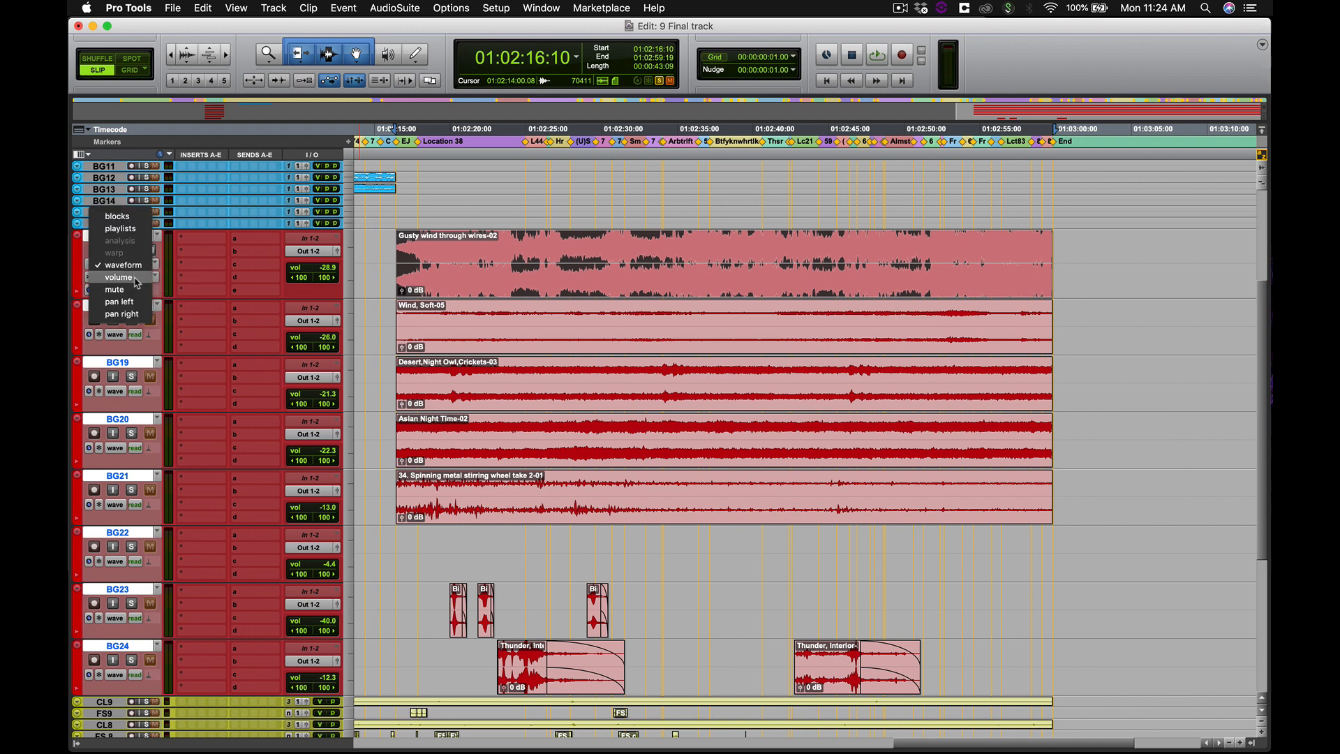
click(141, 280)
key(ctrl+minus)
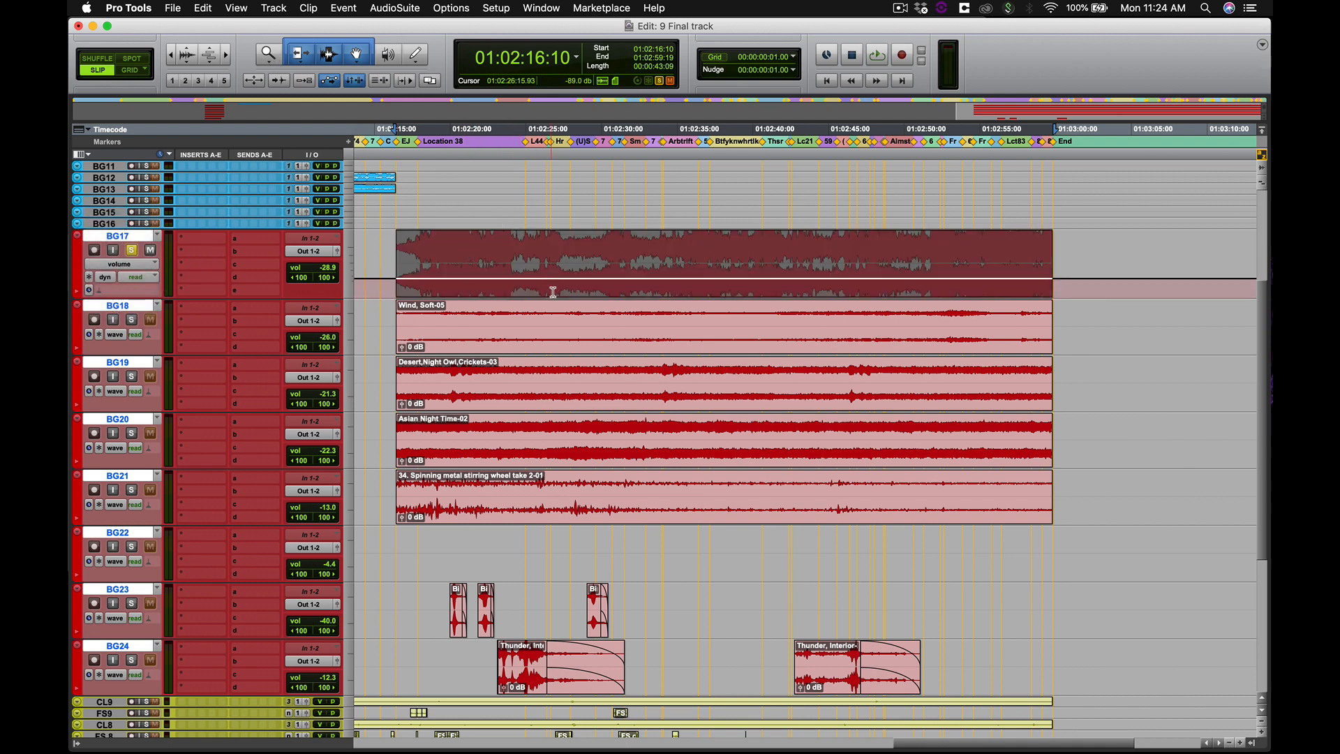
drag(553, 292, 546, 249)
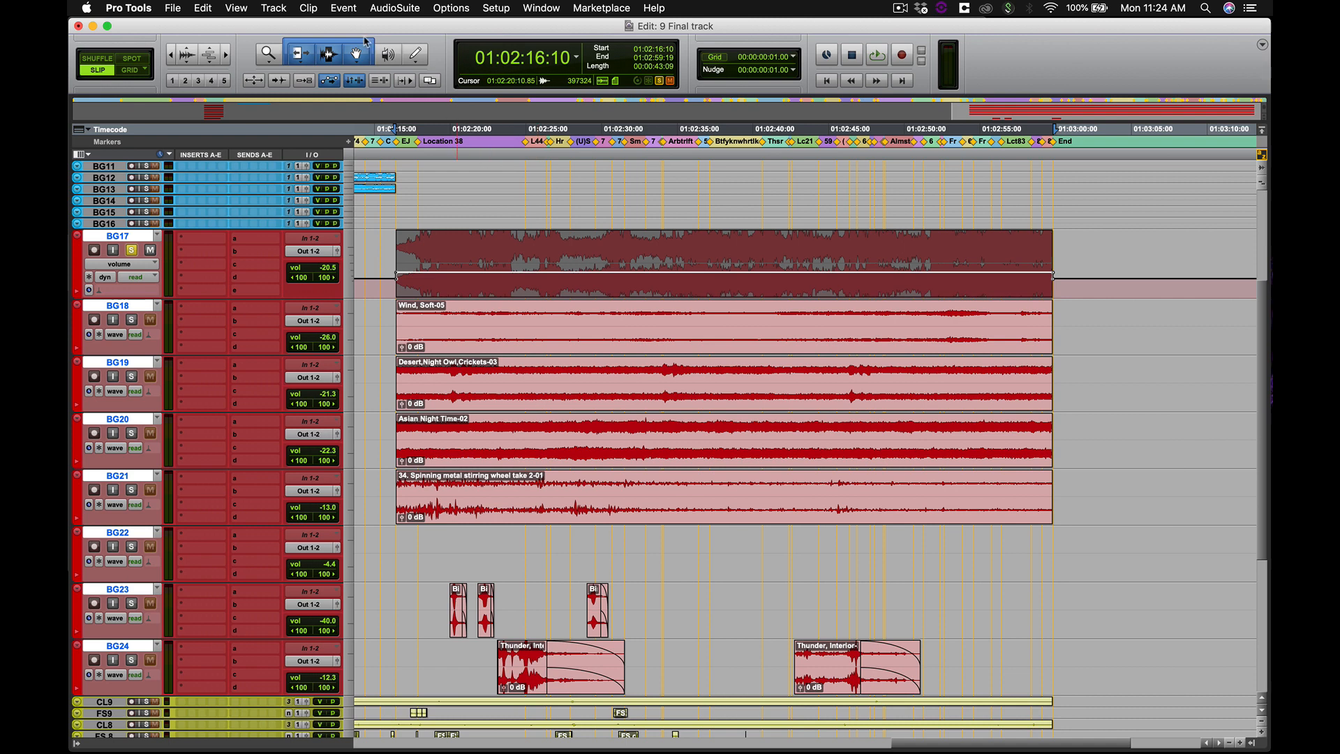
Try drawing rising and falling volume breakpoints over the first half of the BG17 clip with the Grabber tool.
click(360, 60)
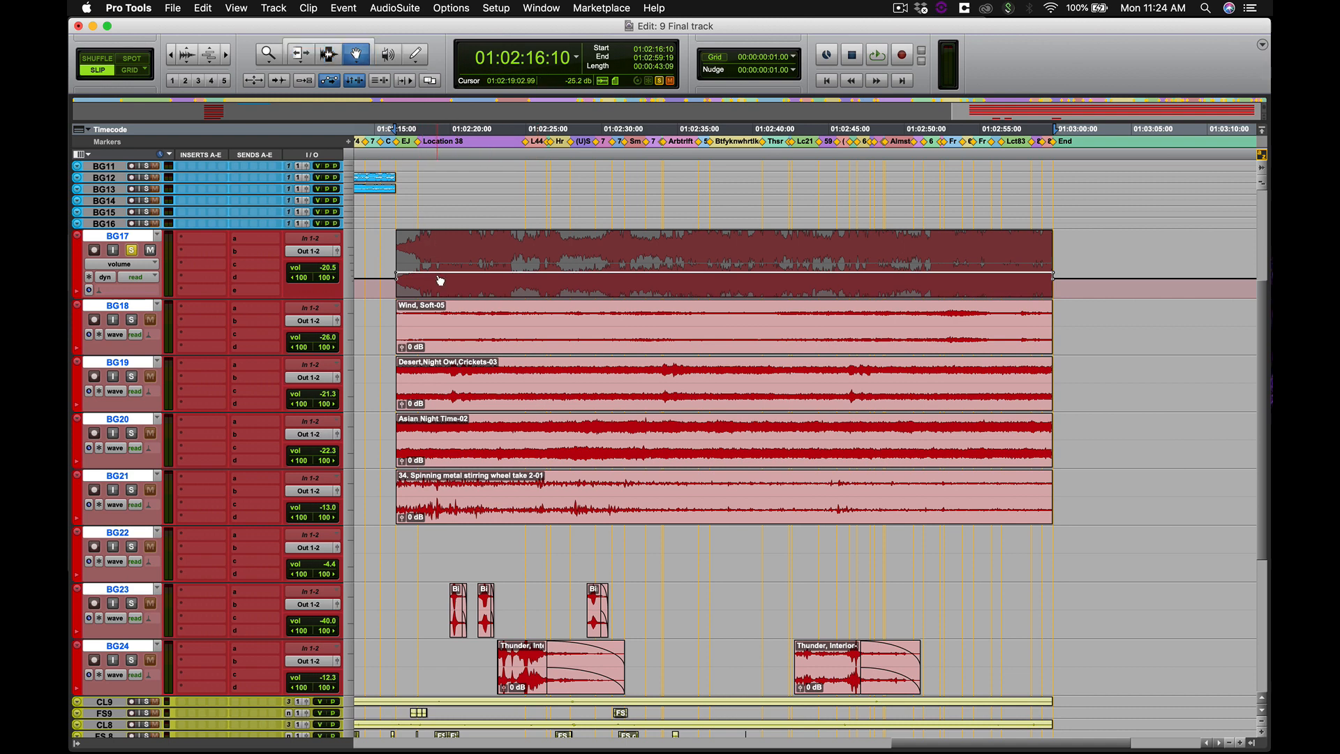
drag(525, 273, 617, 277)
click(538, 247)
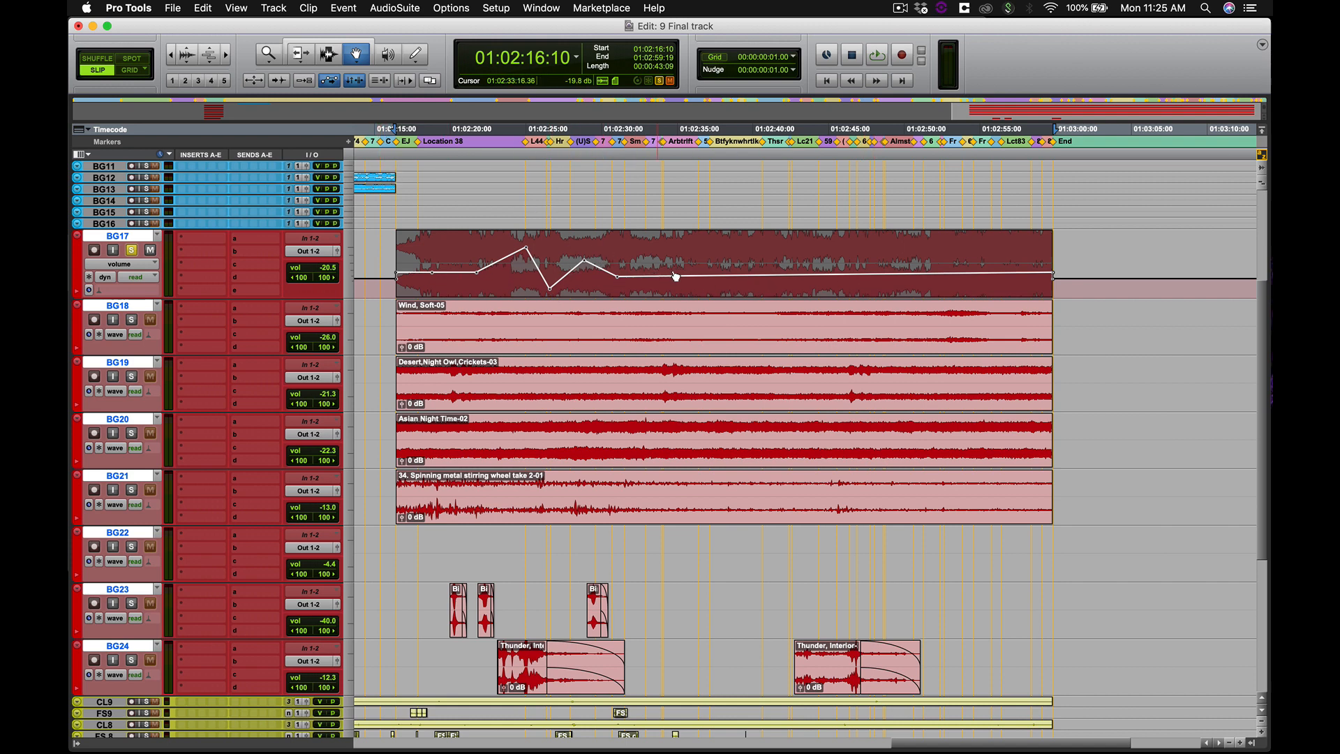
click(731, 276)
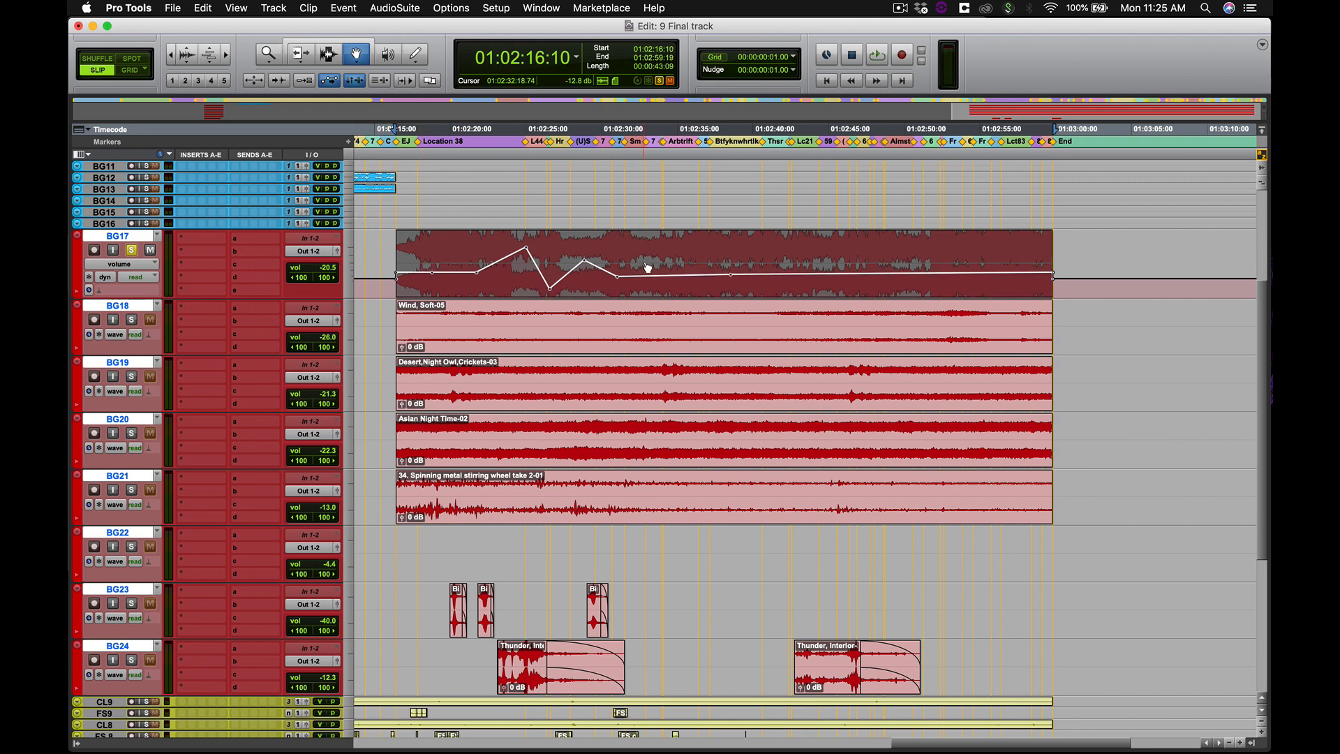
Undo all the volume breakpoints drawn on the BG17 clip.
key(super+z)
key(super+z)
key(super+z)
key(super+z)
key(super+z)
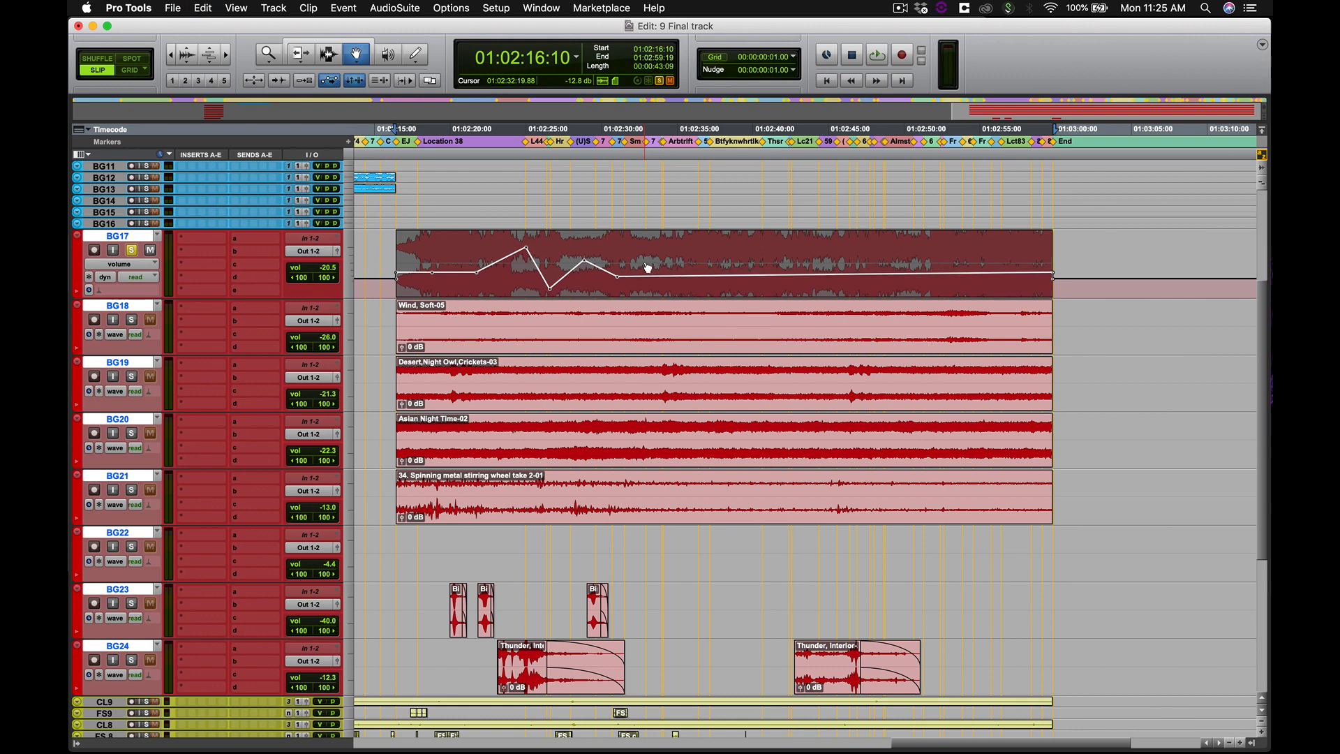
key(super+z)
key(super+z)
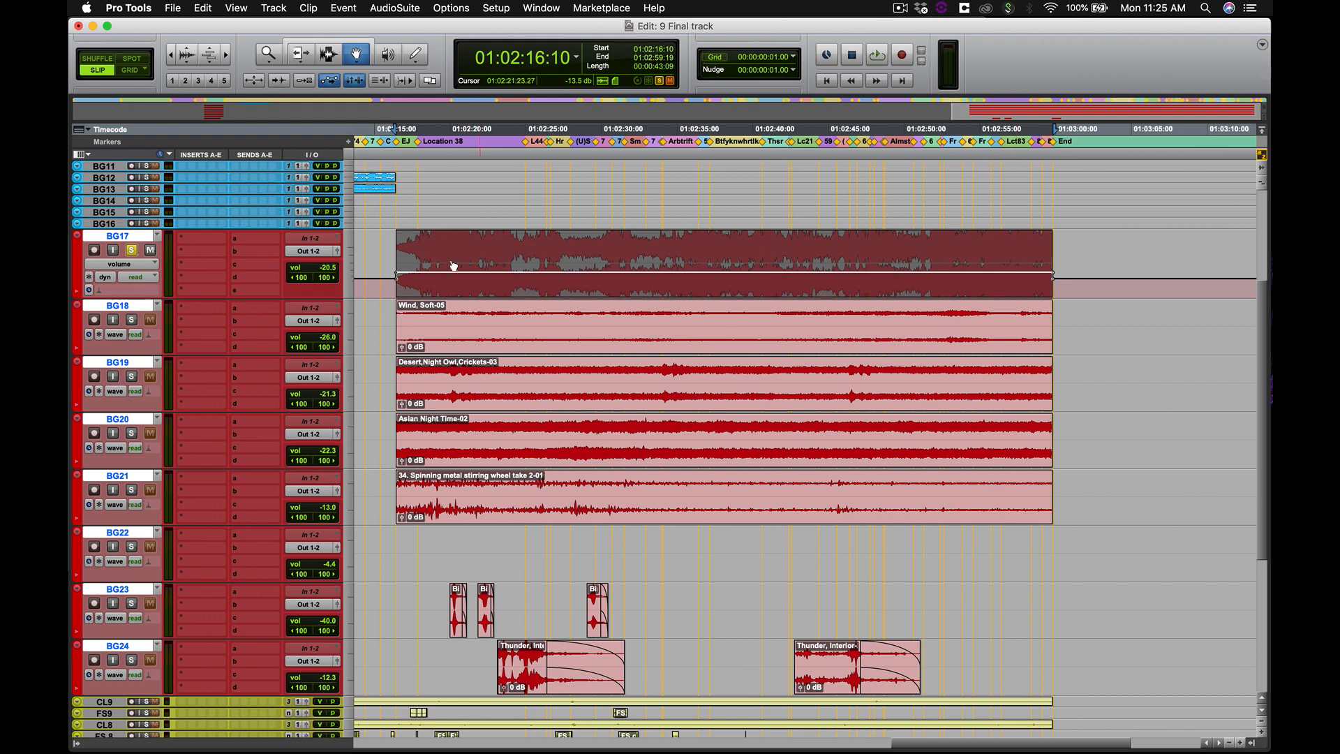
Set BG17's automation mode to write and record up-and-down volume fader moves during playback from 01:02:16:10.
click(137, 278)
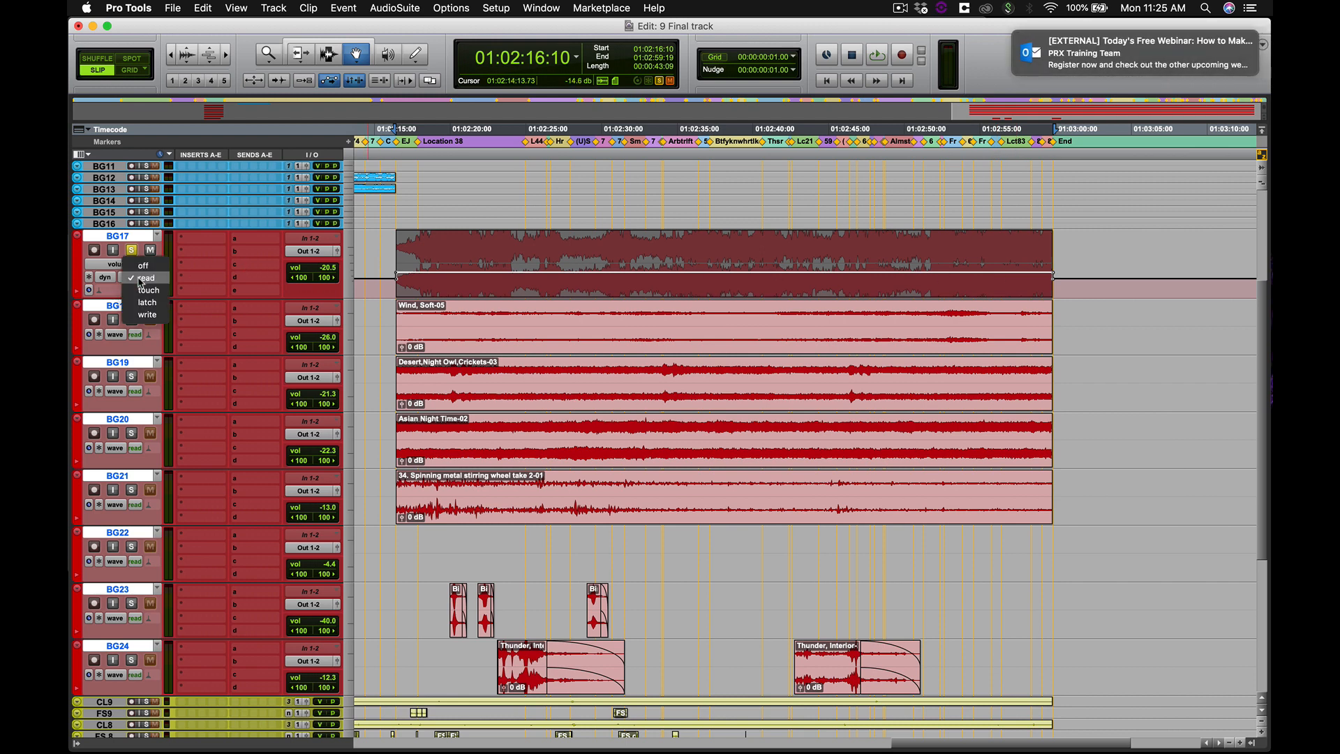
click(147, 315)
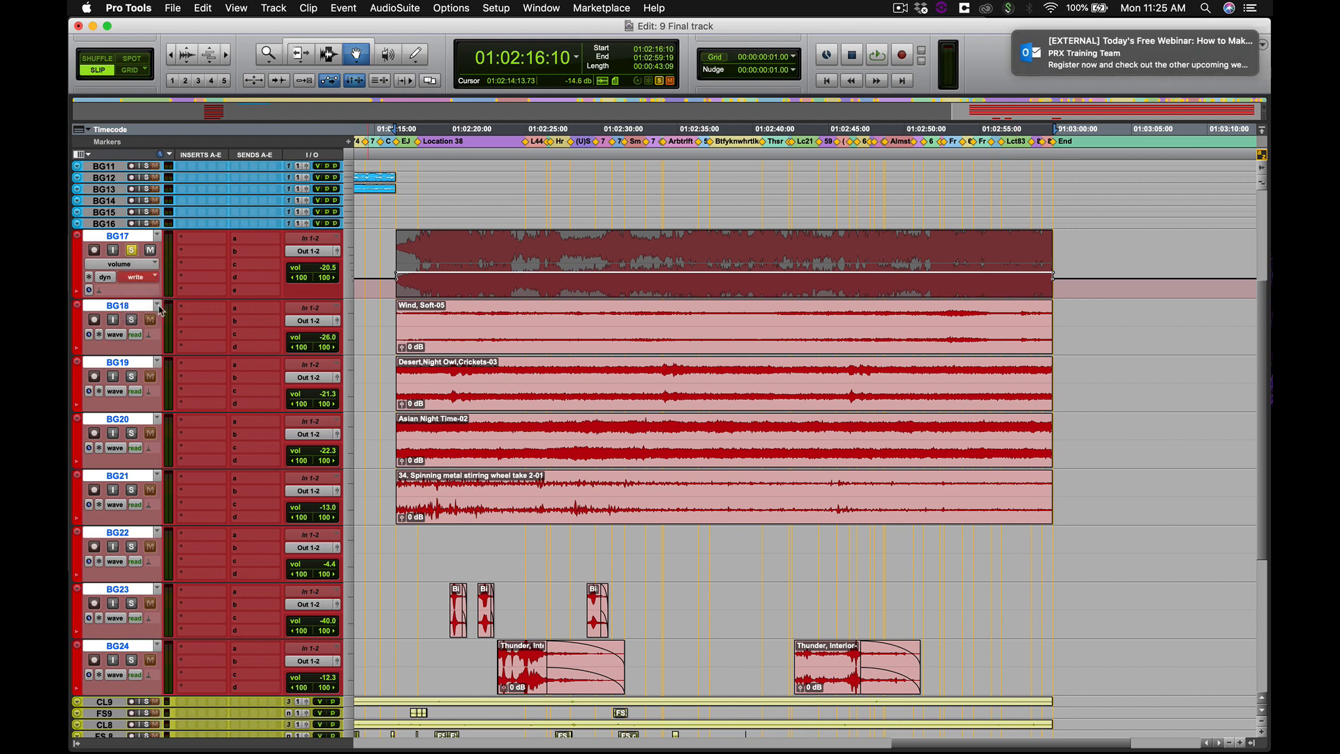
click(399, 146)
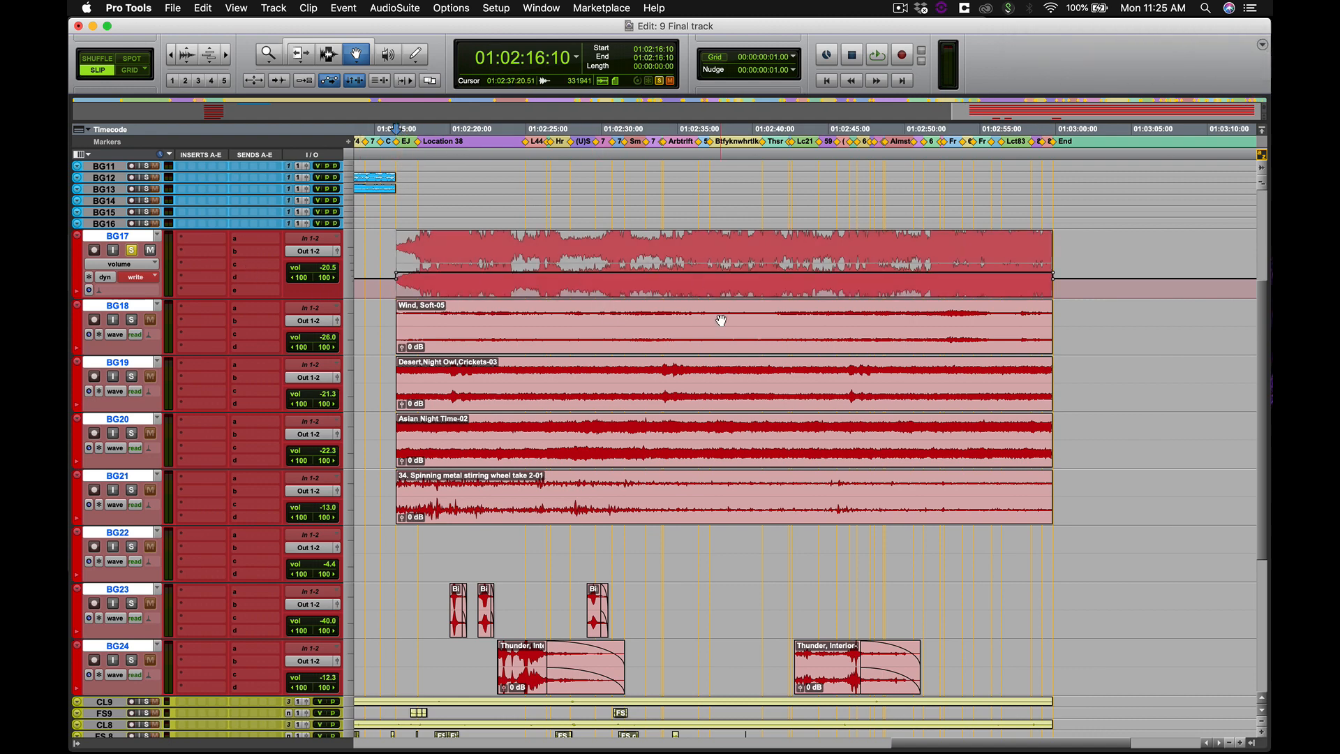
click(318, 272)
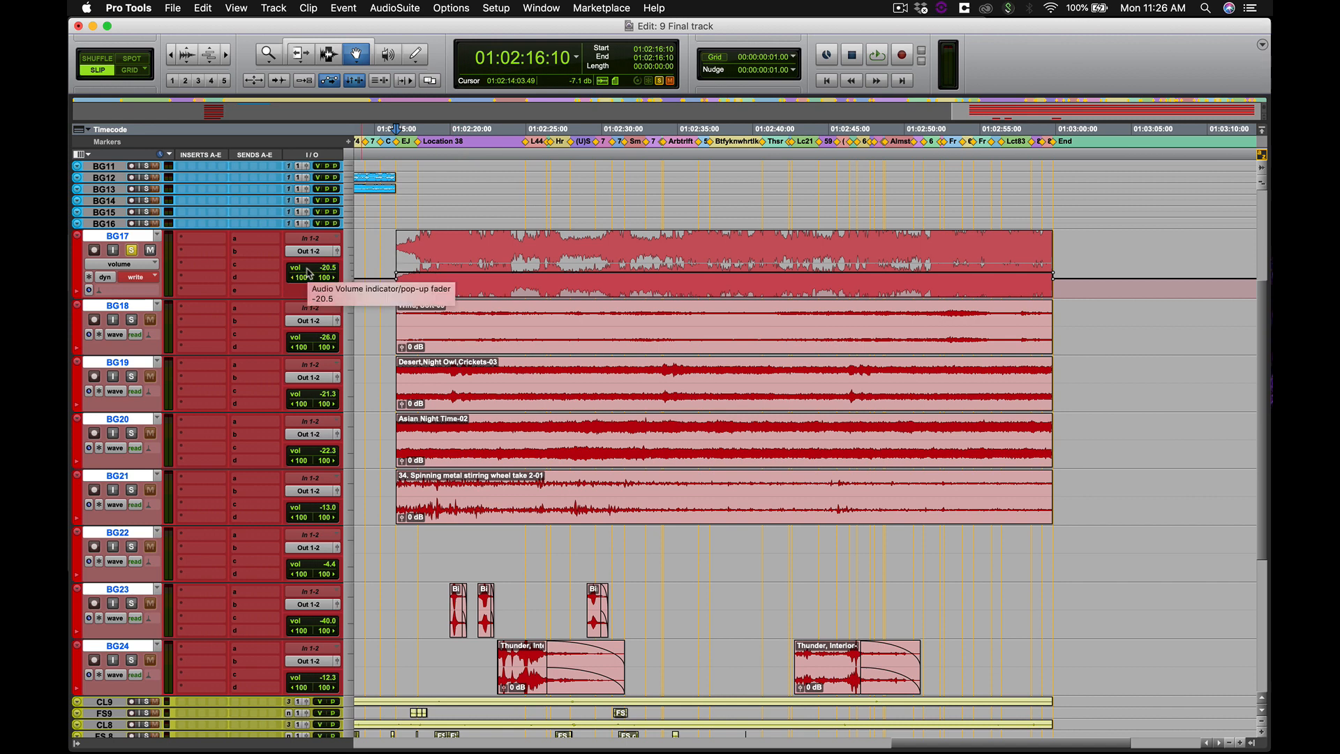
key(space)
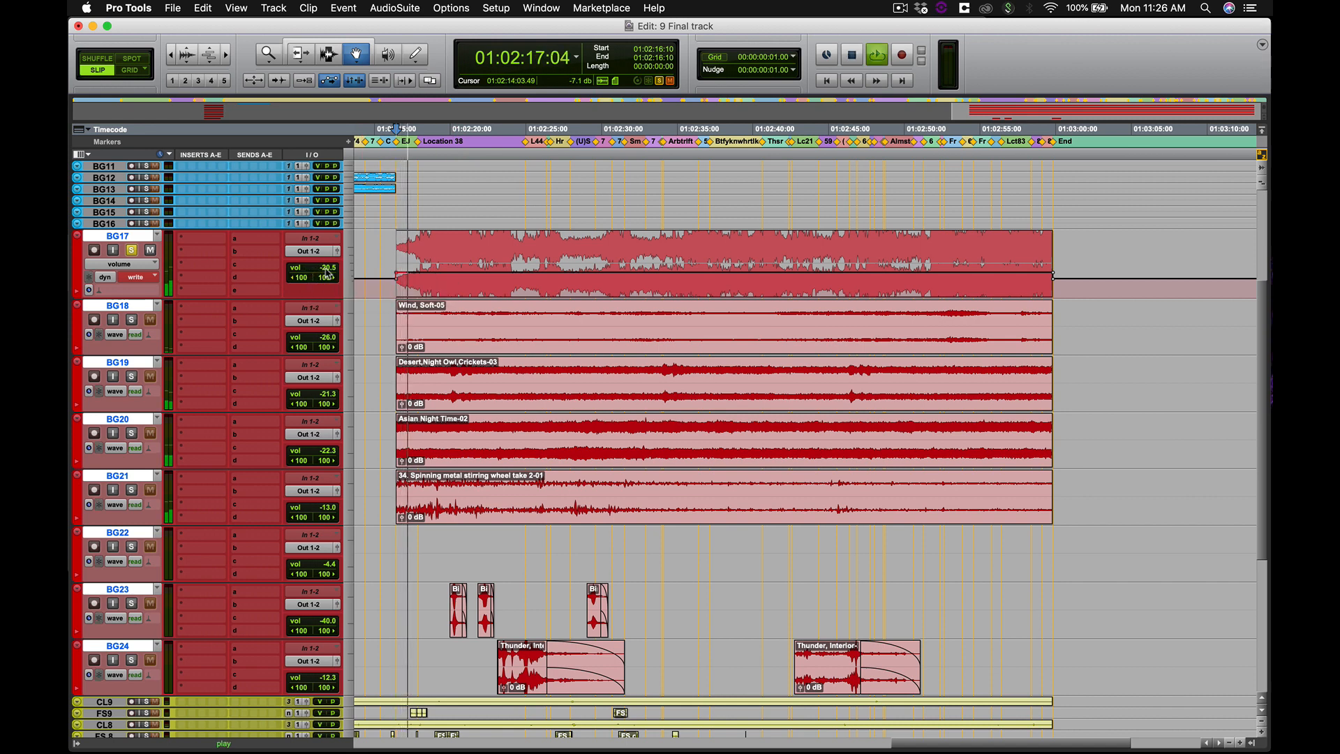
mouse_move(330, 273)
mouse_down()
mouse_move(326, 246)
mouse_move(342, 285)
mouse_move(352, 260)
mouse_move(339, 266)
mouse_up()
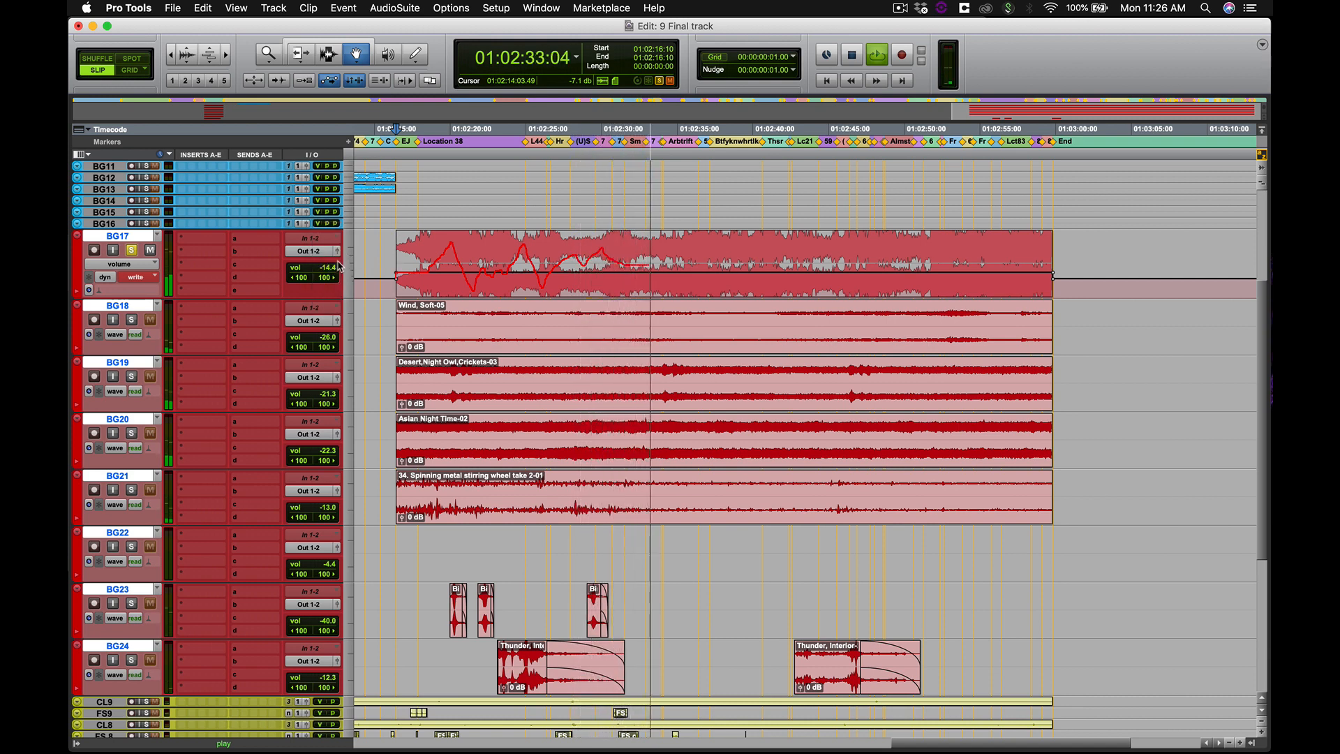
key(space)
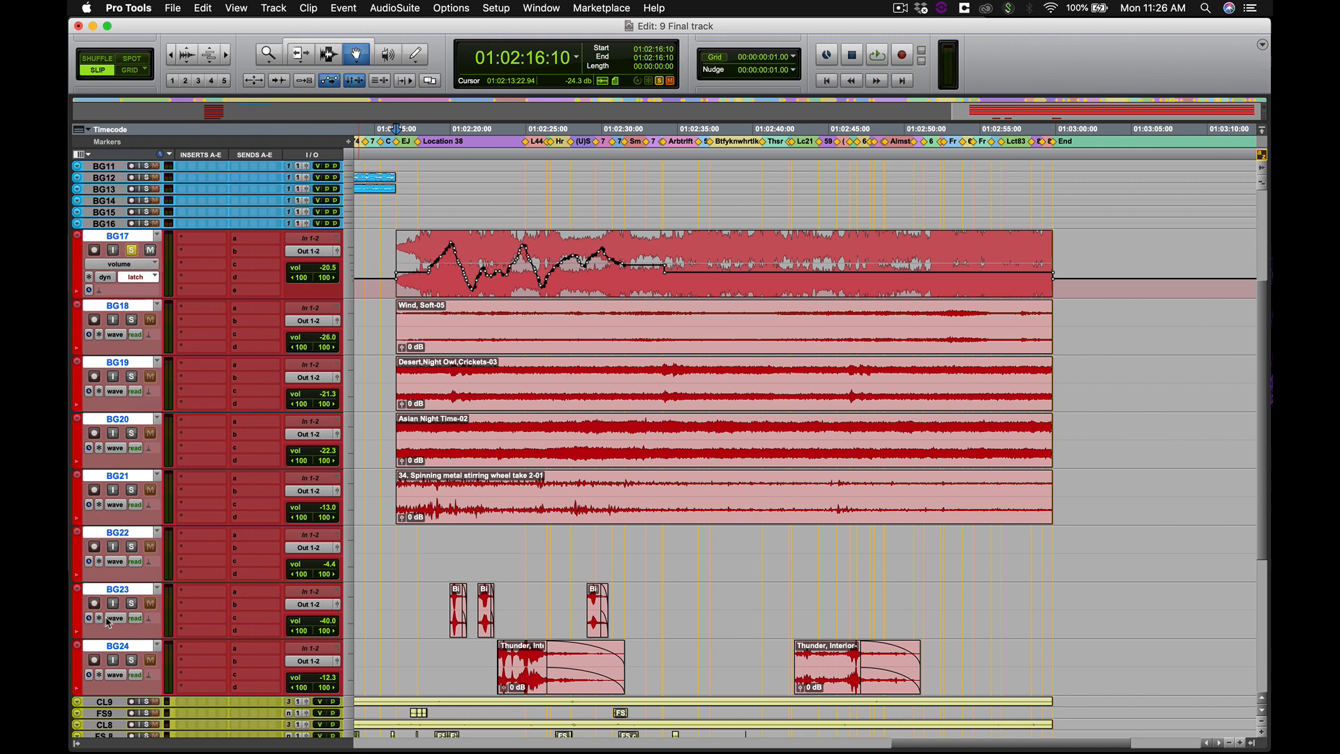
Set the automation mode of all selected tracks BG17 to BG24 to write and display their volume automation.
click(135, 675)
alt+shift+click(157, 712)
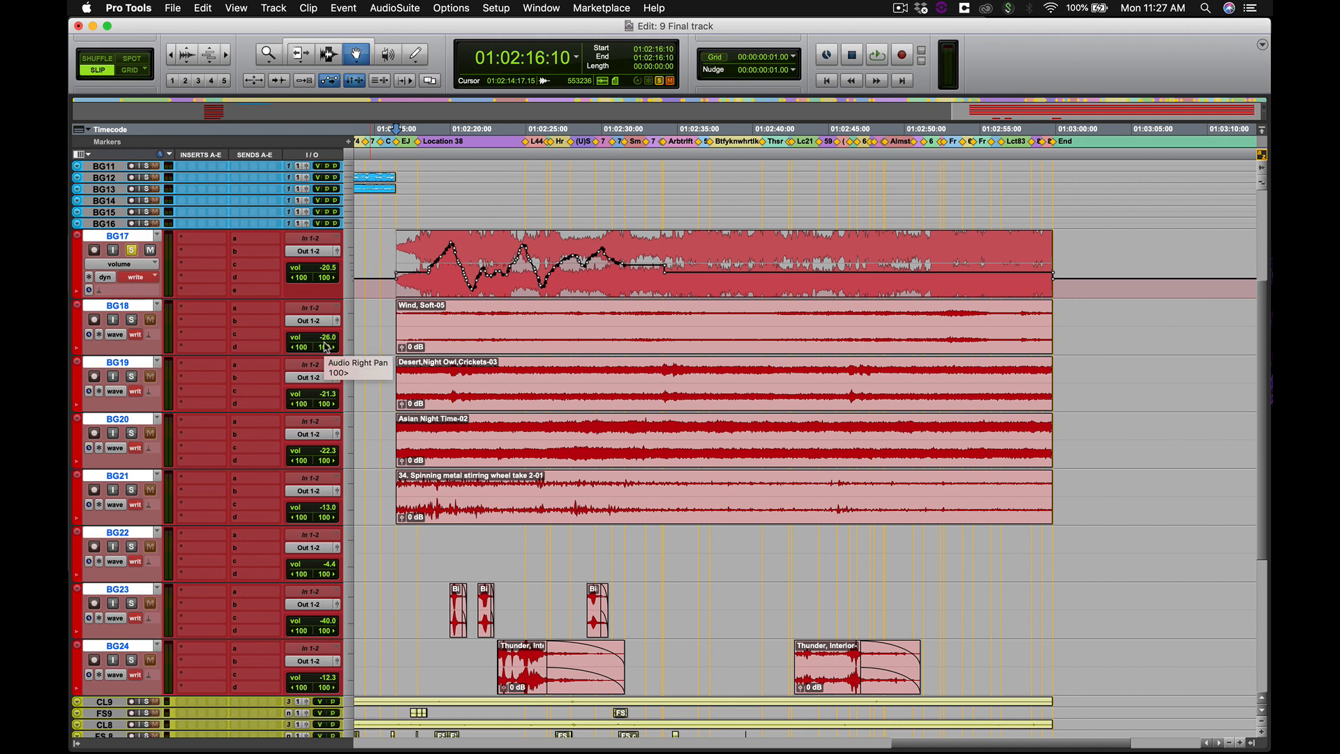
key(ctrl+minus)
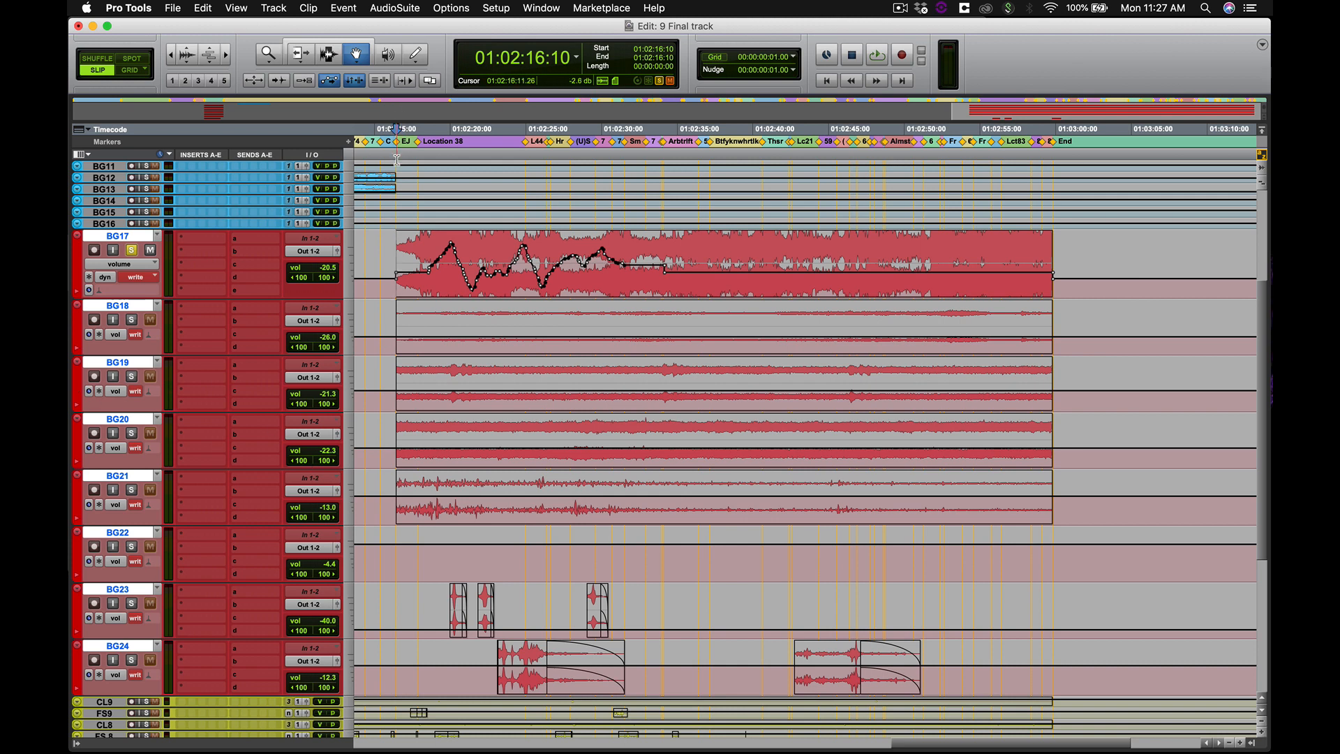
Record volume moves in one playback pass: BG18 to -12.6, BG19 to about -8.5, BG20 to -10.4, BG22 to -14.3 and BG23 to about -21.5 dB.
key(space)
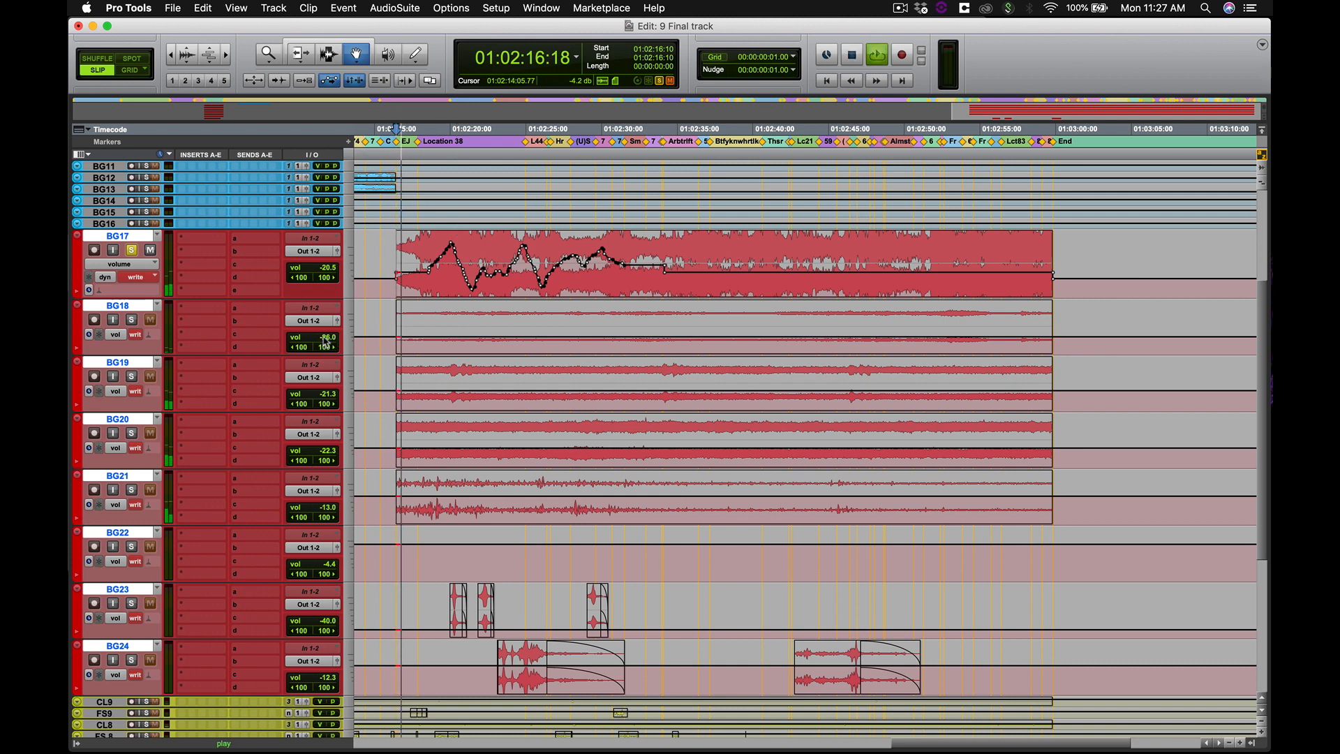
drag(323, 343, 324, 326)
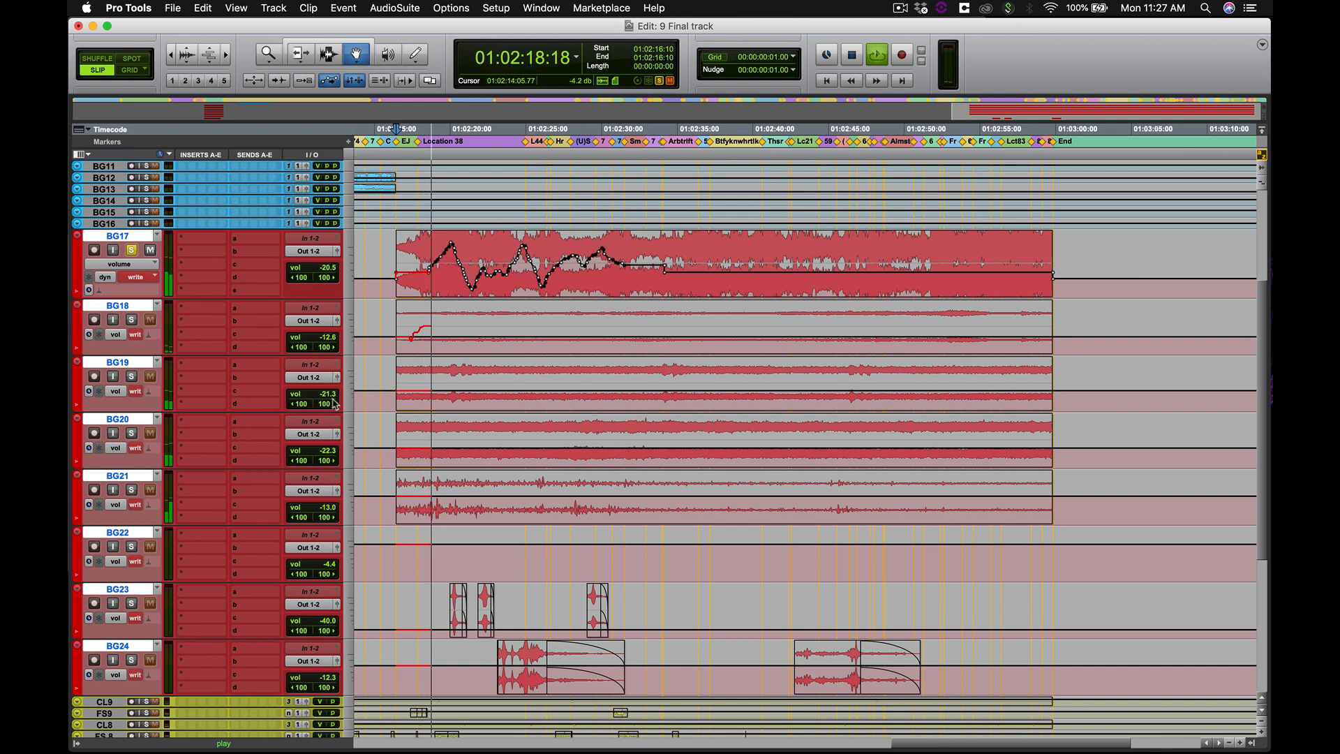
drag(325, 394, 332, 382)
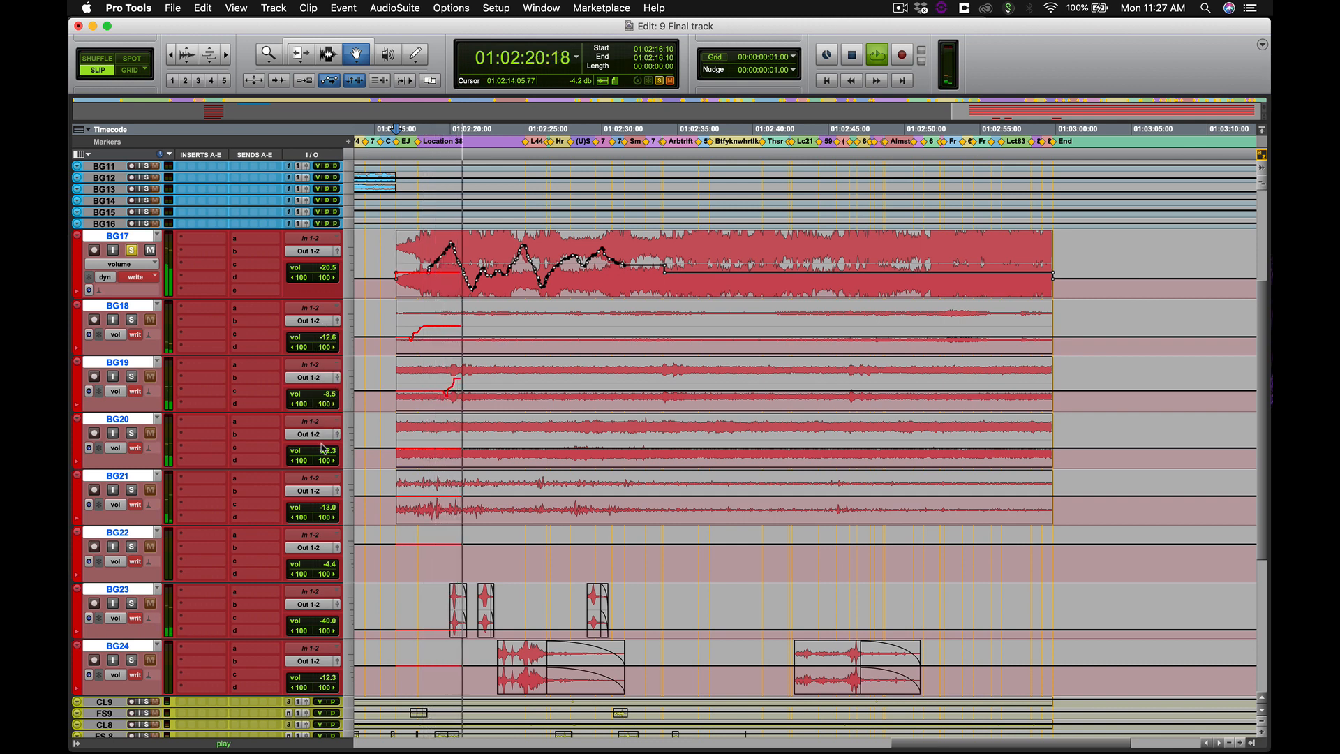
drag(321, 452, 322, 447)
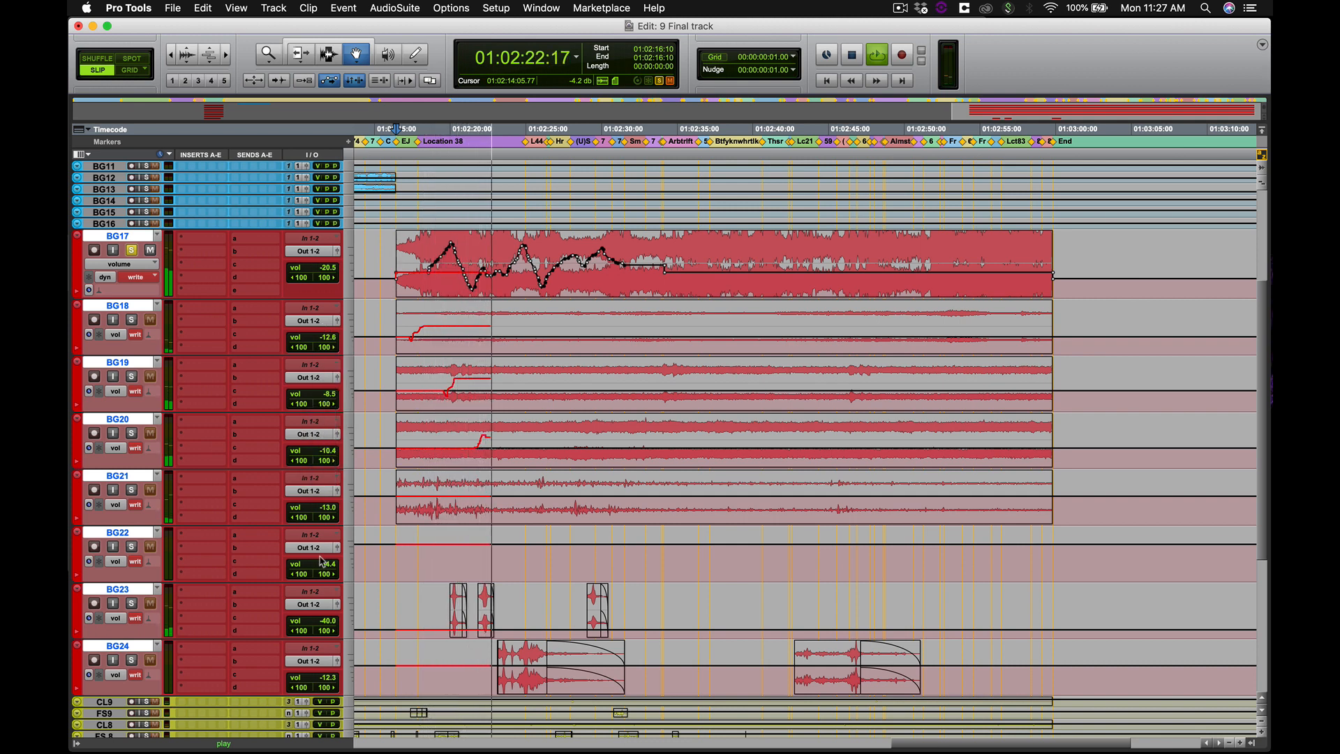
drag(323, 564, 321, 609)
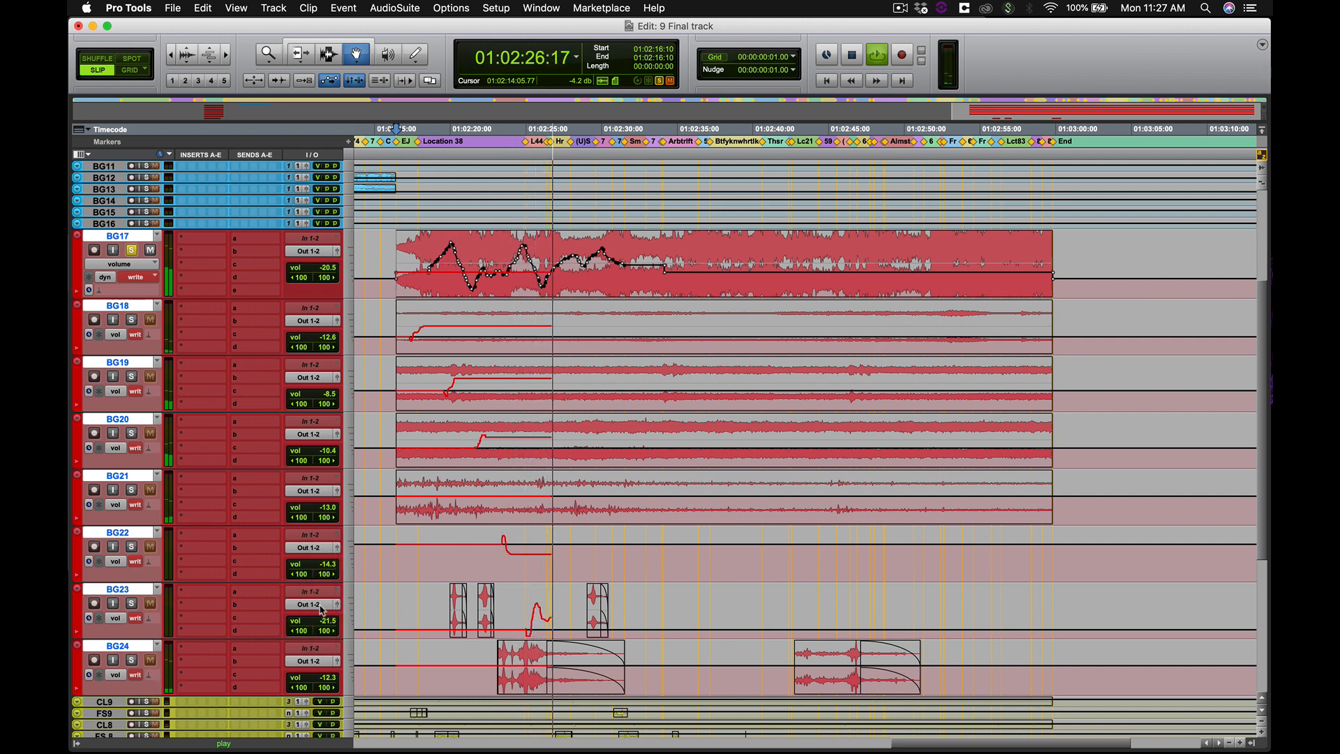
key(space)
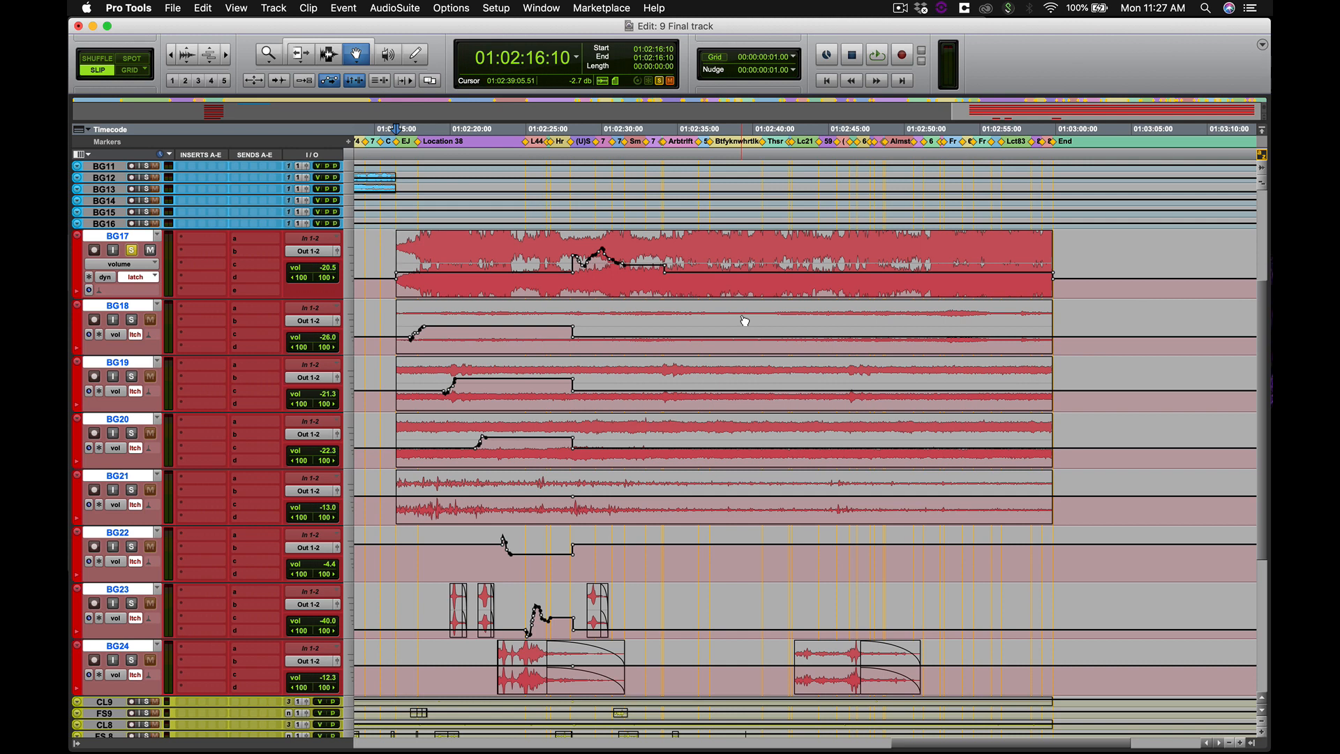
Undo the recorded volume automation on the BG tracks and set the automation mode of the selected tracks BG17 to BG24 to read.
key(super+z)
key(super+z)
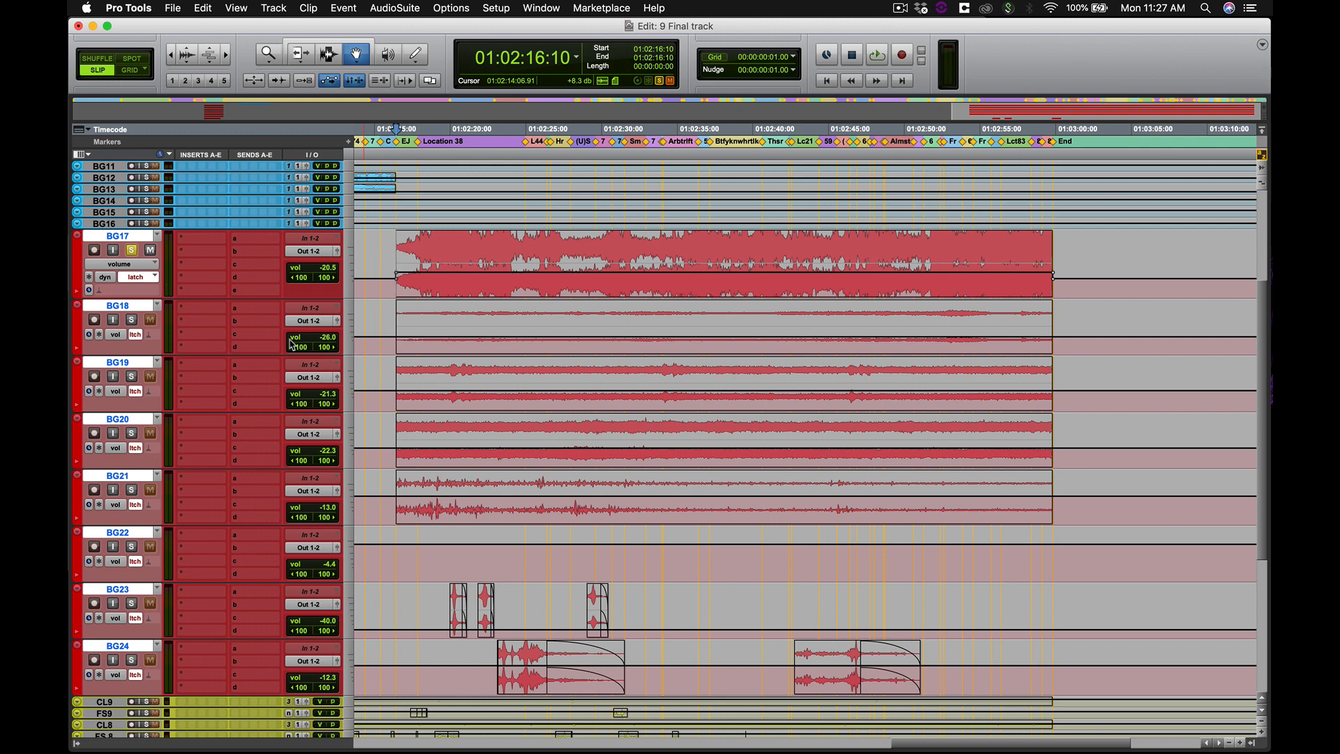
click(136, 278)
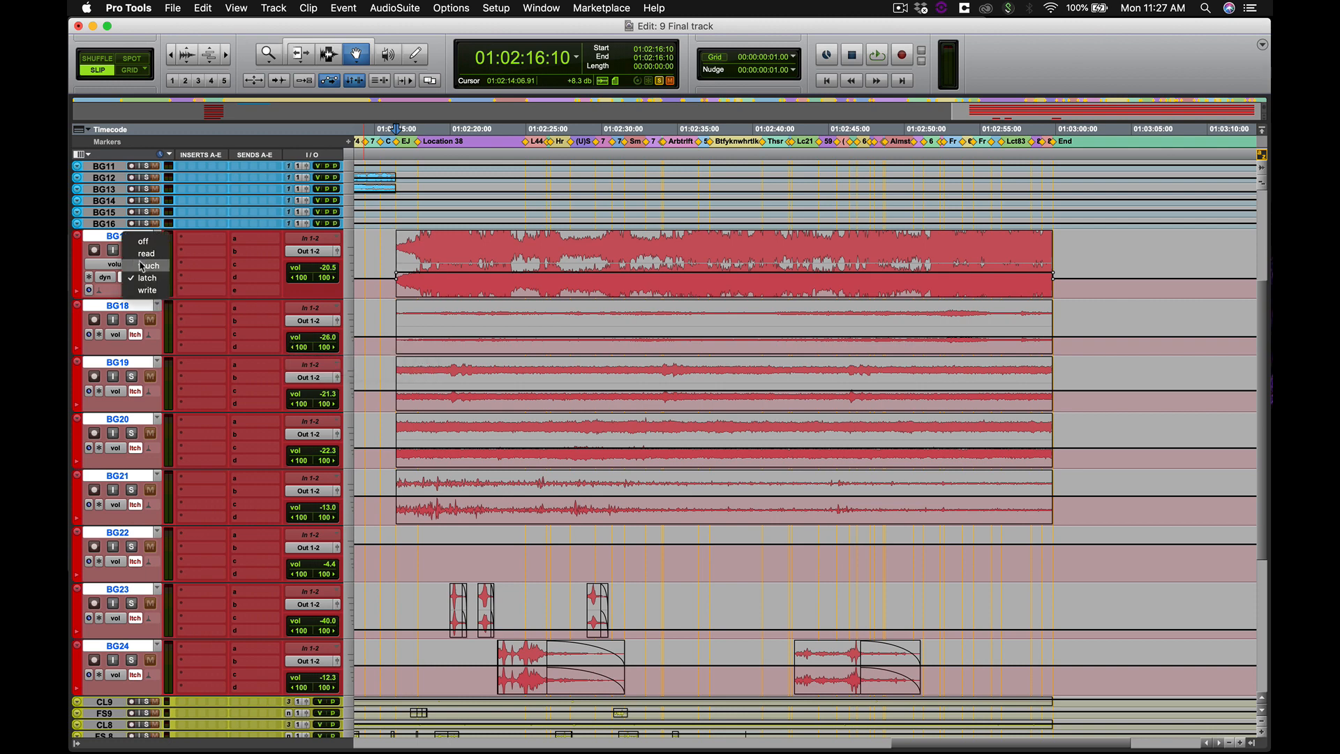
click(142, 266)
Switch to Keynote and present the slides from Types of Automation through Pencil Tool Shapes, leaving the slideshow at the end.
key(ctrl+Up)
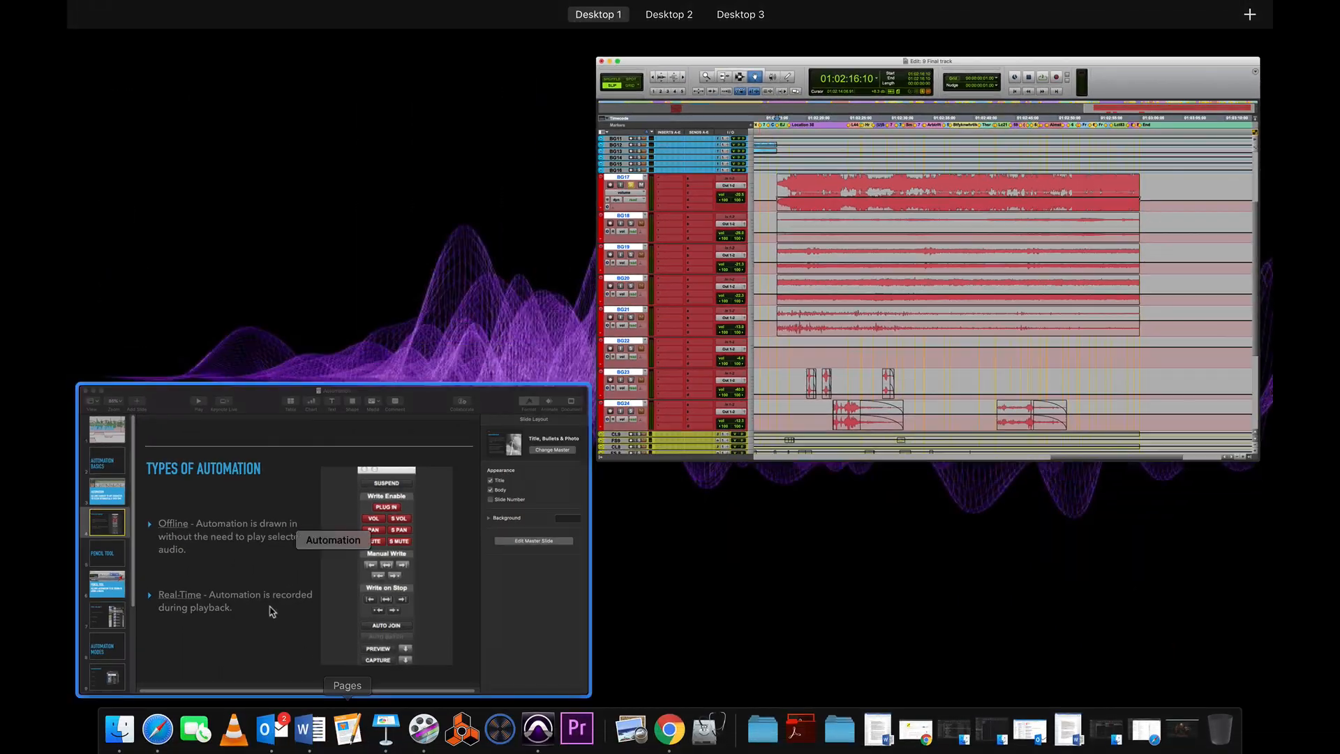
click(301, 471)
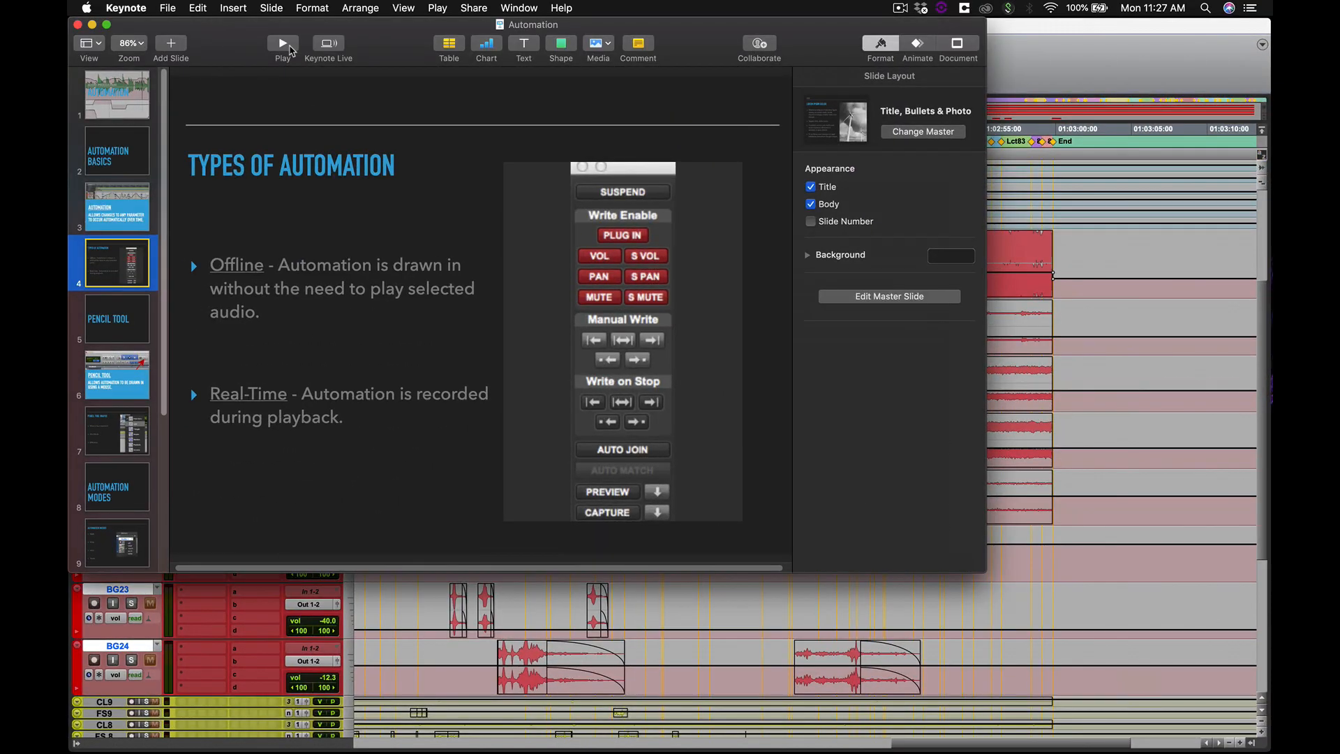
click(291, 49)
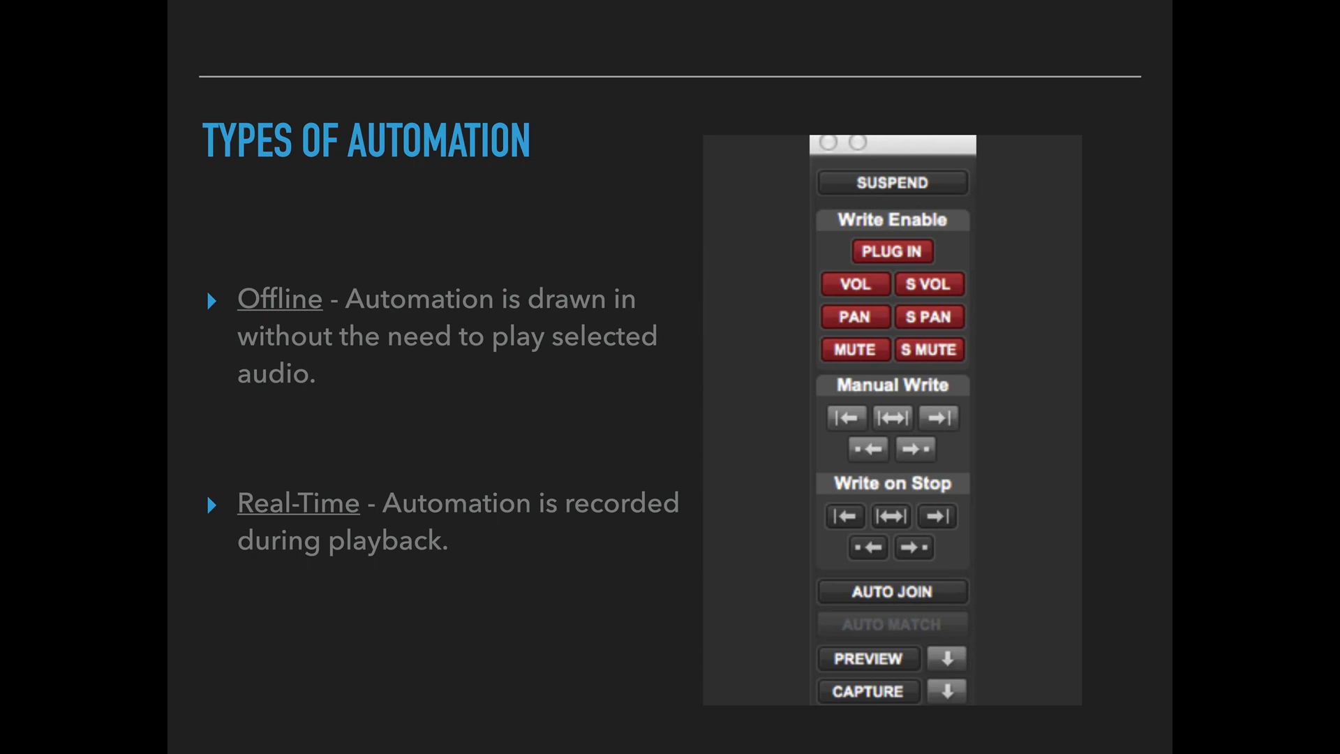
key(Right)
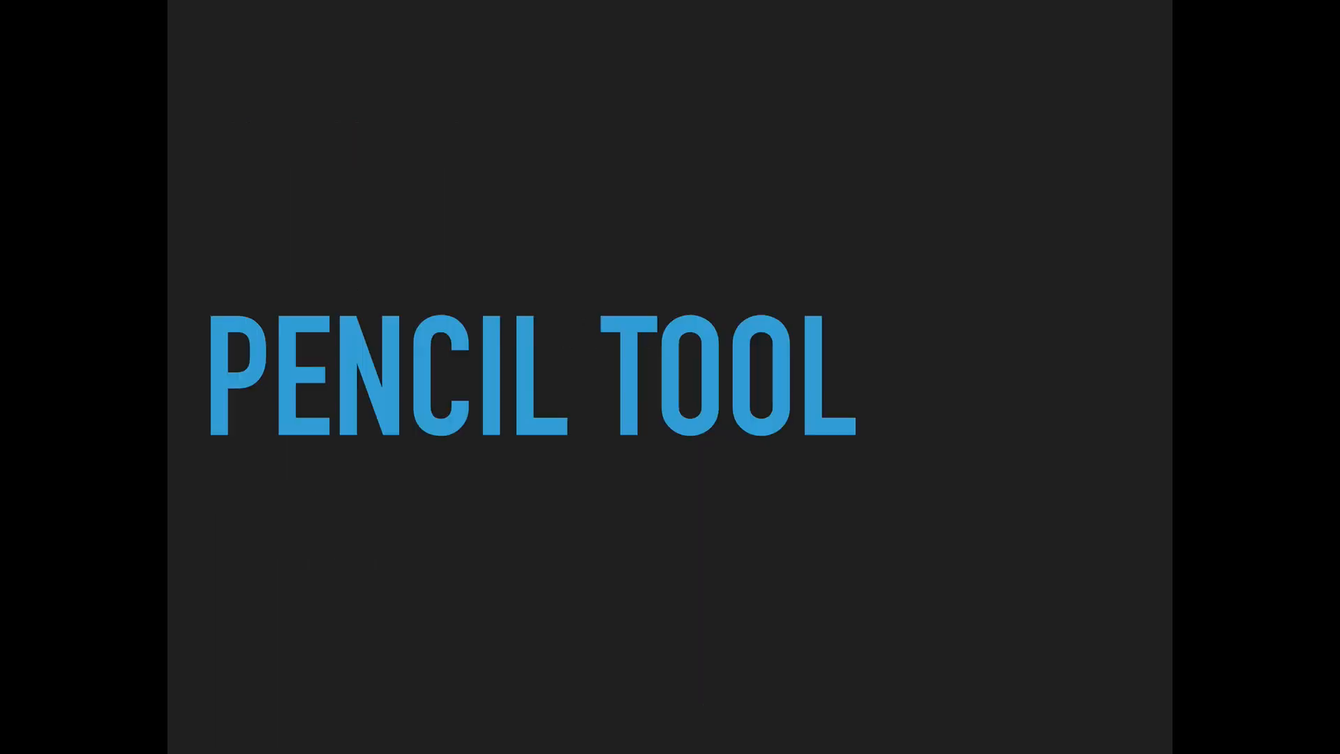
key(Right)
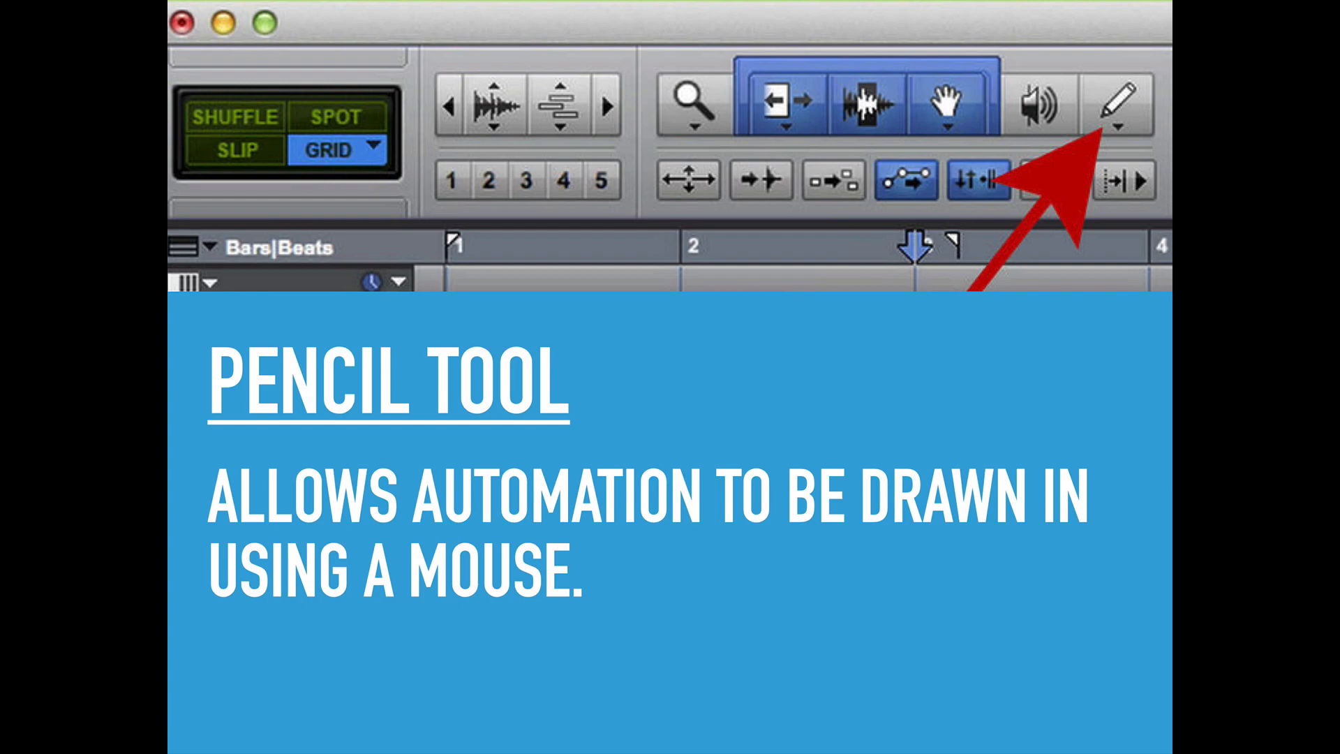
key(Right)
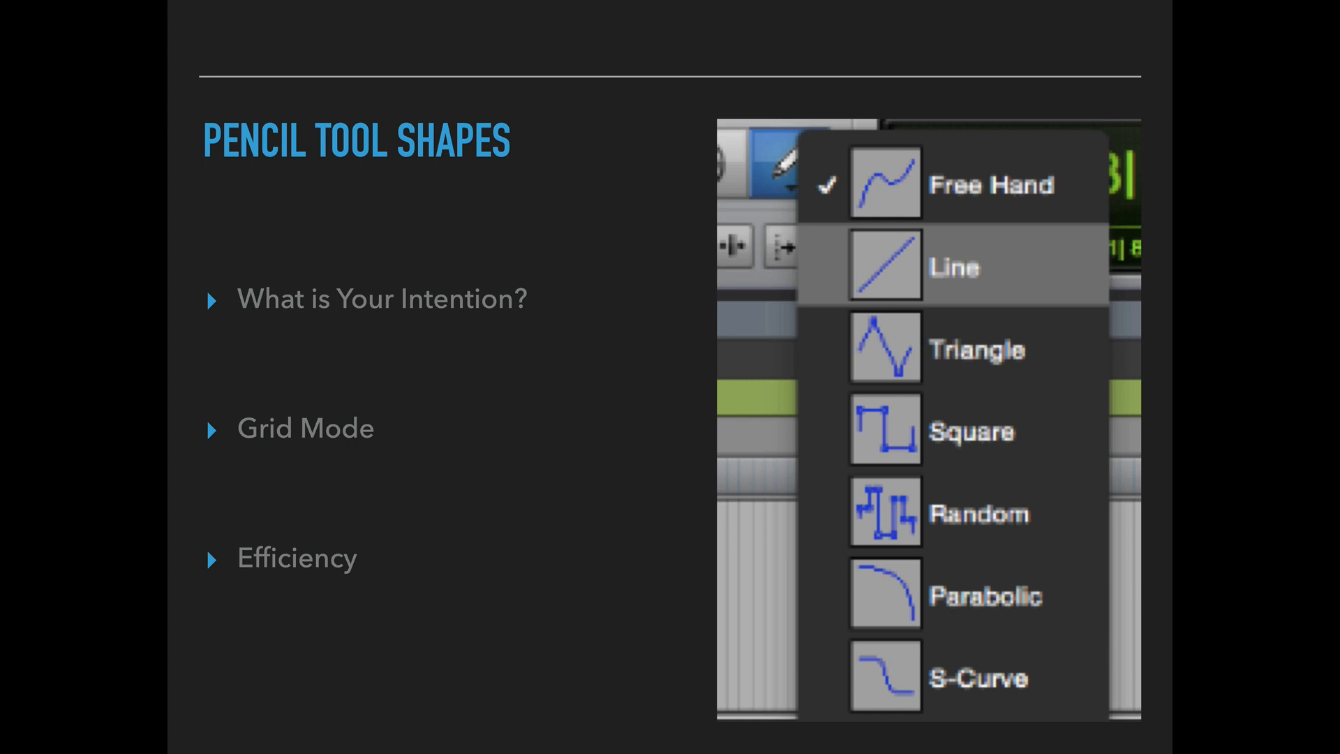
key(Escape)
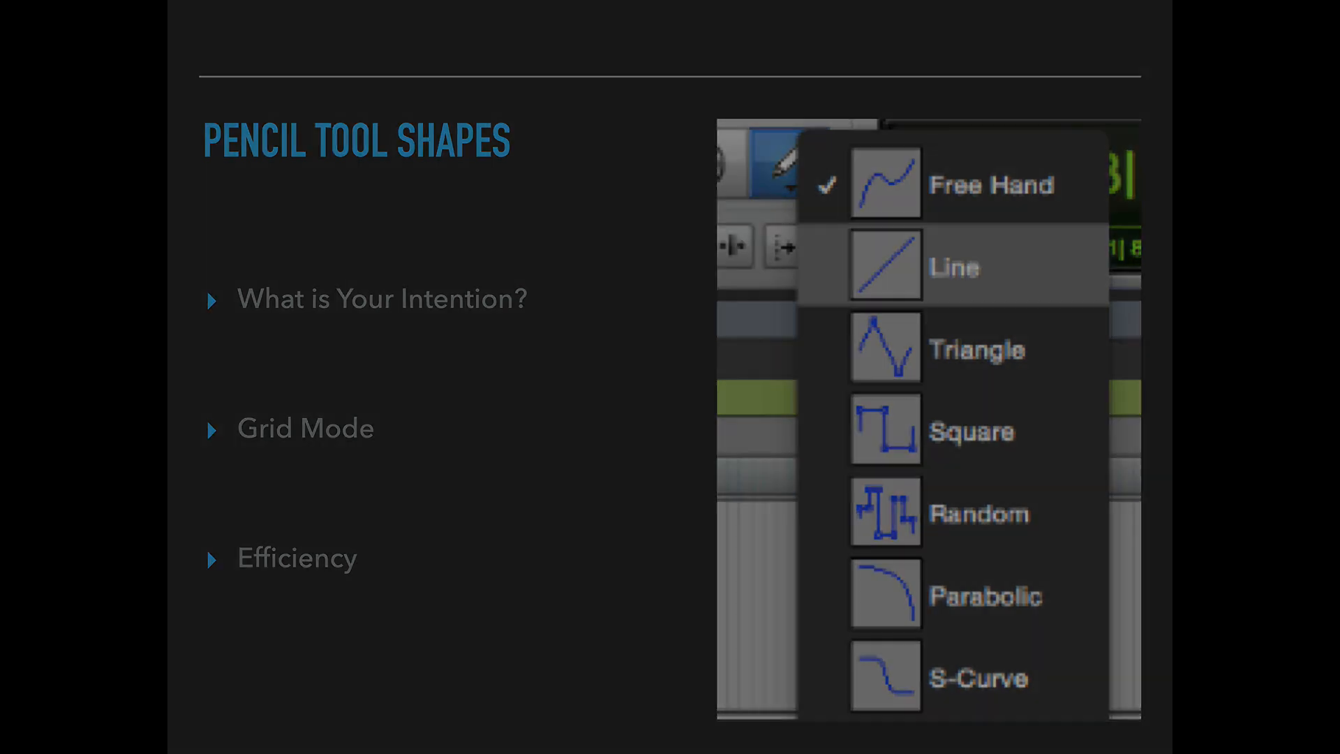
Switch back to Pro Tools, activate the Pencil tool with the Free Hand shape, and turn on Grid mode.
click(1087, 607)
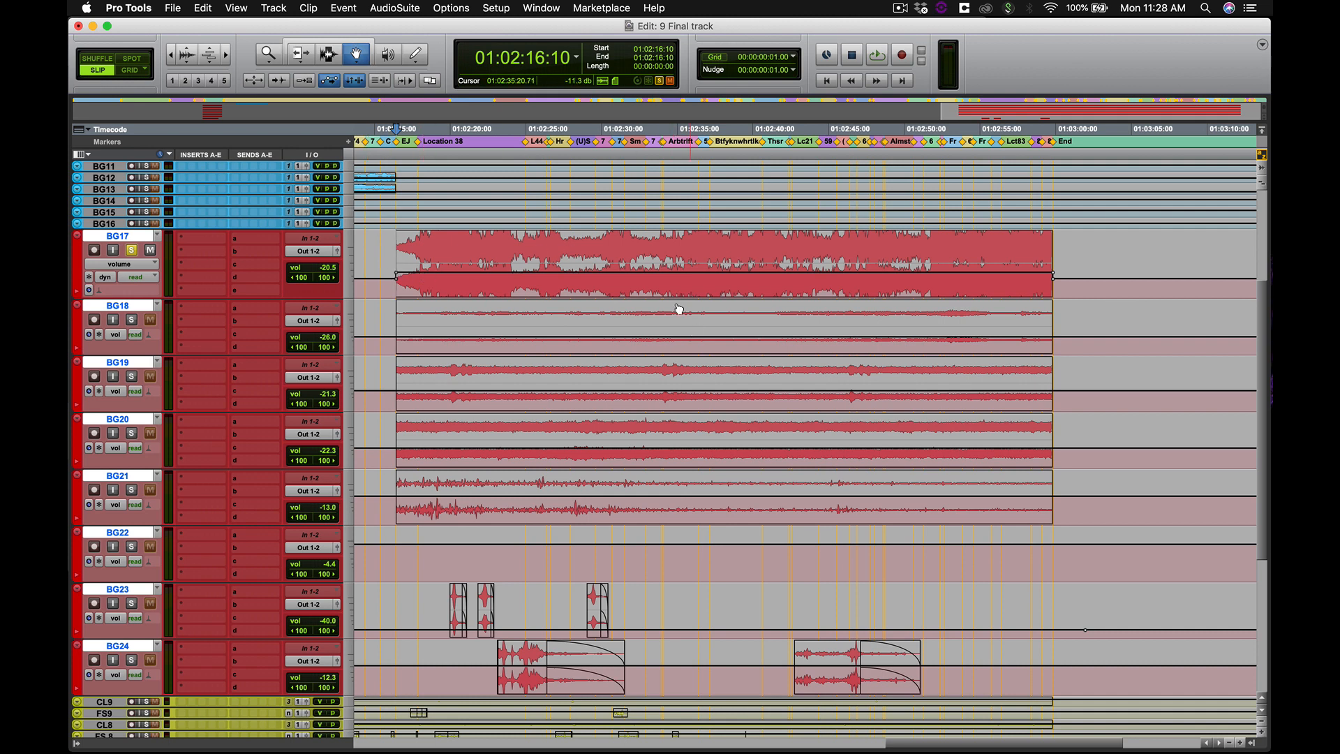
click(416, 54)
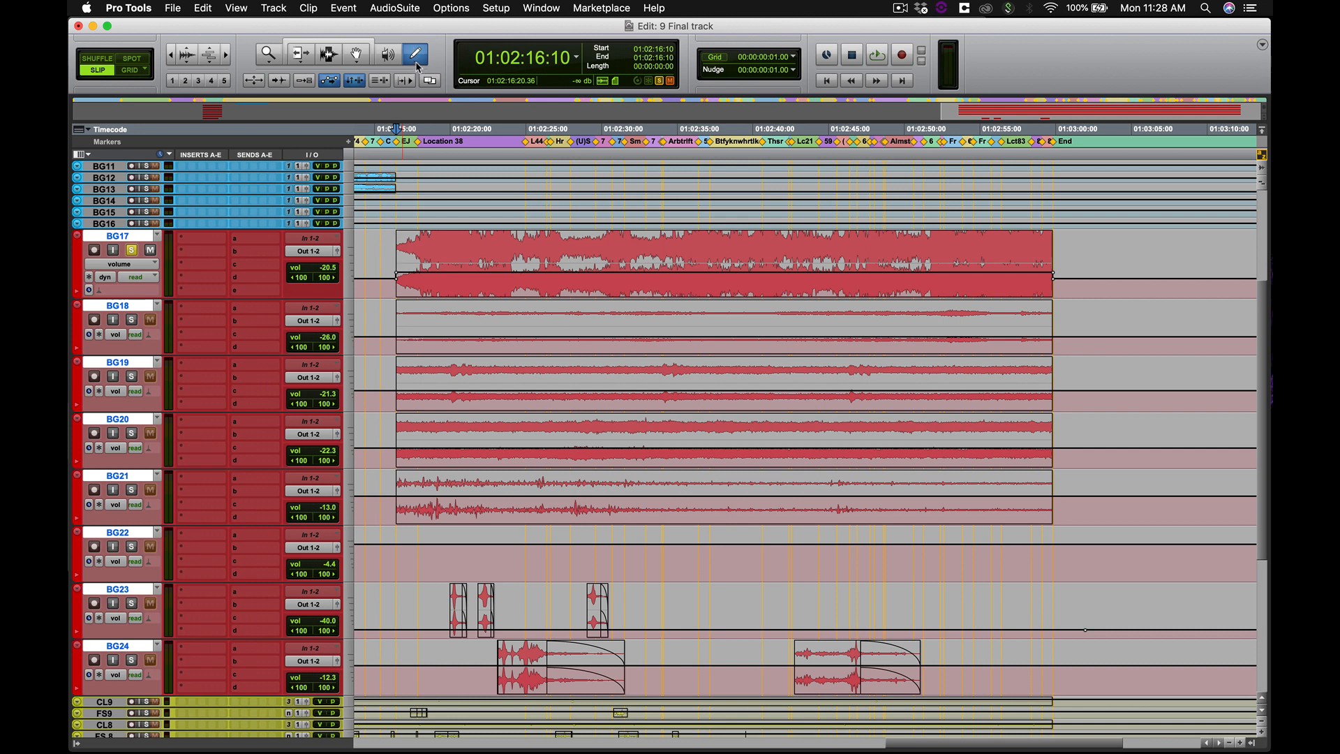
drag(415, 63, 430, 206)
drag(417, 66, 444, 67)
click(129, 71)
Draw a wavy freehand volume curve on BG17, and straight rising and falling volume lines on BG18 with the Line pencil shape.
mouse_move(416, 272)
mouse_down()
mouse_move(447, 271)
mouse_move(479, 245)
mouse_move(544, 266)
mouse_move(732, 278)
mouse_up()
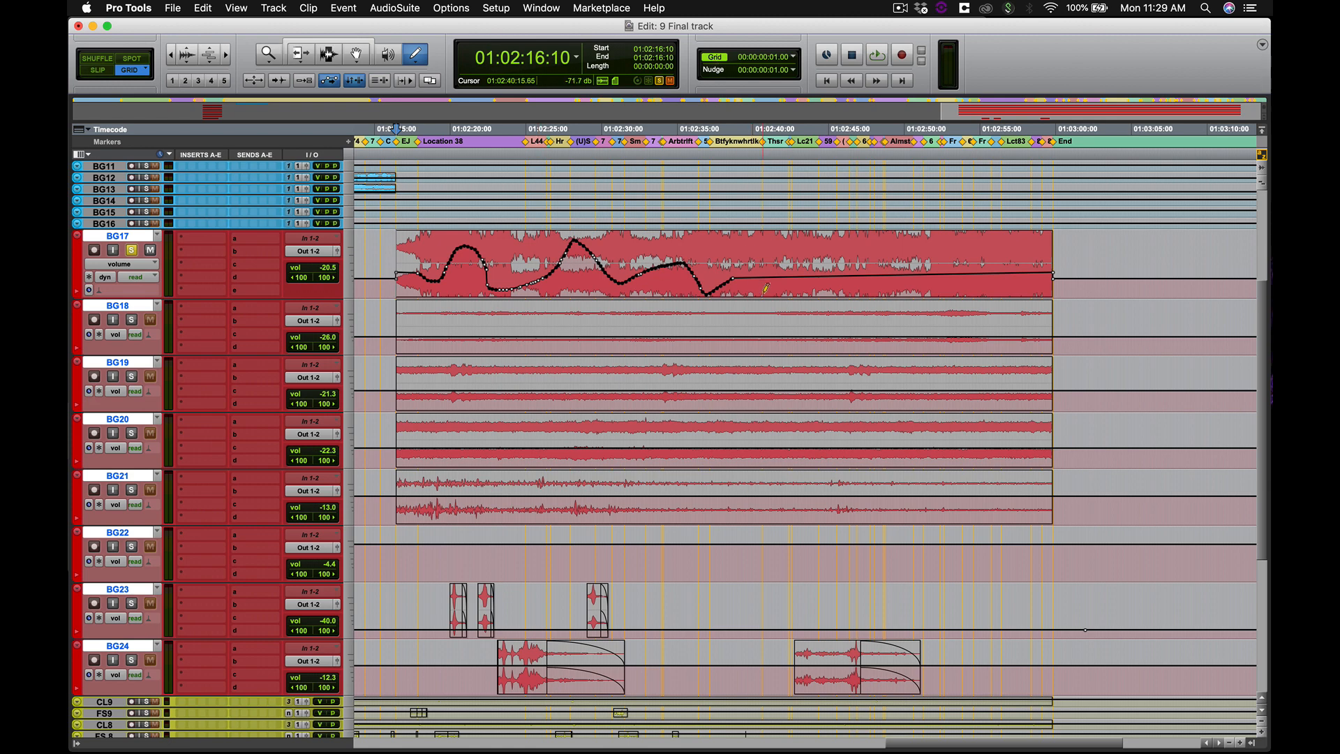
click(415, 55)
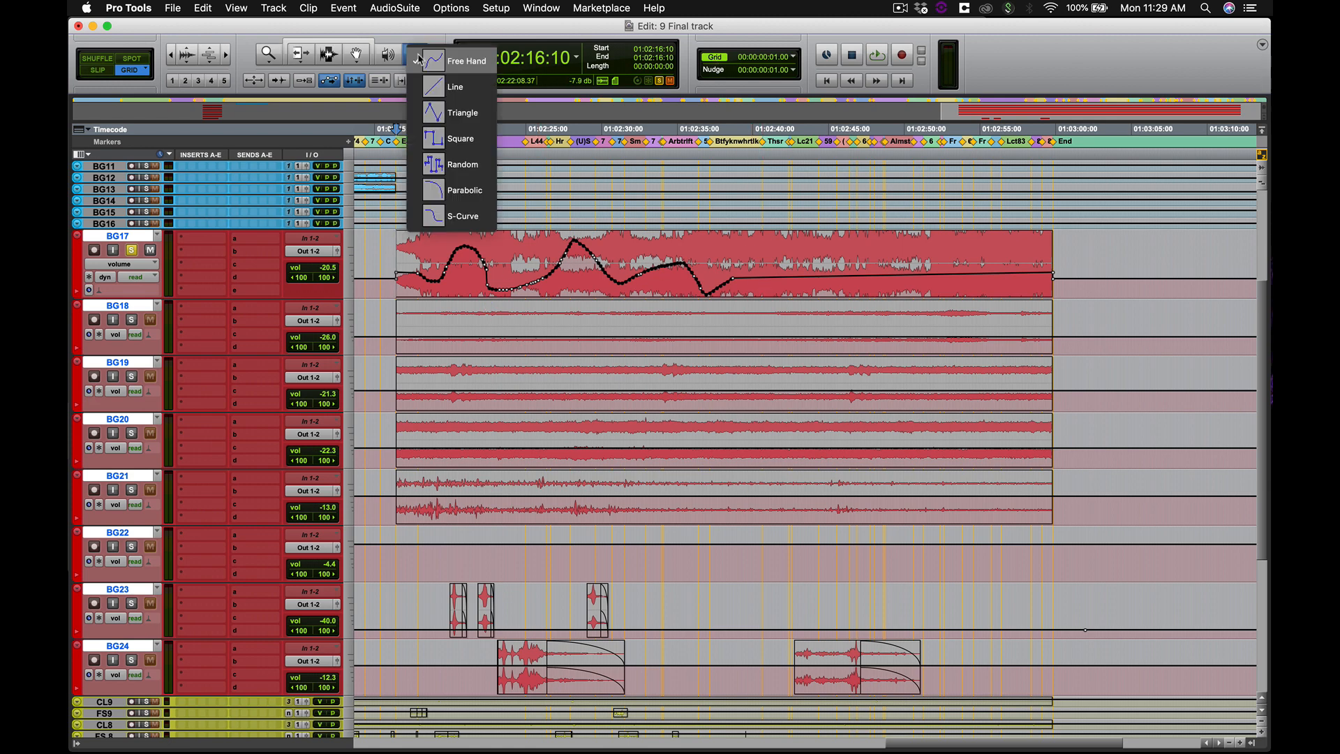
click(444, 90)
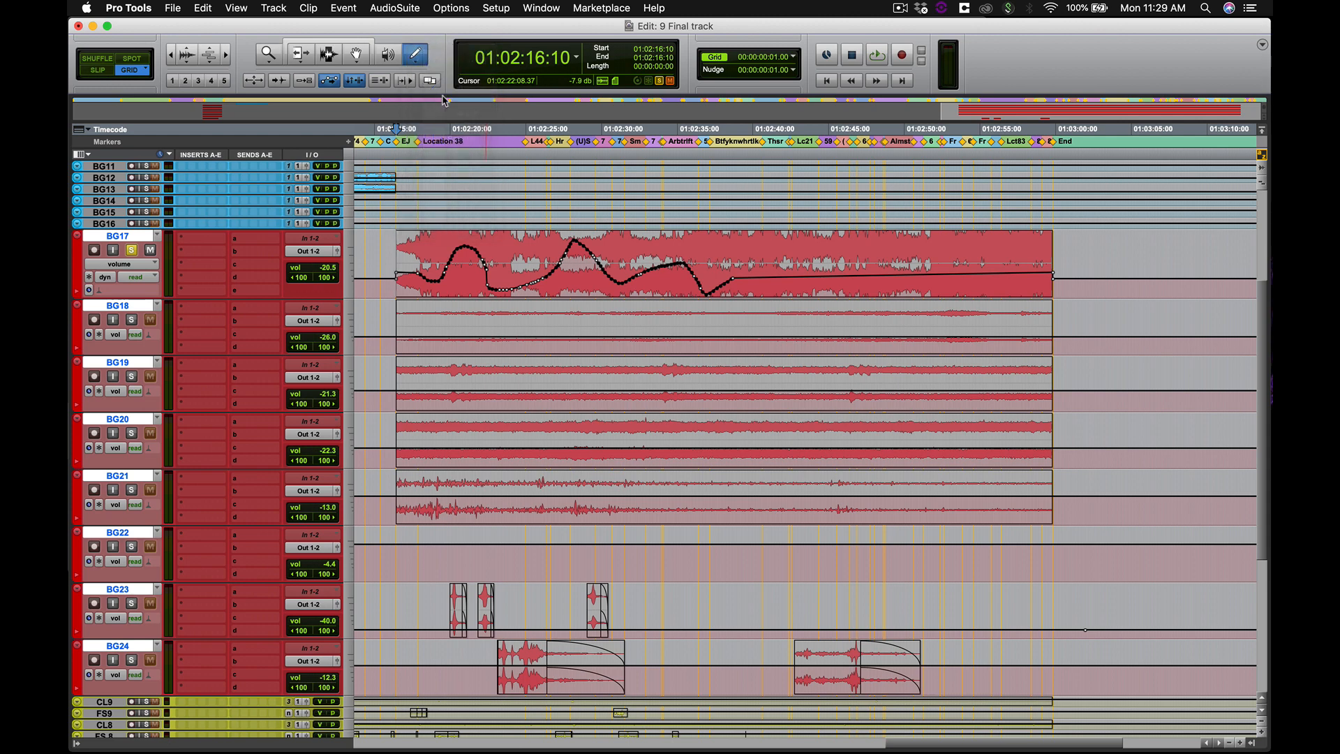
mouse_move(418, 337)
mouse_down()
mouse_move(497, 355)
mouse_move(498, 290)
mouse_move(474, 321)
mouse_move(525, 338)
mouse_up()
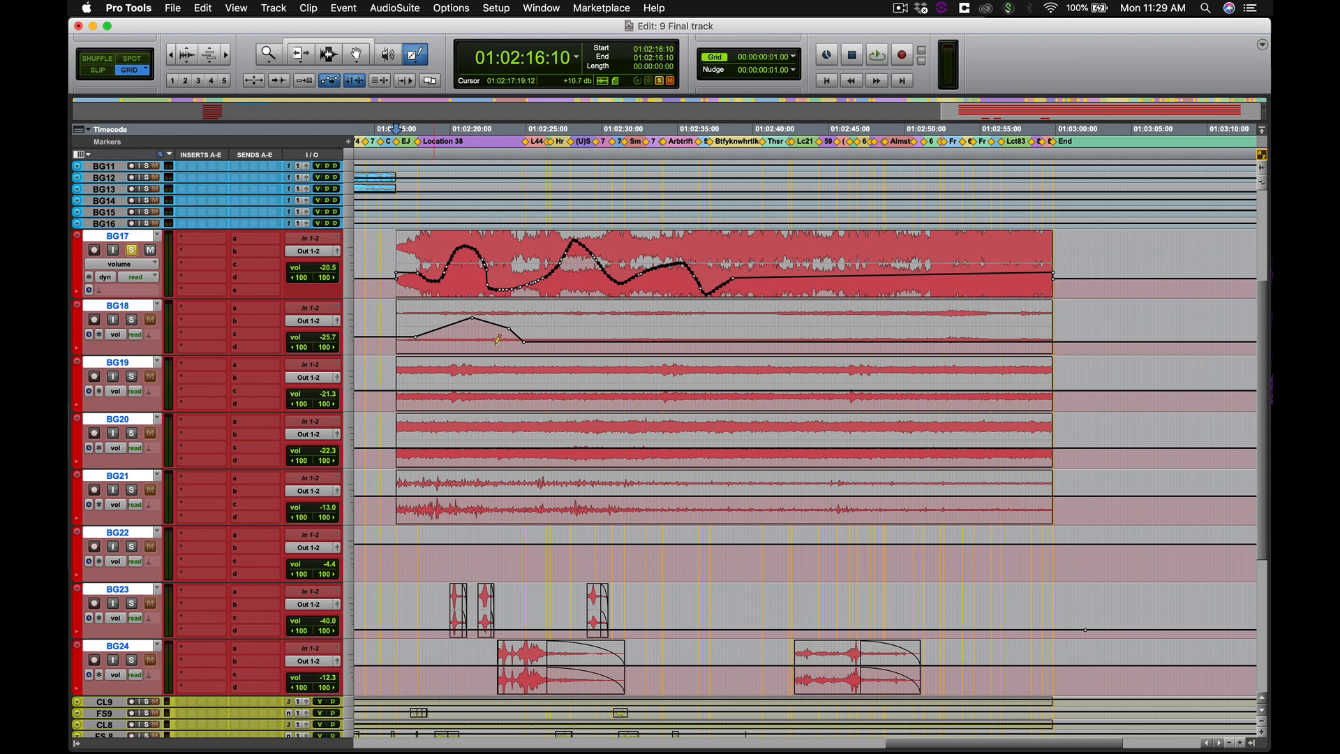
Undo all the pencil-drawn volume automation on BG17 and BG18.
key(super+z)
key(super+z)
key(super+z)
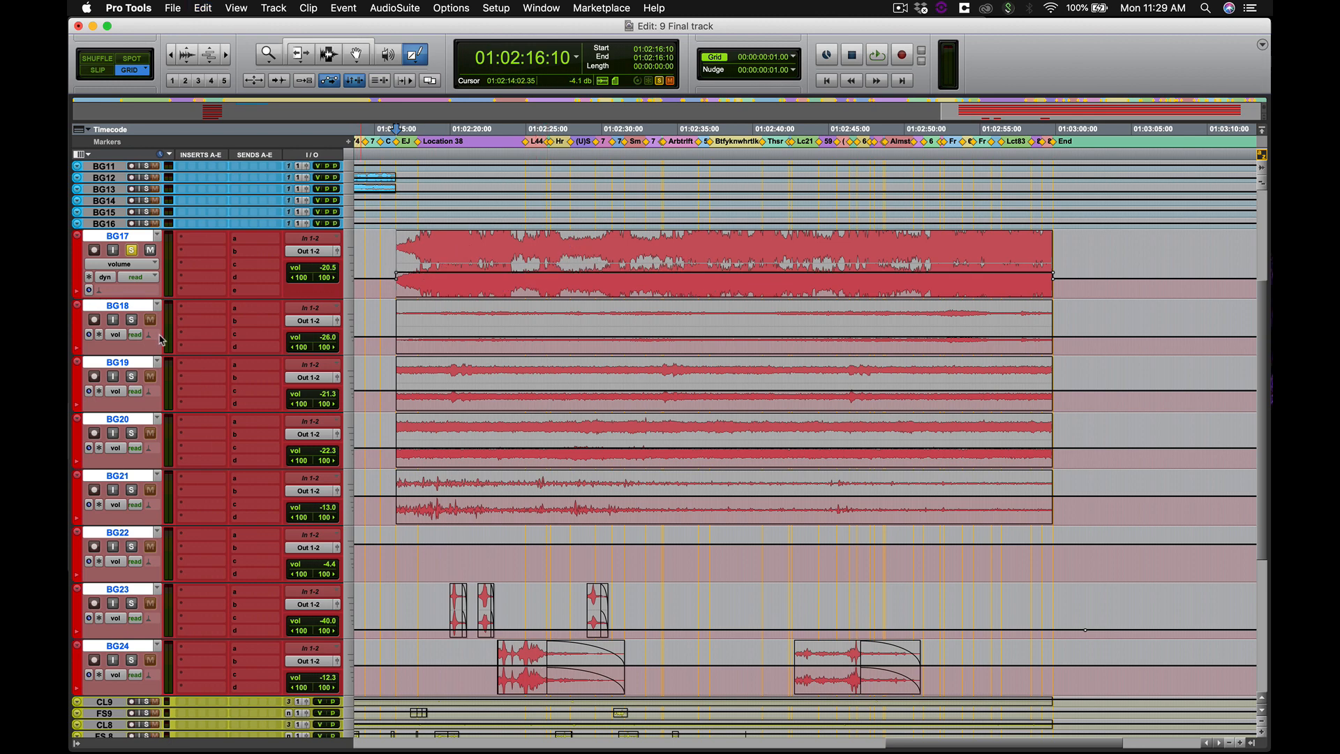
Display BG17's pan left automation, draw a steep downward pan line near 01:02:20:00, and undo it.
click(123, 265)
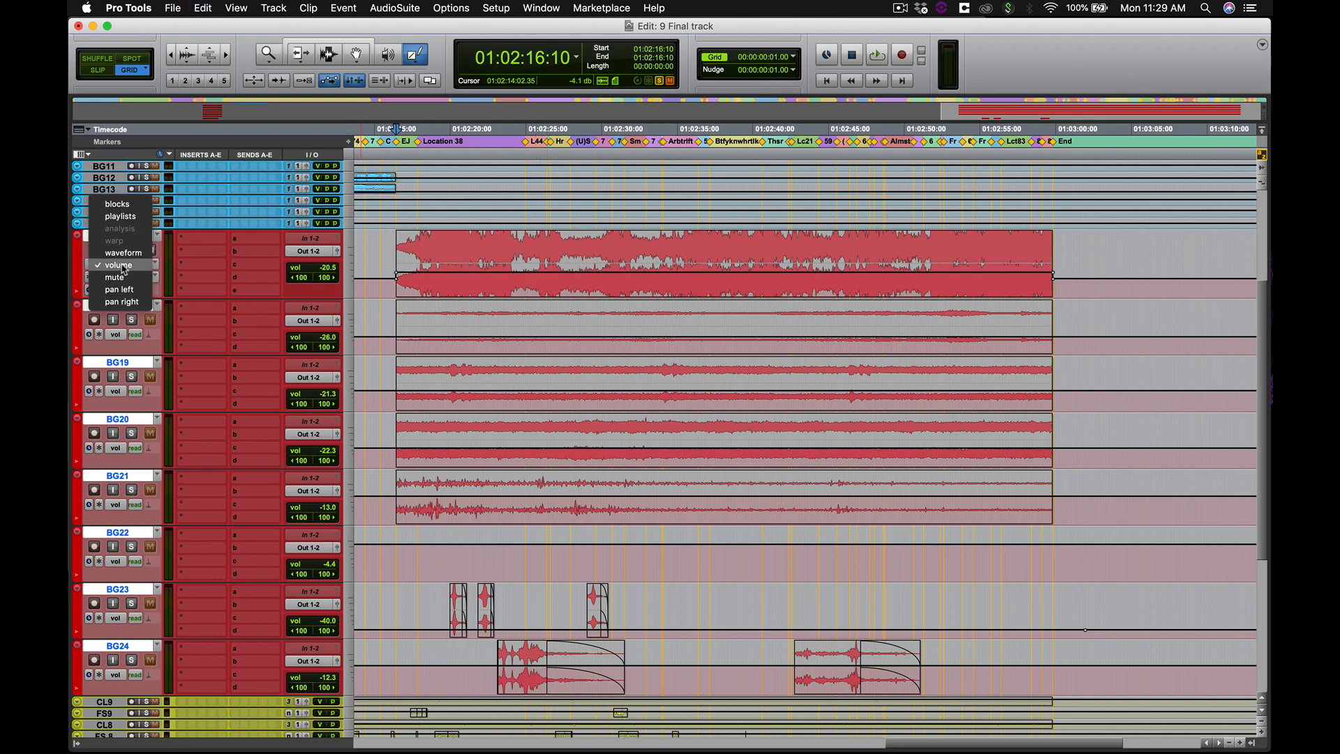
click(120, 291)
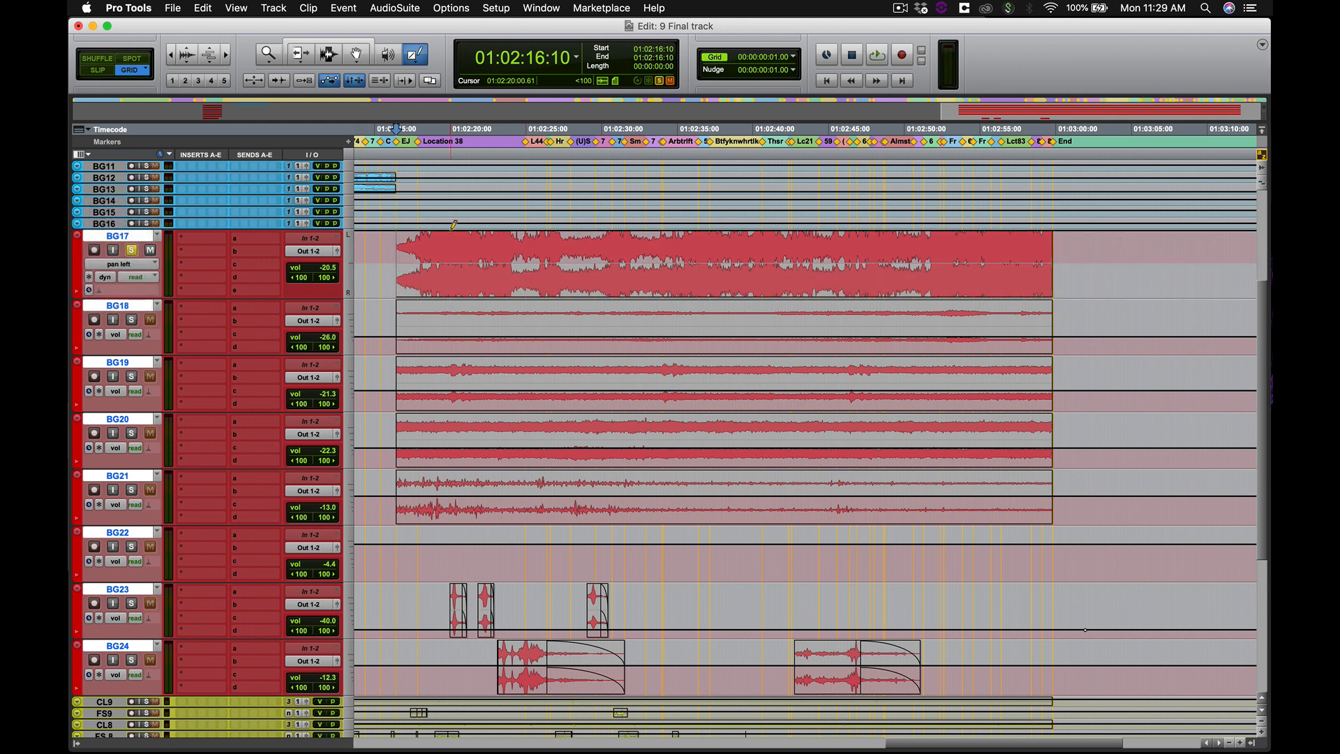
drag(456, 231, 478, 281)
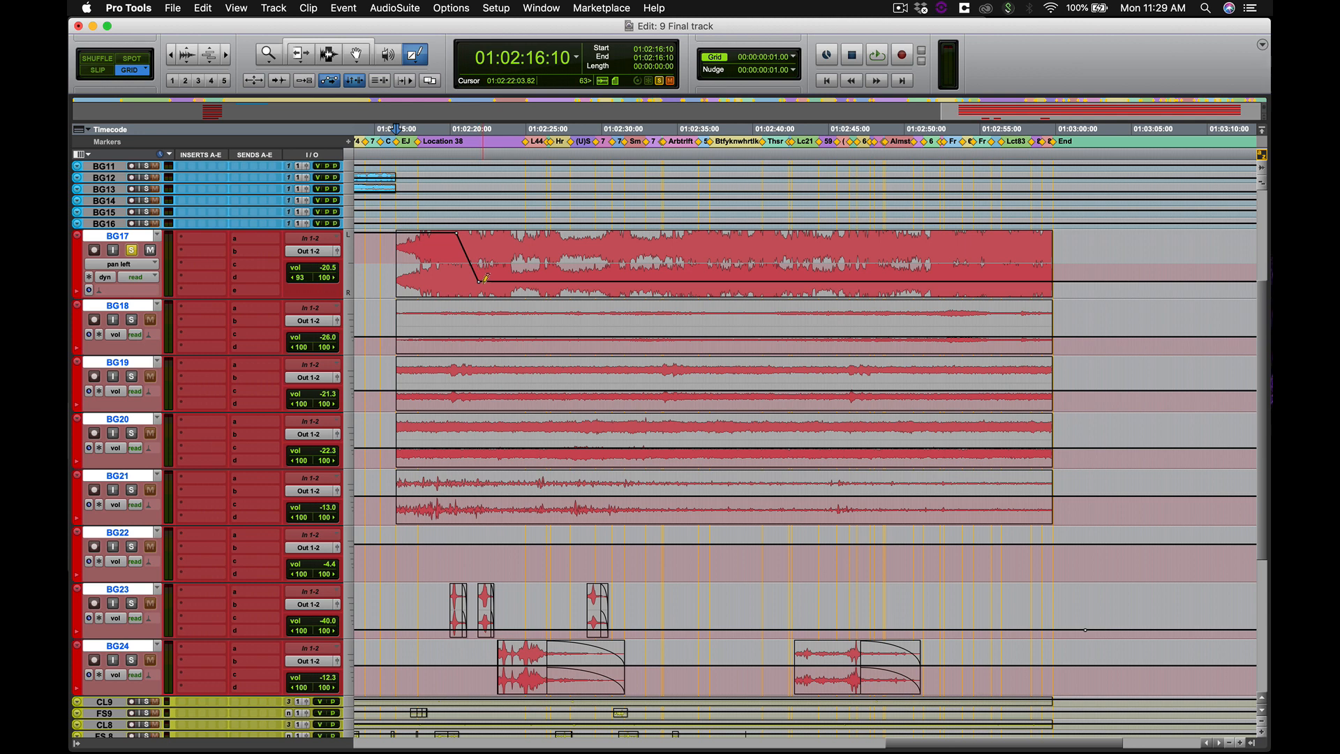
key(super+z)
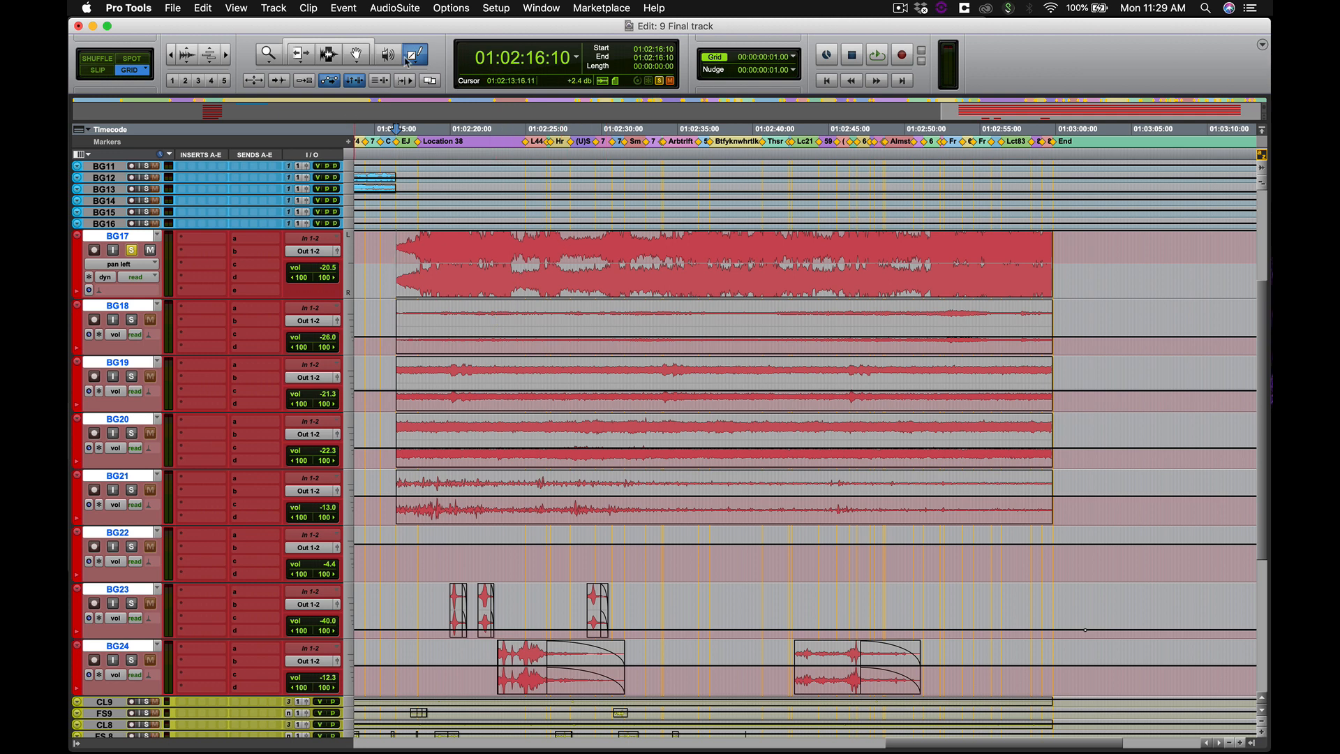
Activate the Smart Tool and lower BG17's pan left automation line across the clip to 100 right.
click(327, 42)
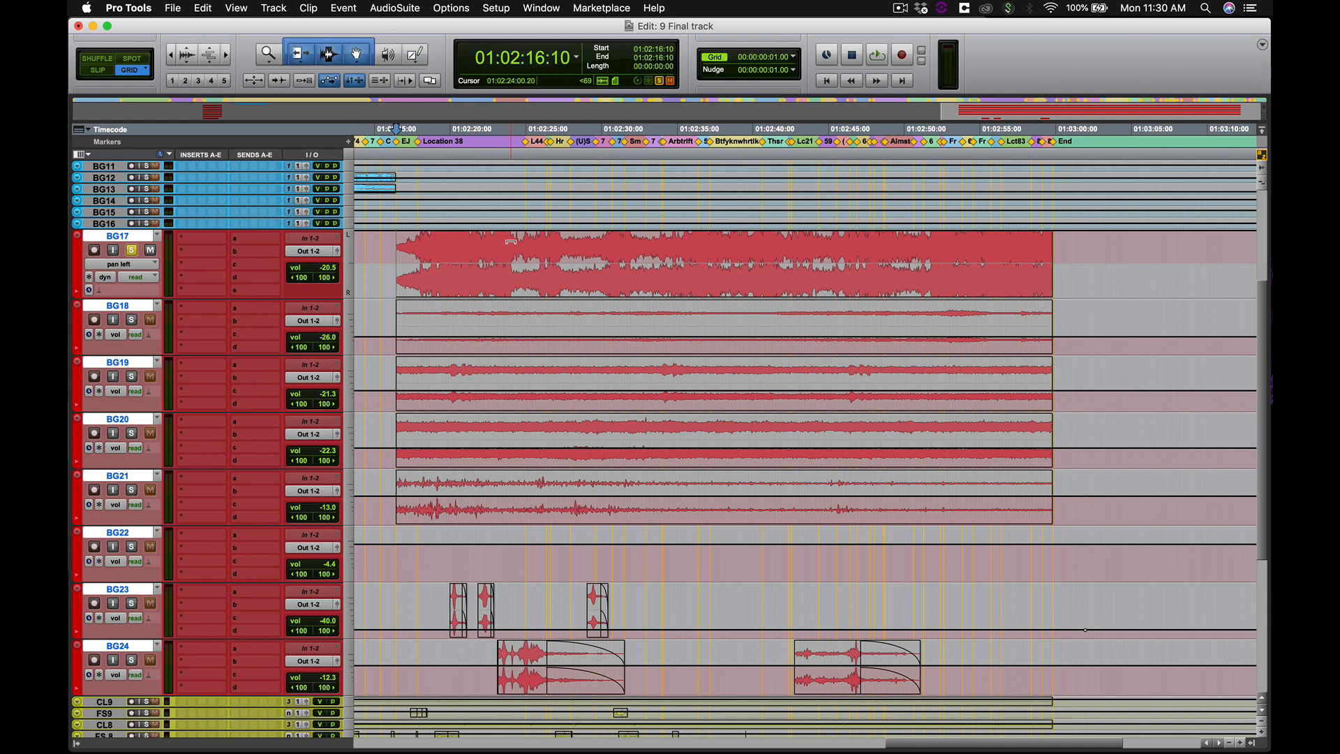
drag(494, 322, 493, 326)
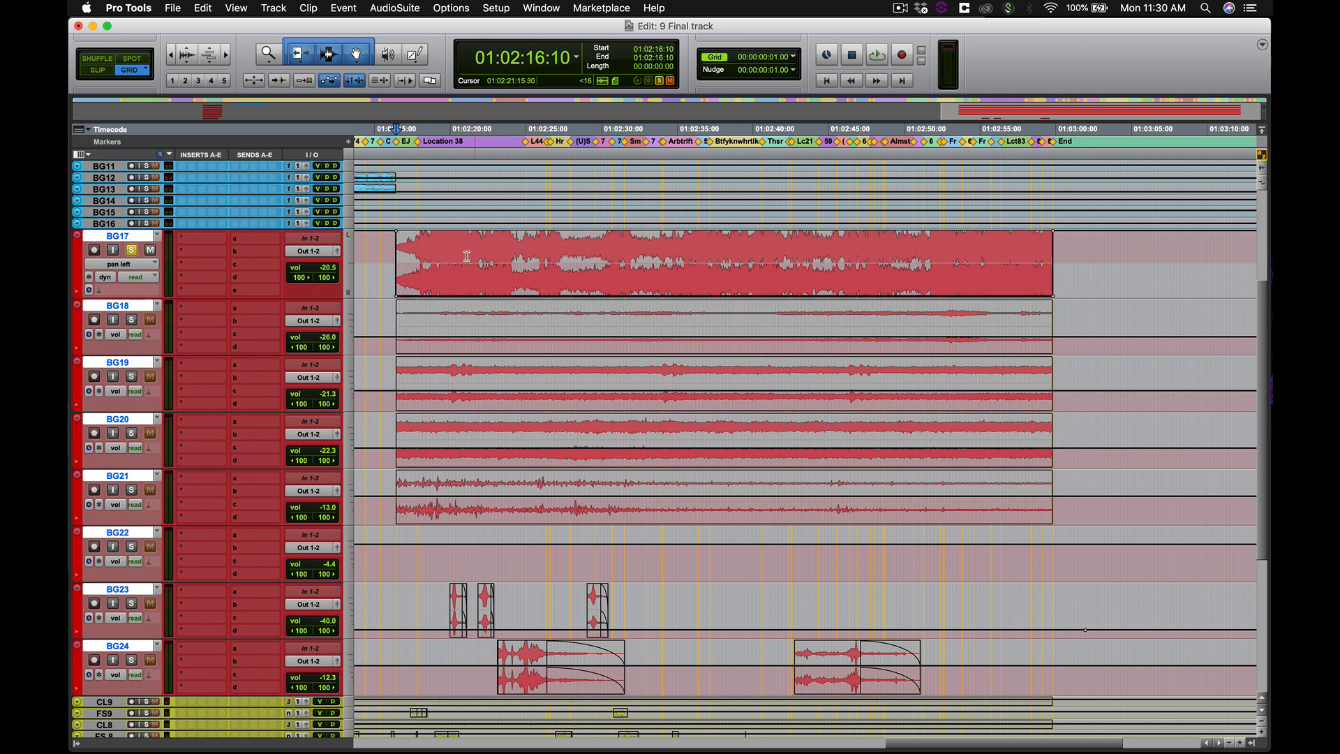
Switch to Keynote, show the Automation Modes slide listing Read, Write, Latch and Touch, and enlarge the presentation window.
key(ctrl+Up)
click(333, 596)
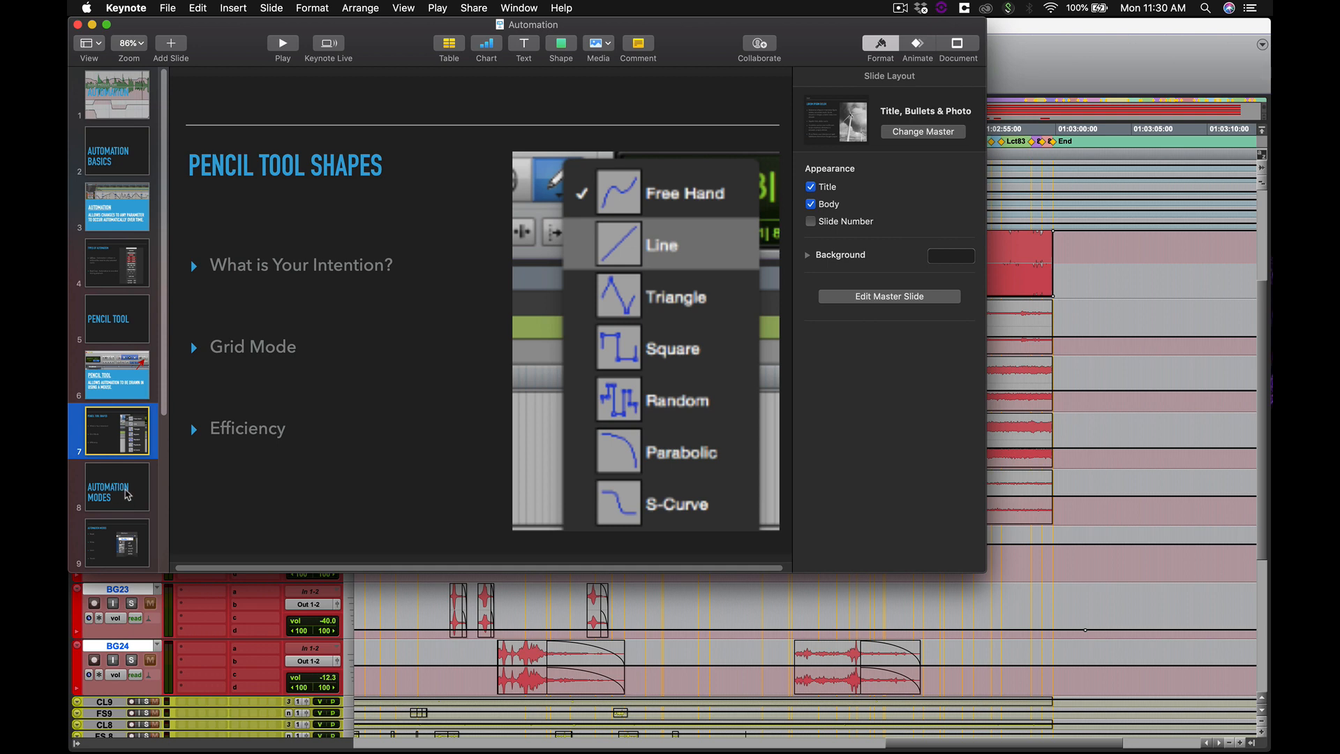
click(125, 493)
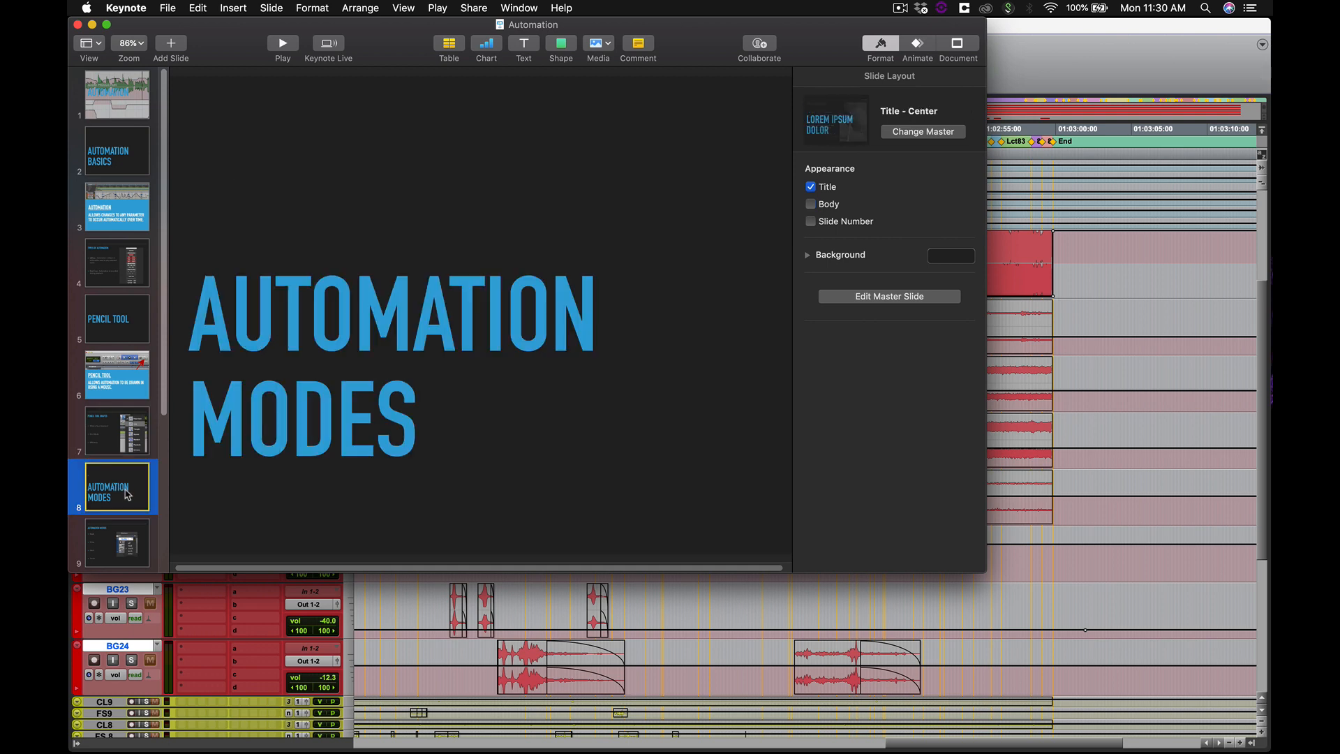
click(134, 555)
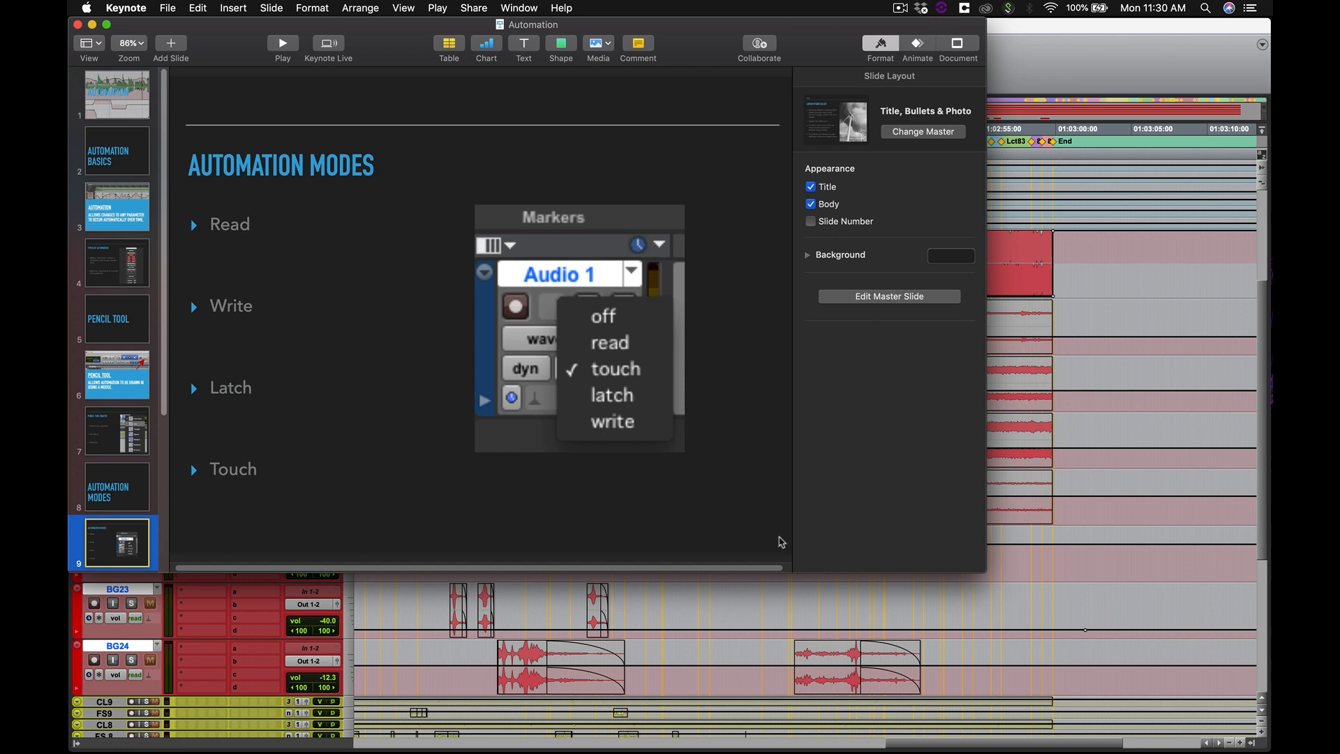
drag(984, 572, 1136, 689)
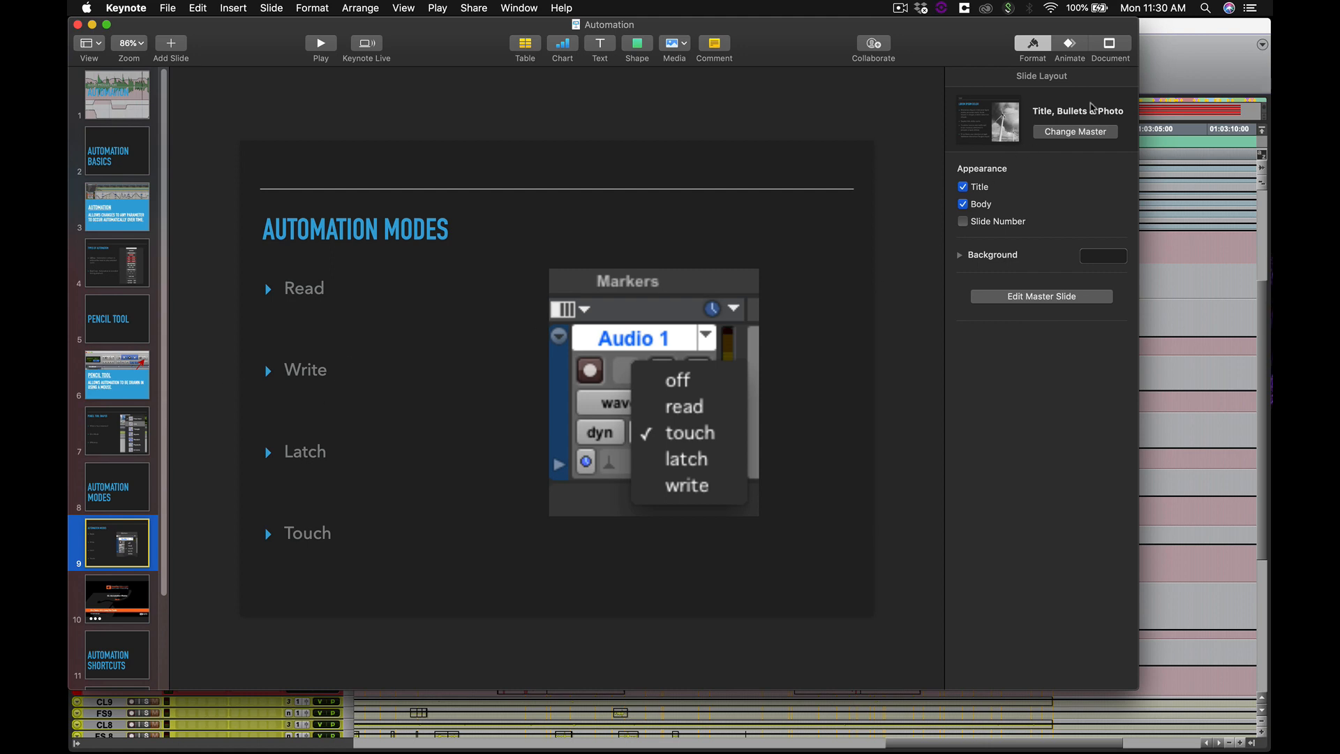
Switch back to Pro Tools, display BG17's volume automation, and solo only BG17.
click(1150, 71)
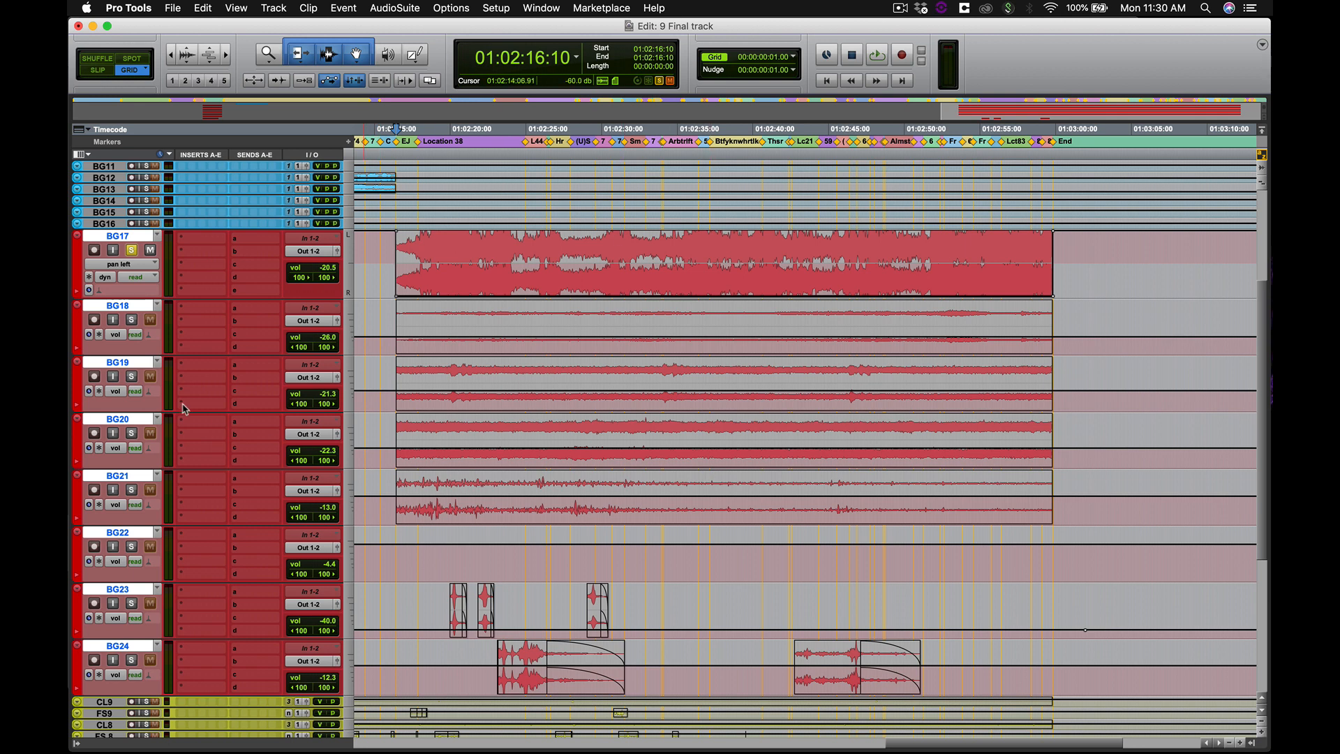
click(130, 265)
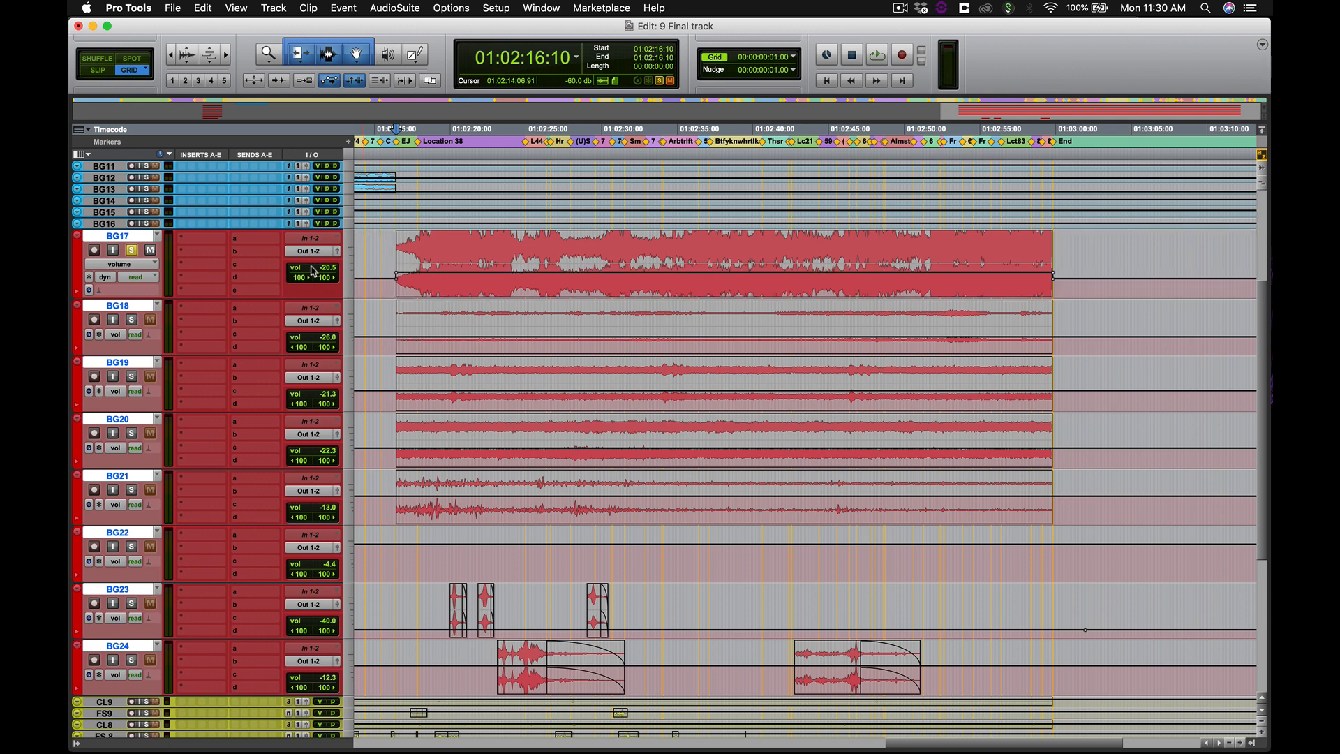
click(131, 320)
click(131, 321)
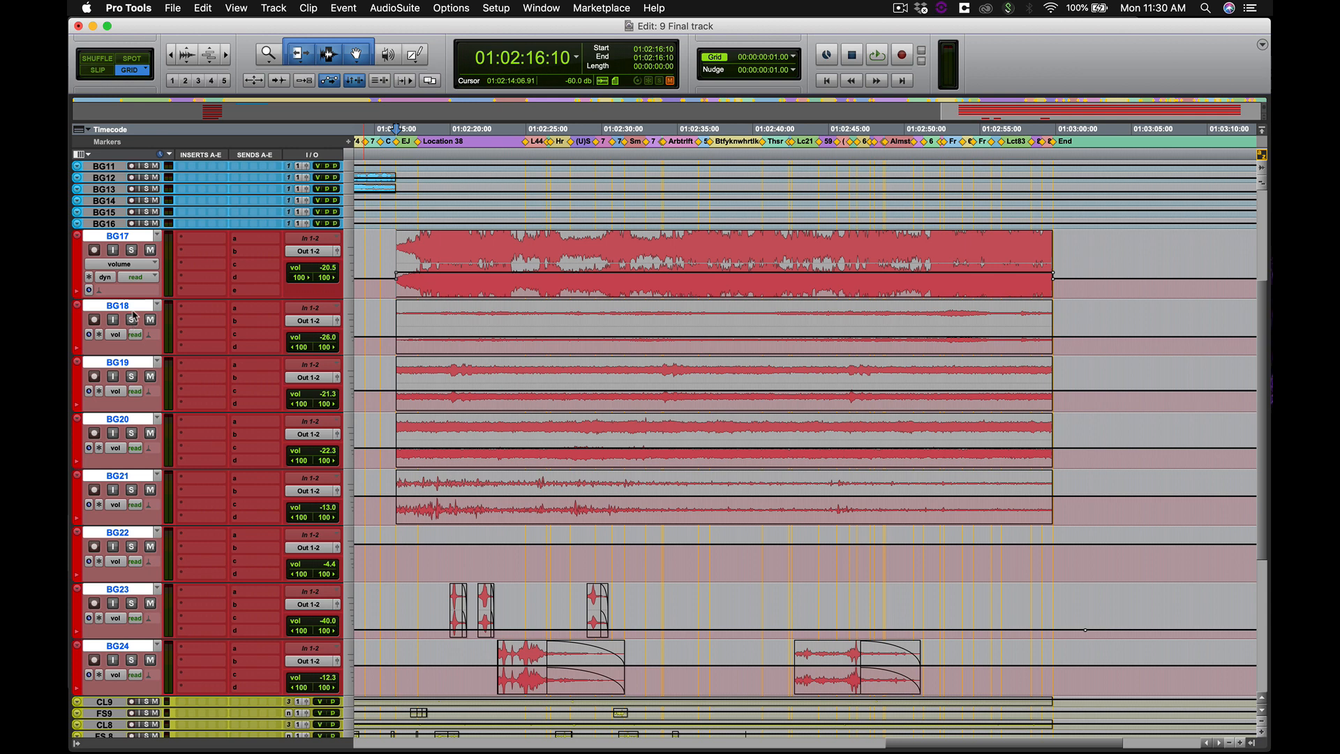
click(131, 251)
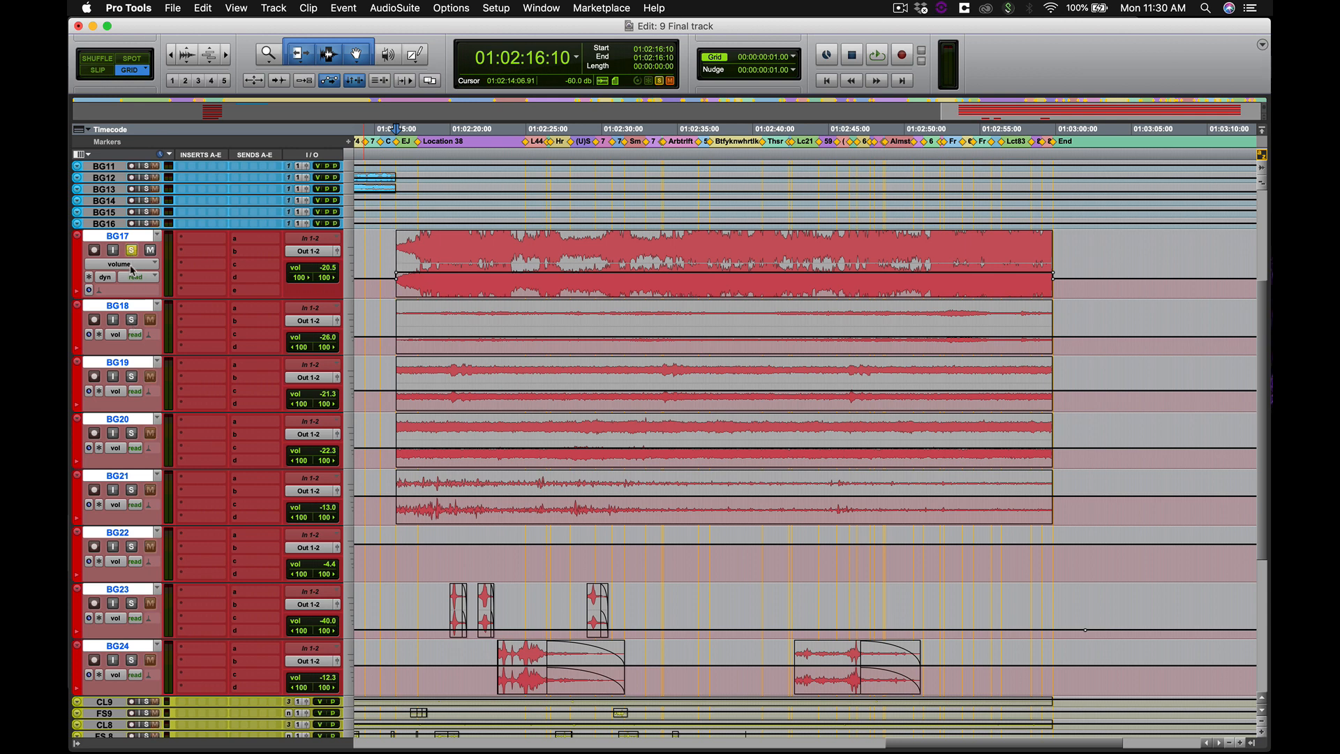
Set BG17's automation mode to read and play the session briefly from 01:02:16:10.
click(139, 278)
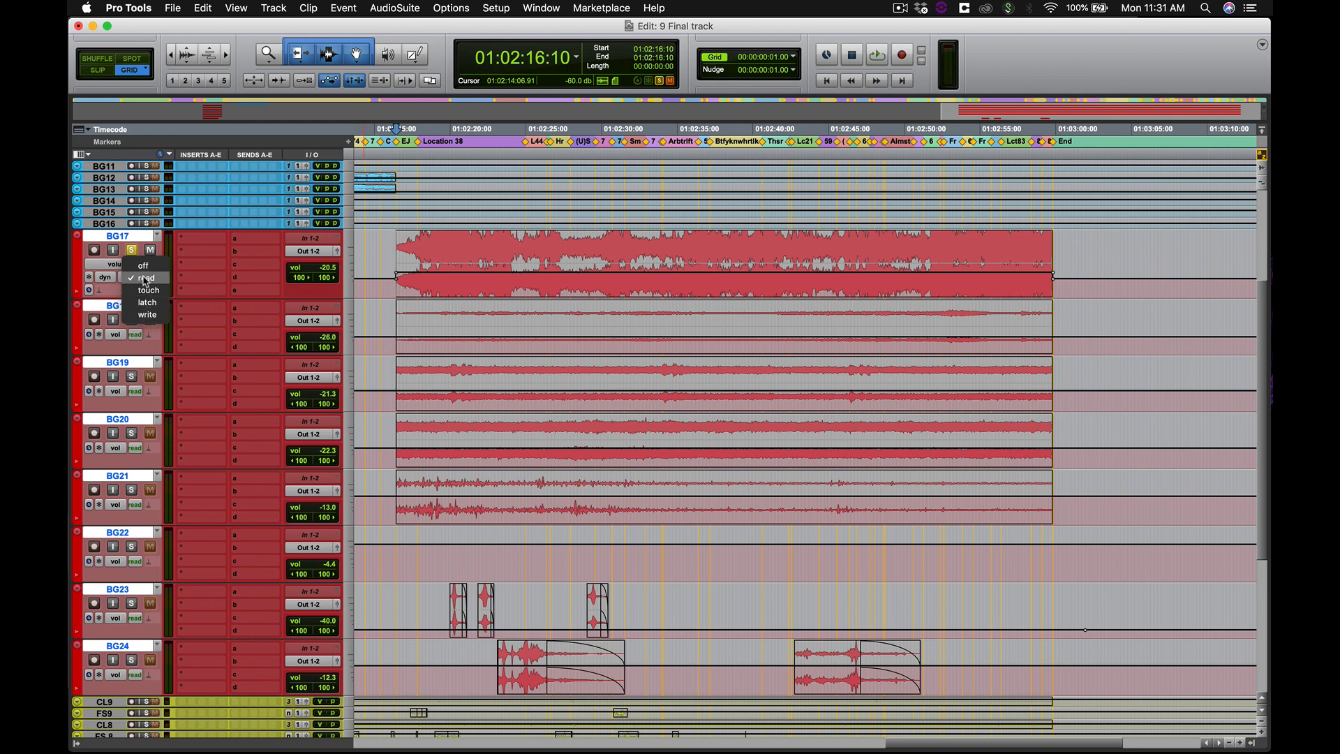
click(144, 279)
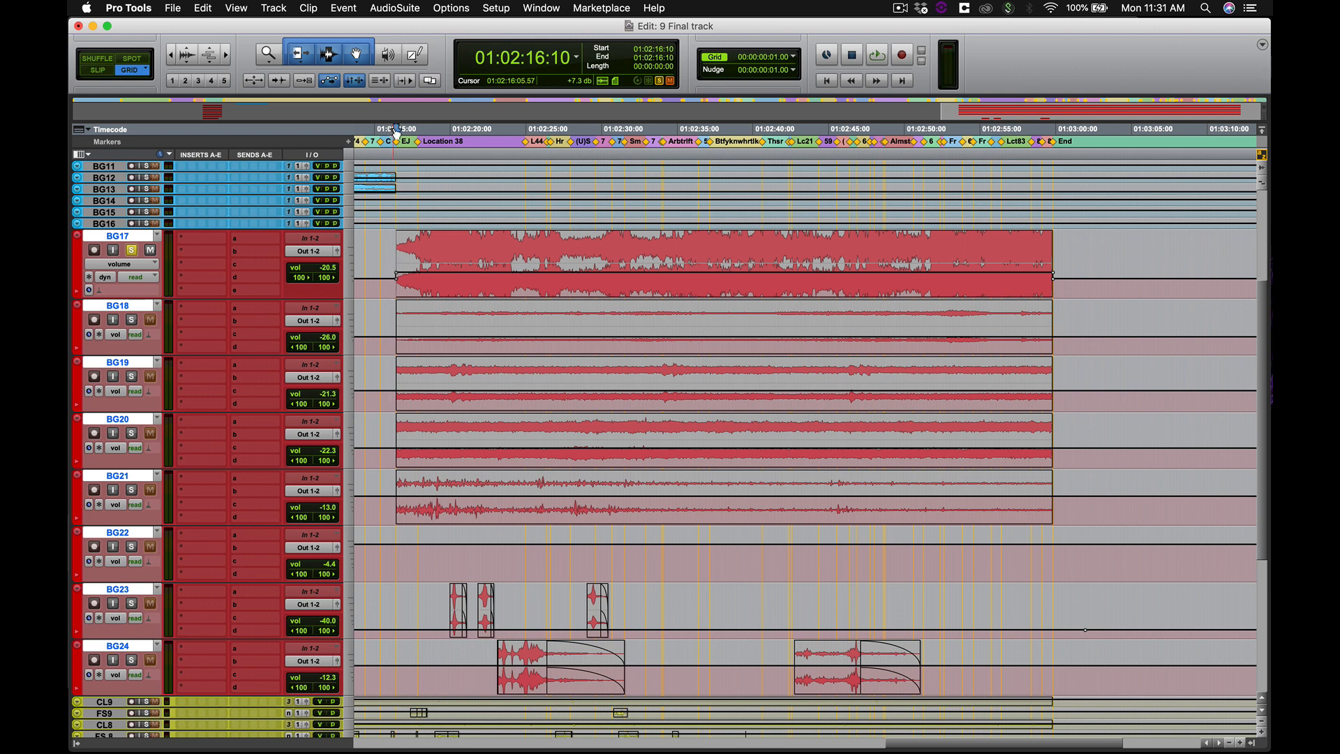
key(space)
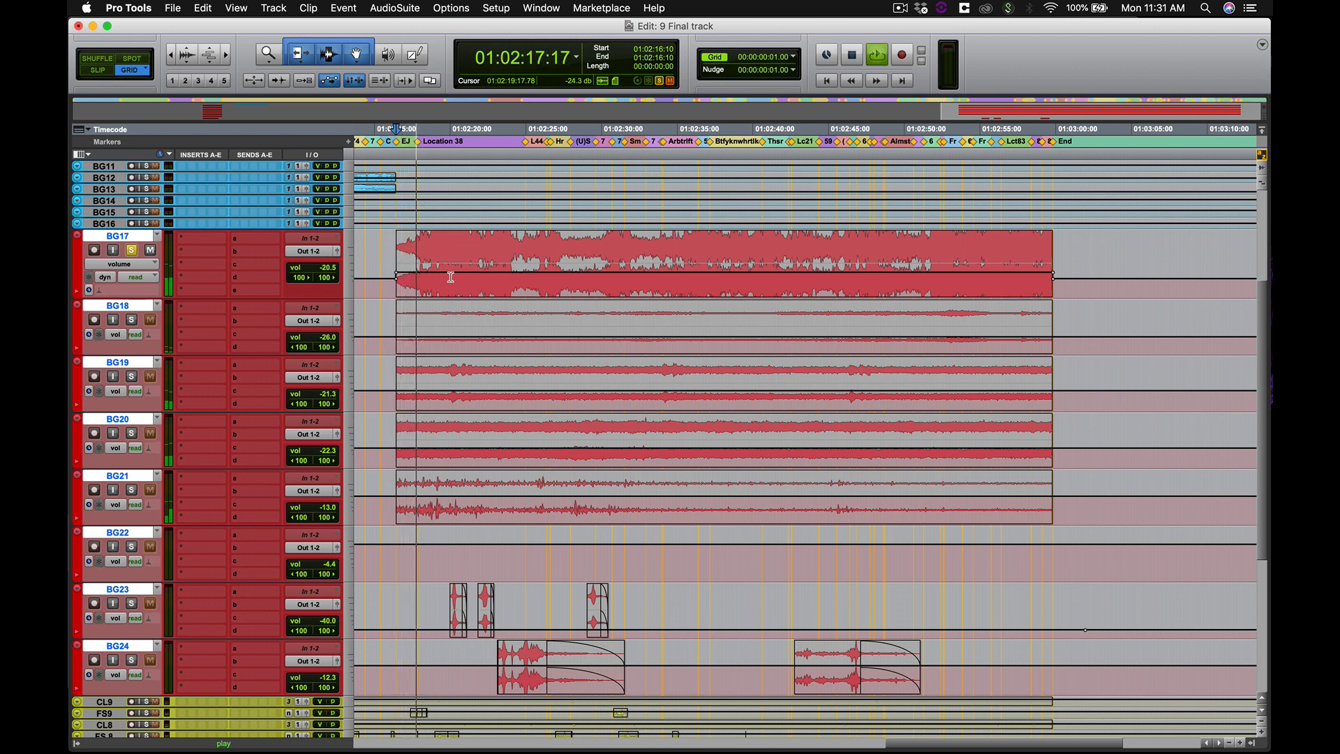
key(space)
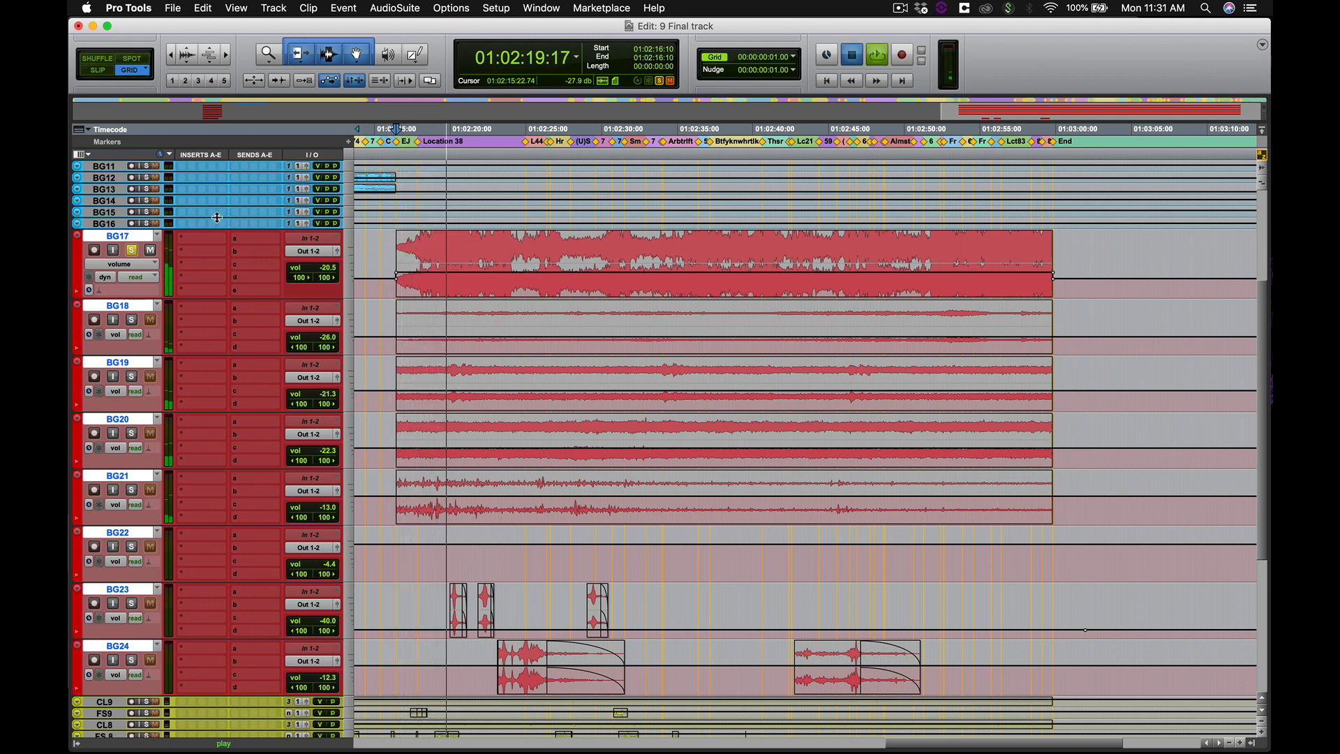
Set BG17's automation mode to write, record a volume automation pass during playback from 01:02:16:10, and undo it.
click(136, 277)
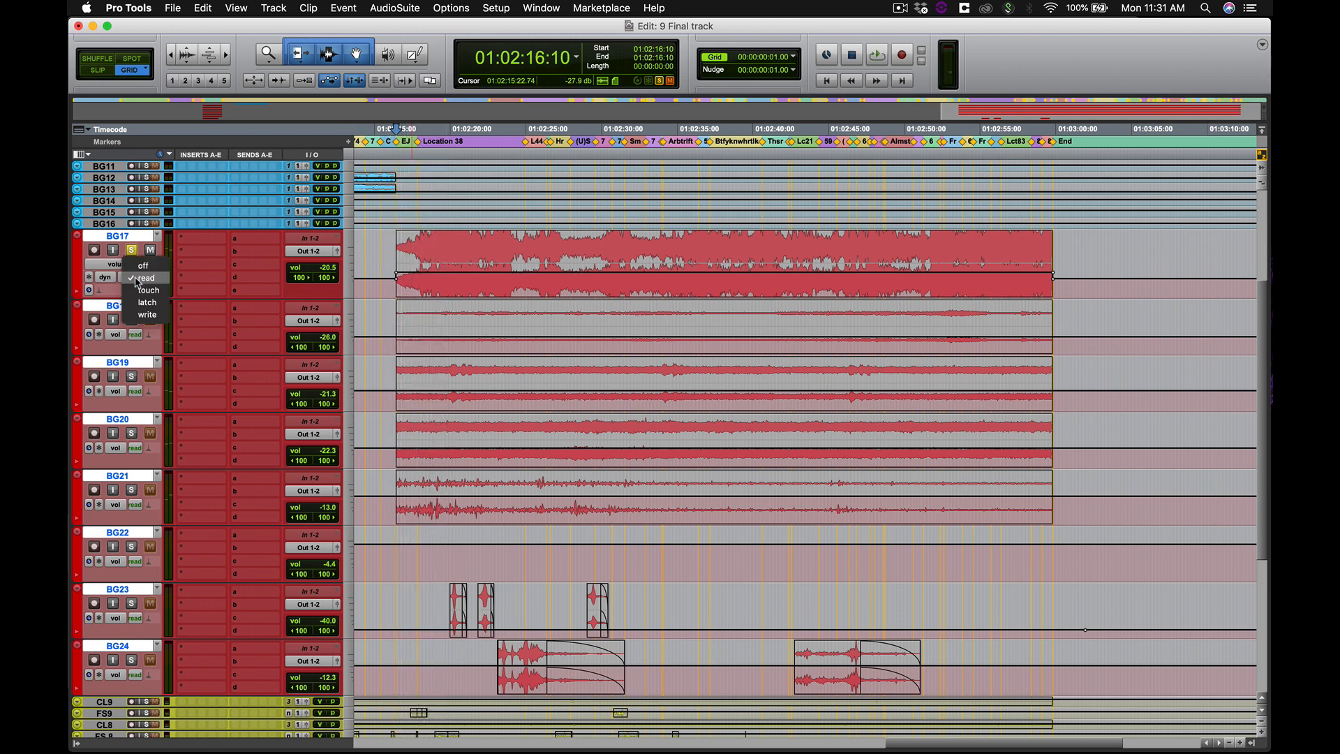
click(143, 315)
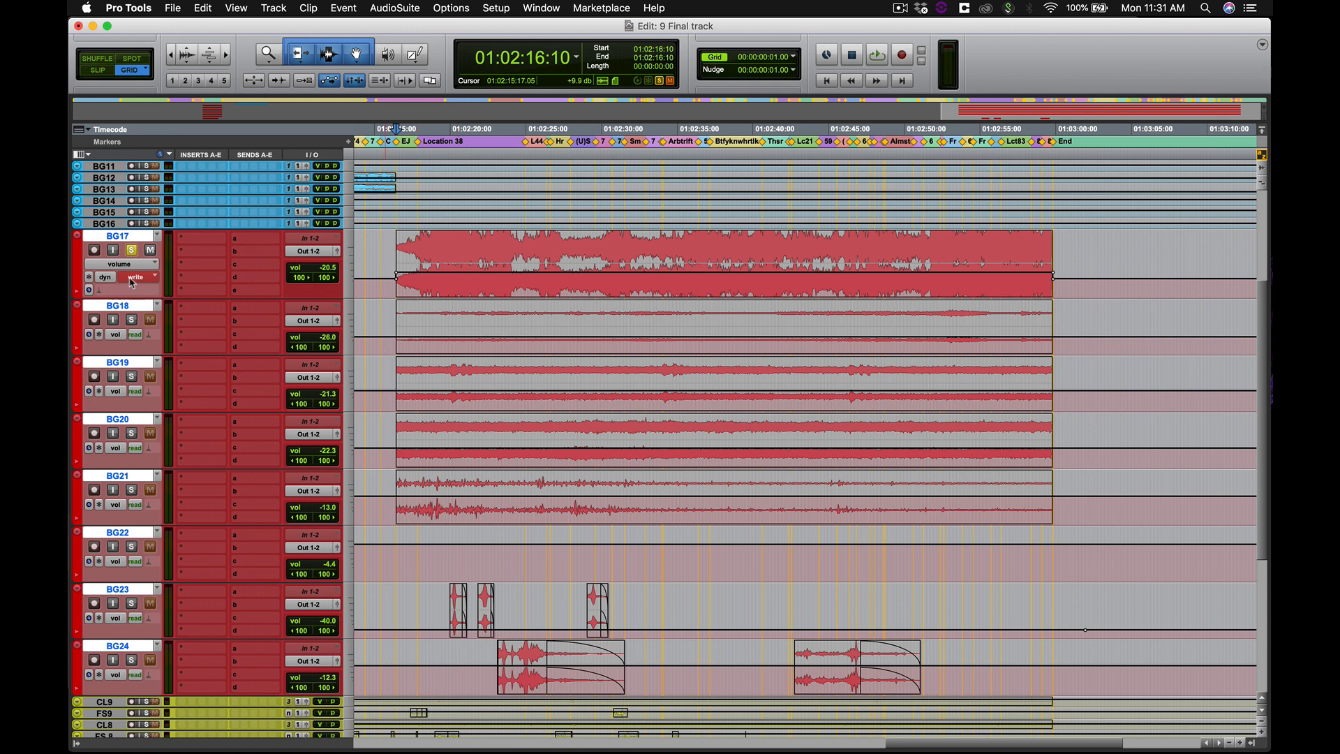
key(space)
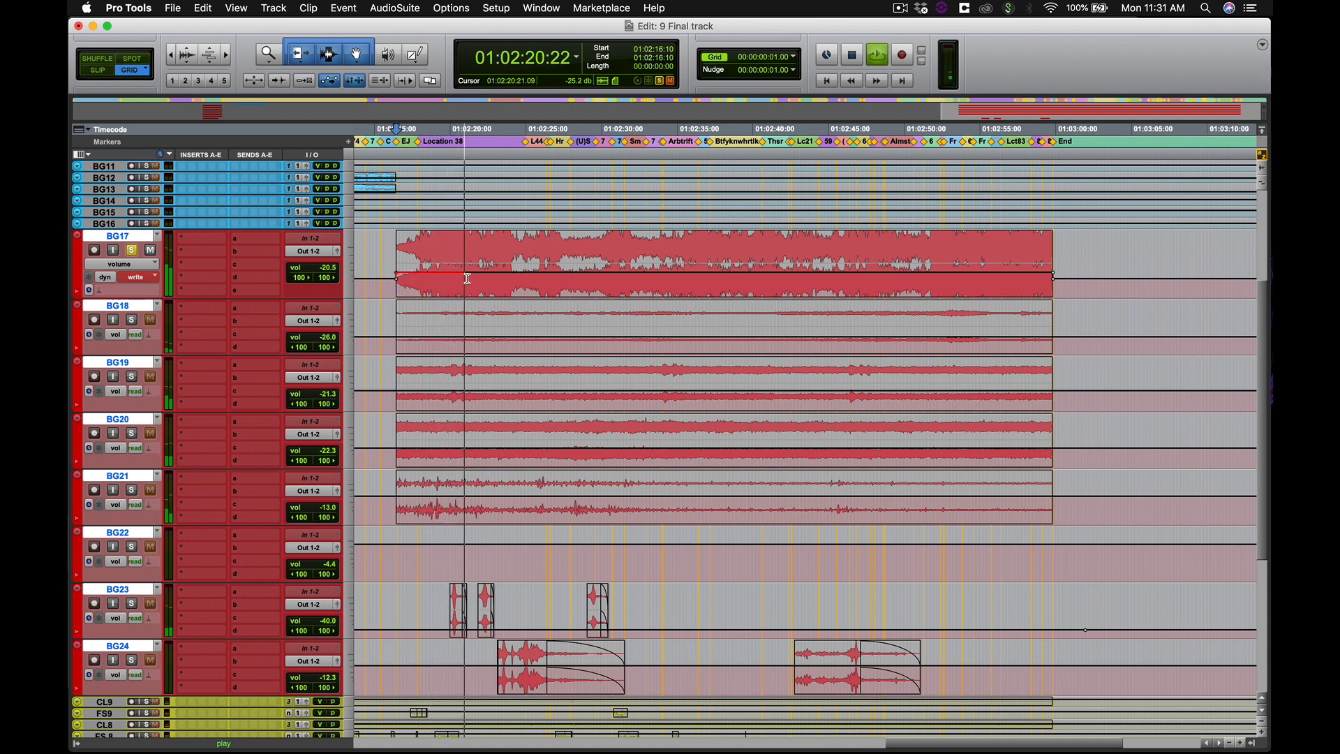
mouse_move(311, 268)
mouse_down()
mouse_move(327, 251)
mouse_move(339, 263)
mouse_up()
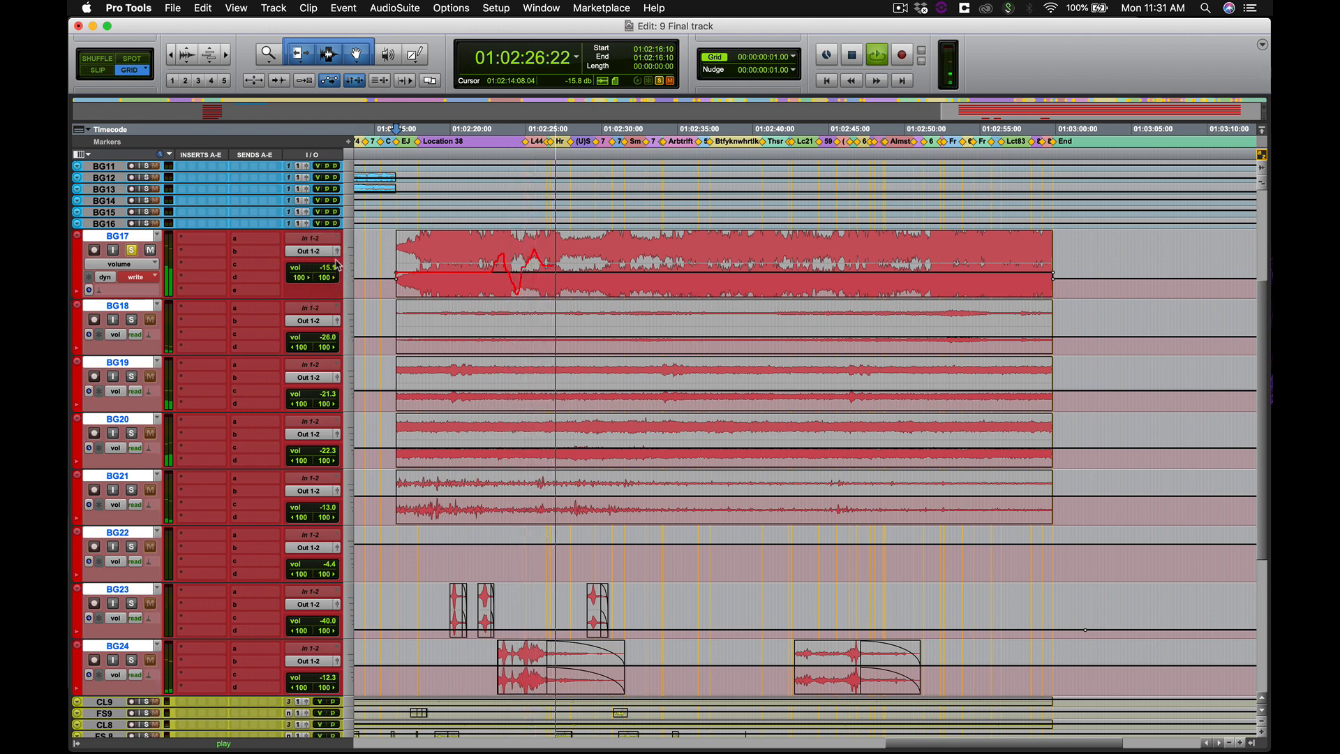
key(space)
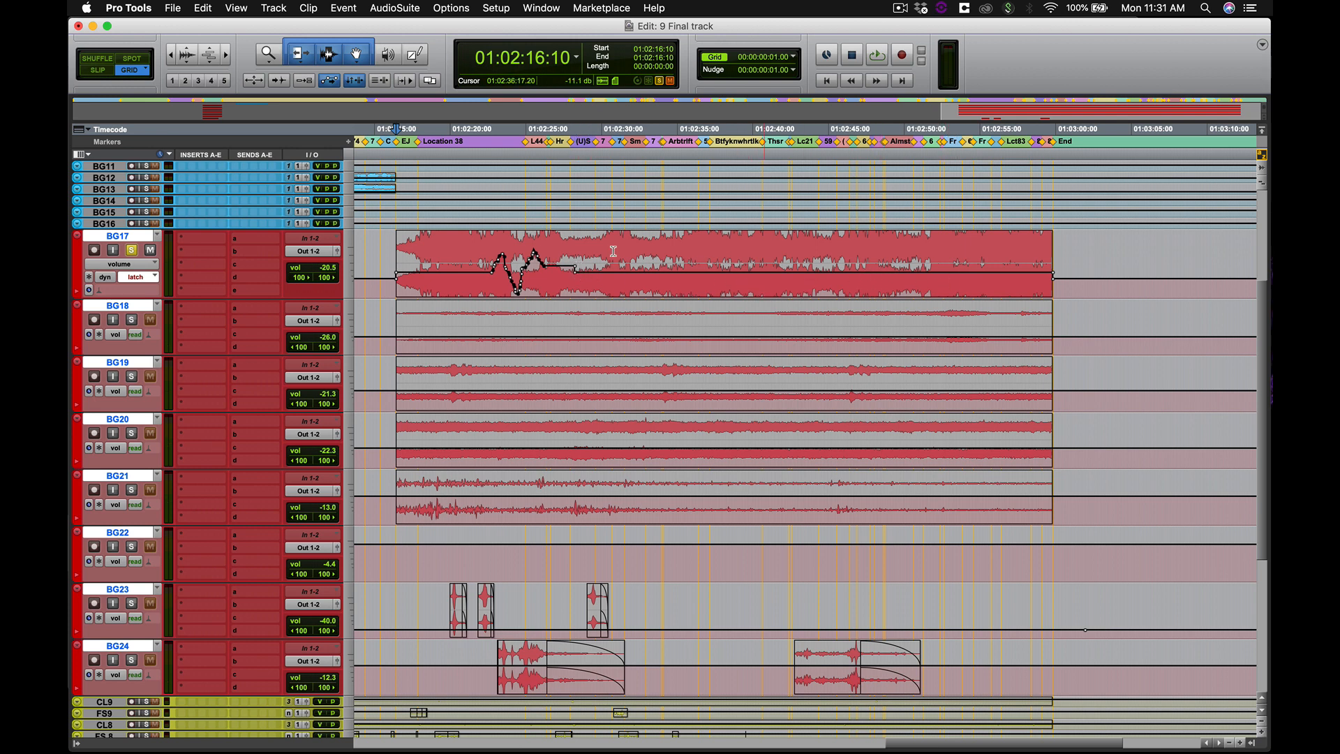
key(super+z)
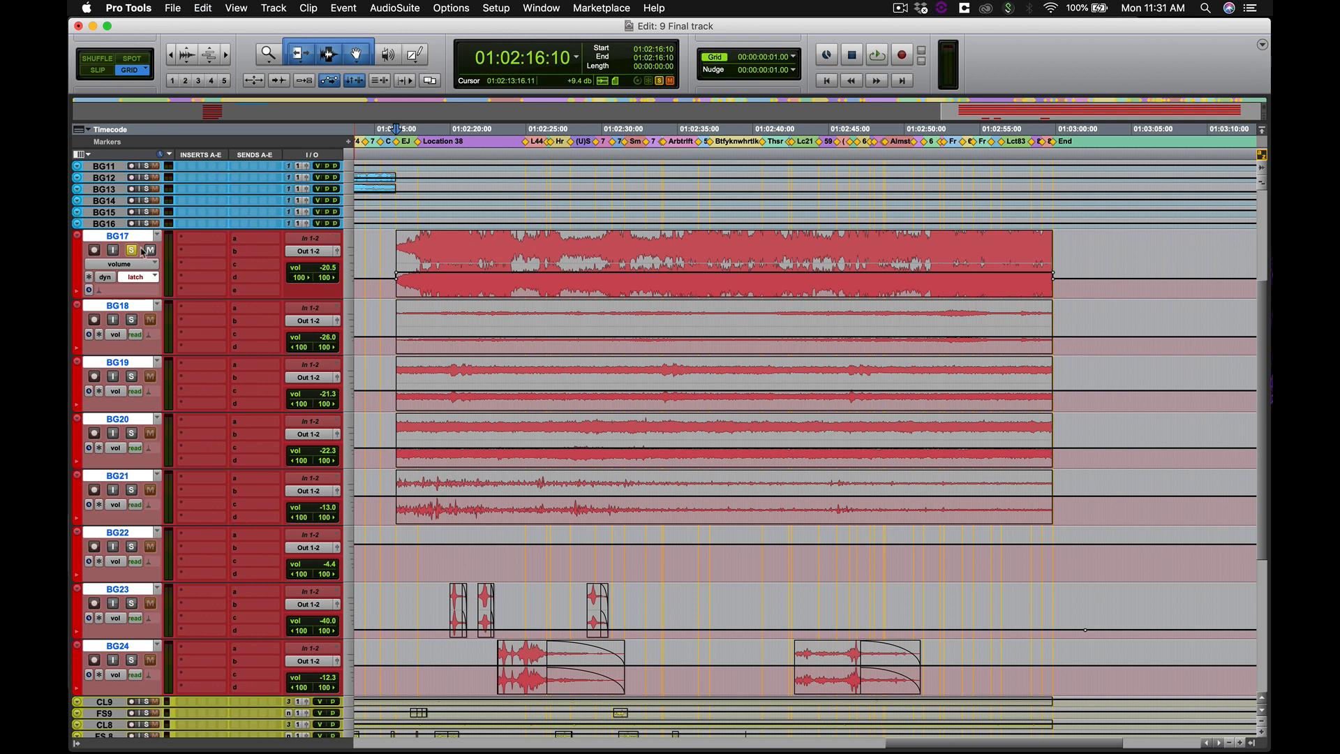
Keep BG17 in latch mode, record a volume automation pass during playback from 01:02:16:10, and undo it.
click(136, 278)
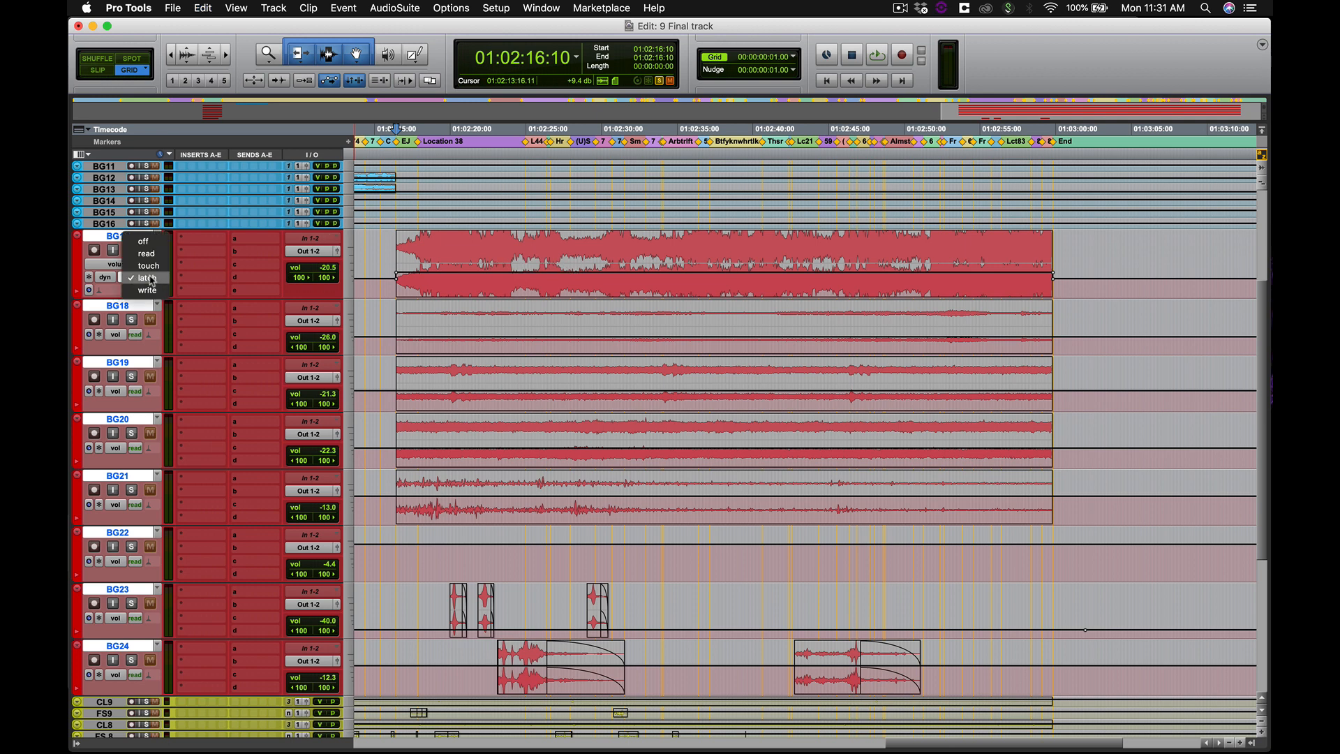
click(150, 278)
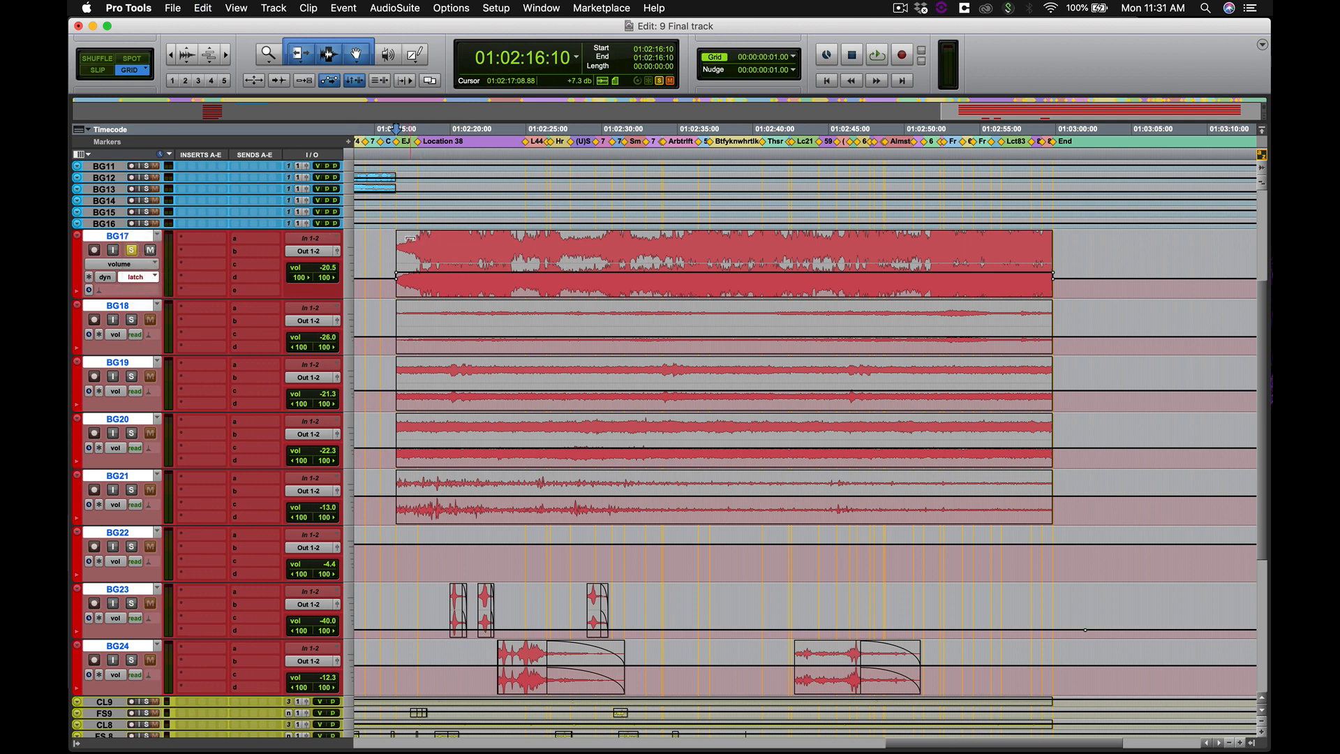
key(space)
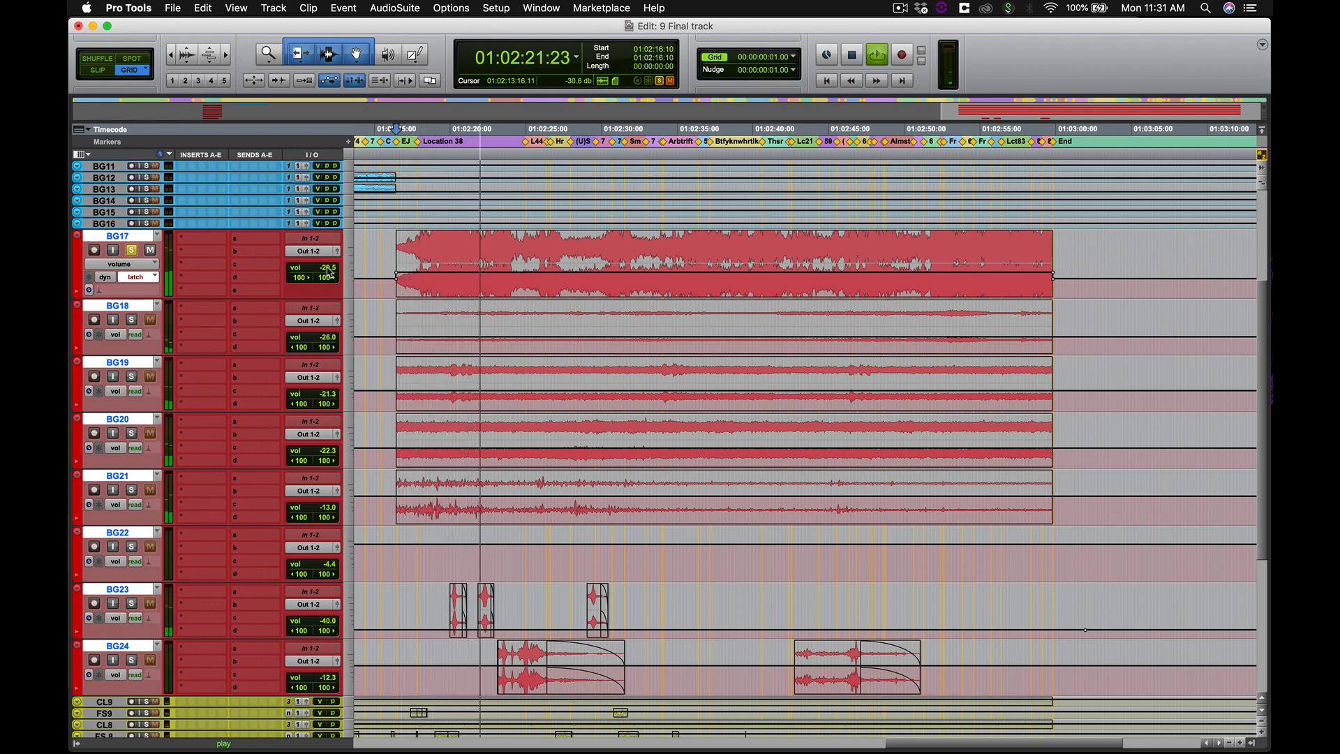
drag(329, 272, 333, 258)
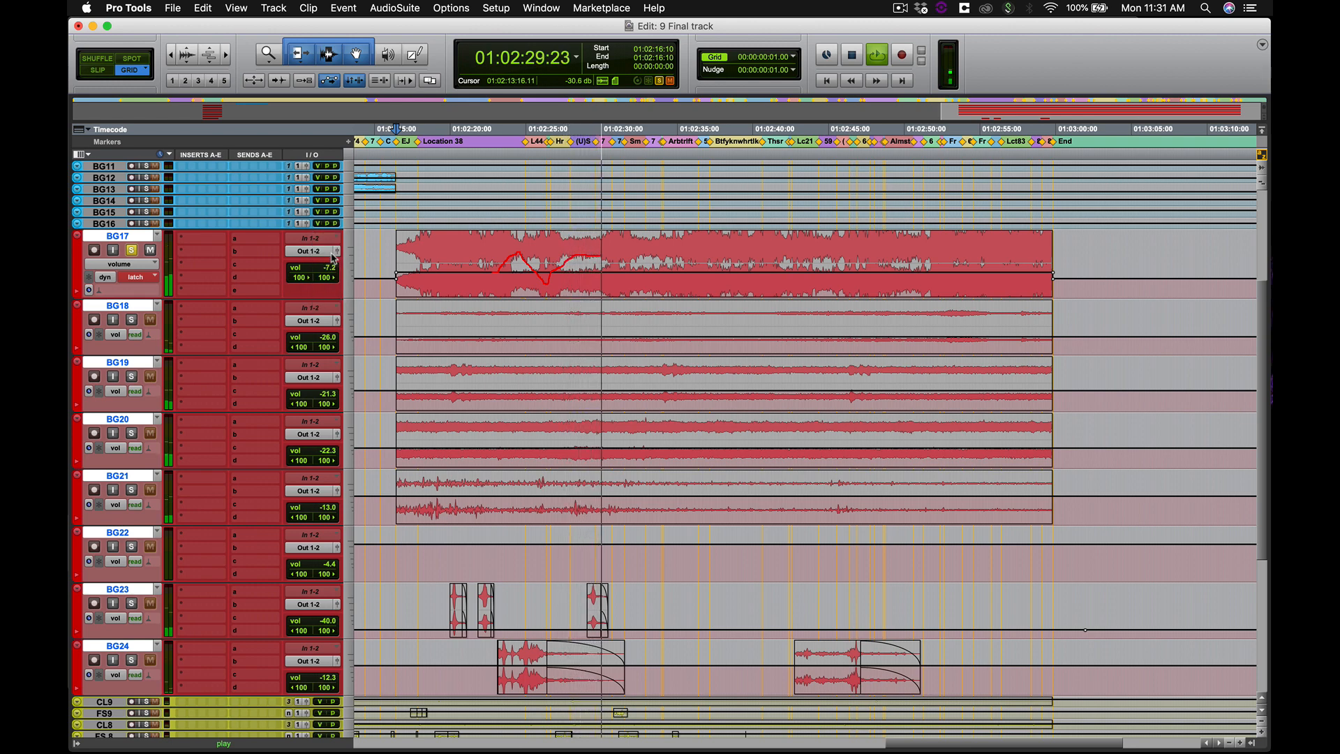
key(space)
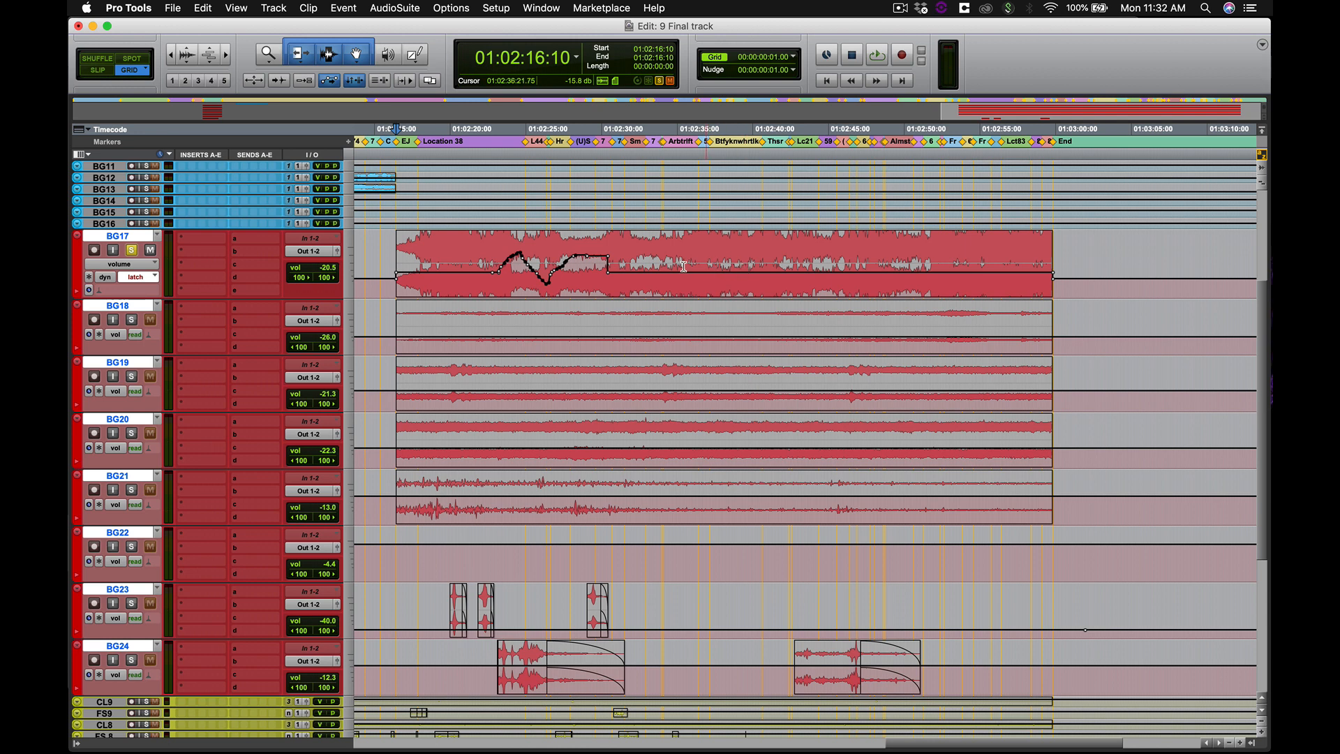
click(141, 281)
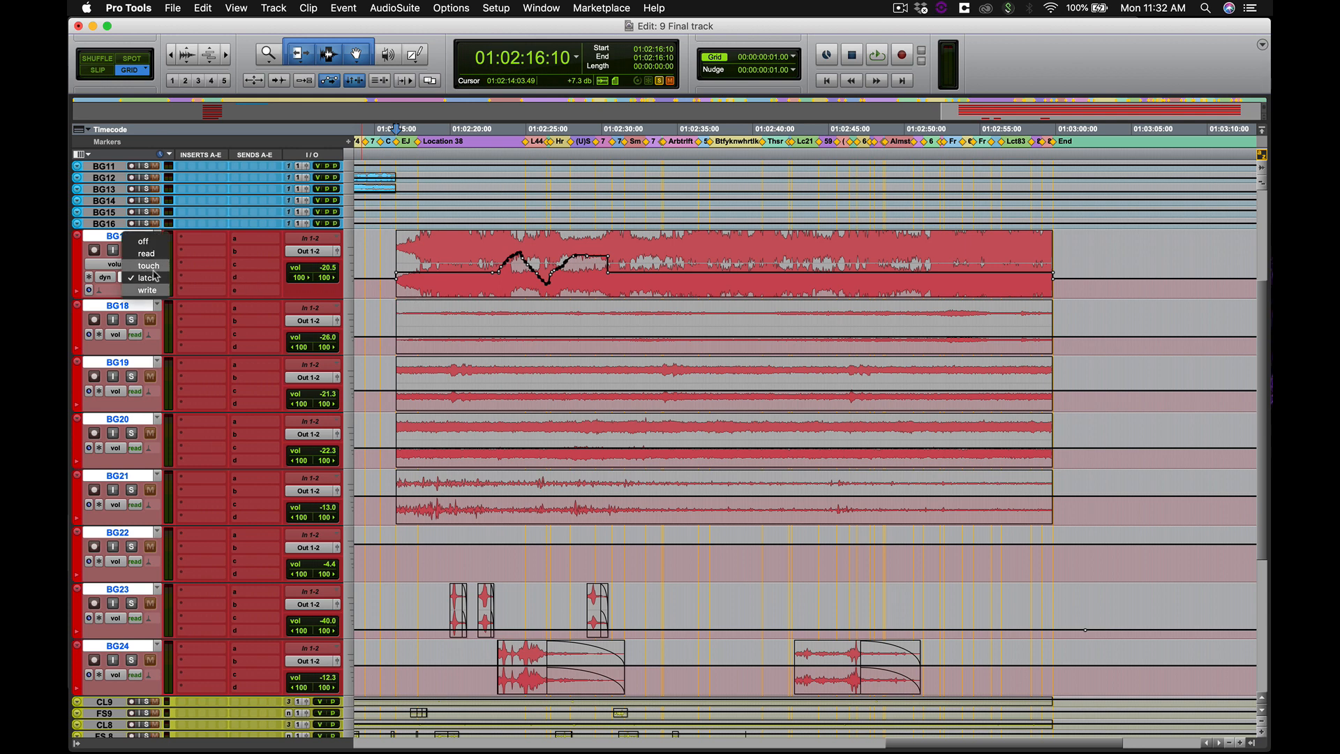
click(423, 321)
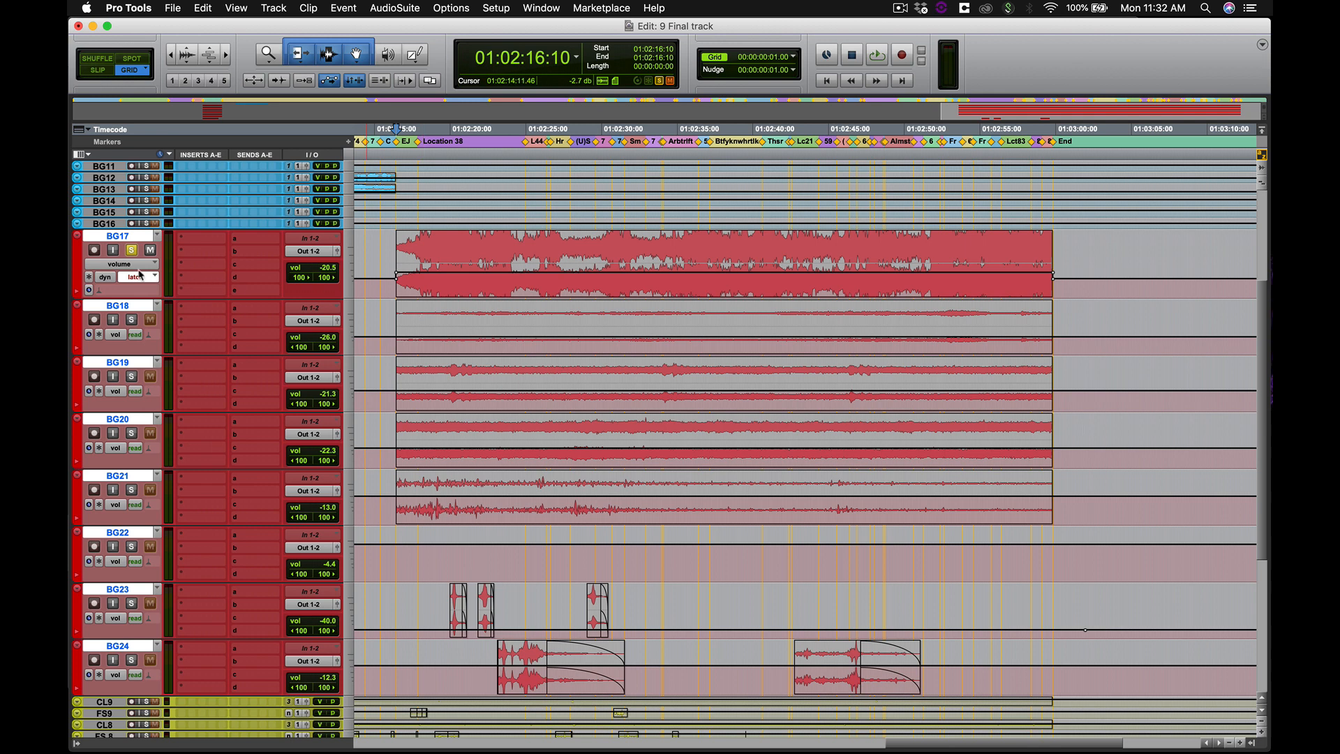
Set BG17's automation mode to touch and record volume moves during playback from 01:02:16:10, releasing the volume control before stopping.
click(136, 276)
click(139, 270)
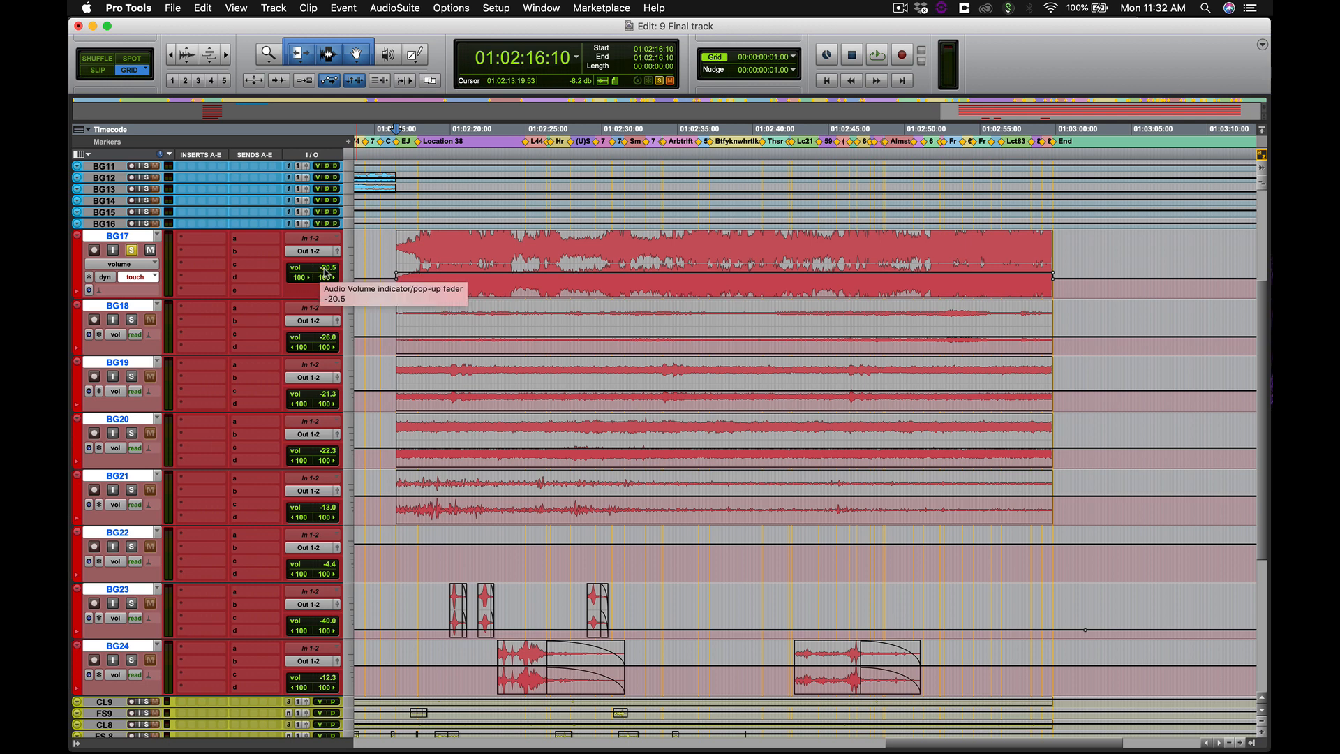
key(space)
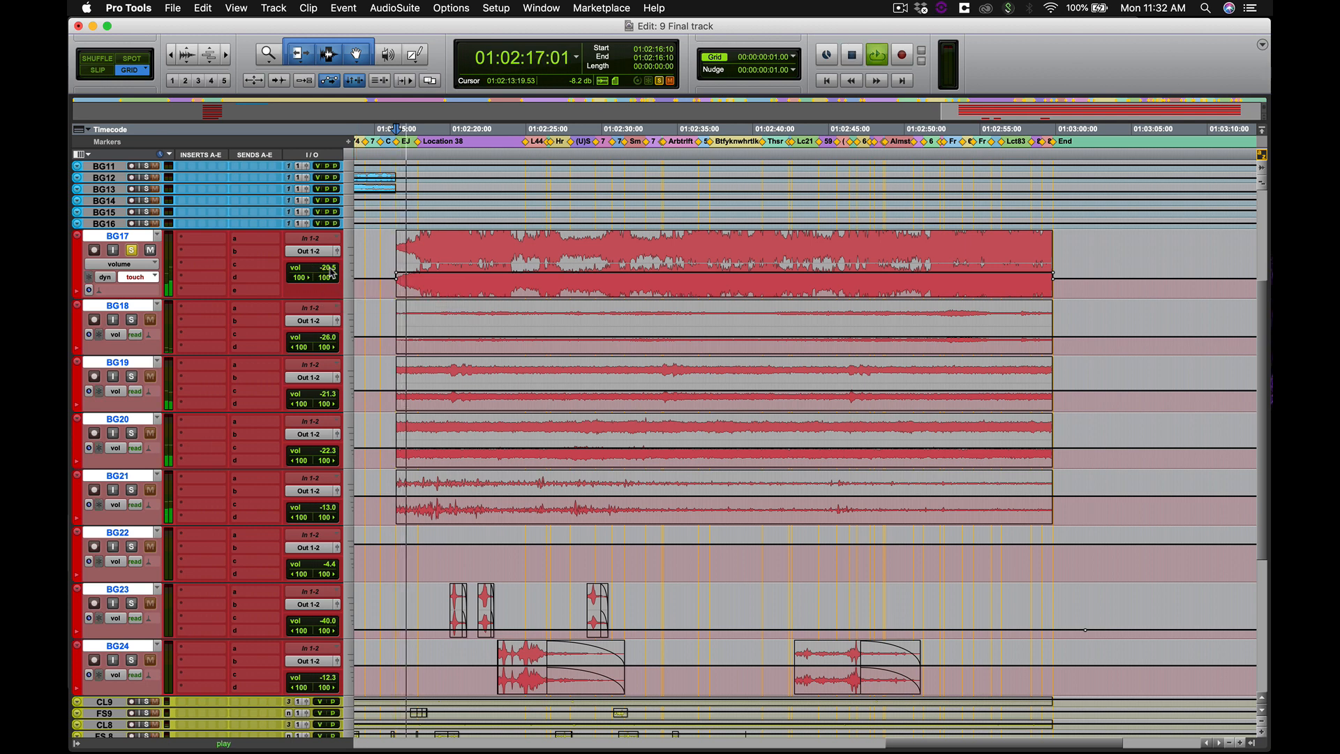
drag(330, 271, 340, 252)
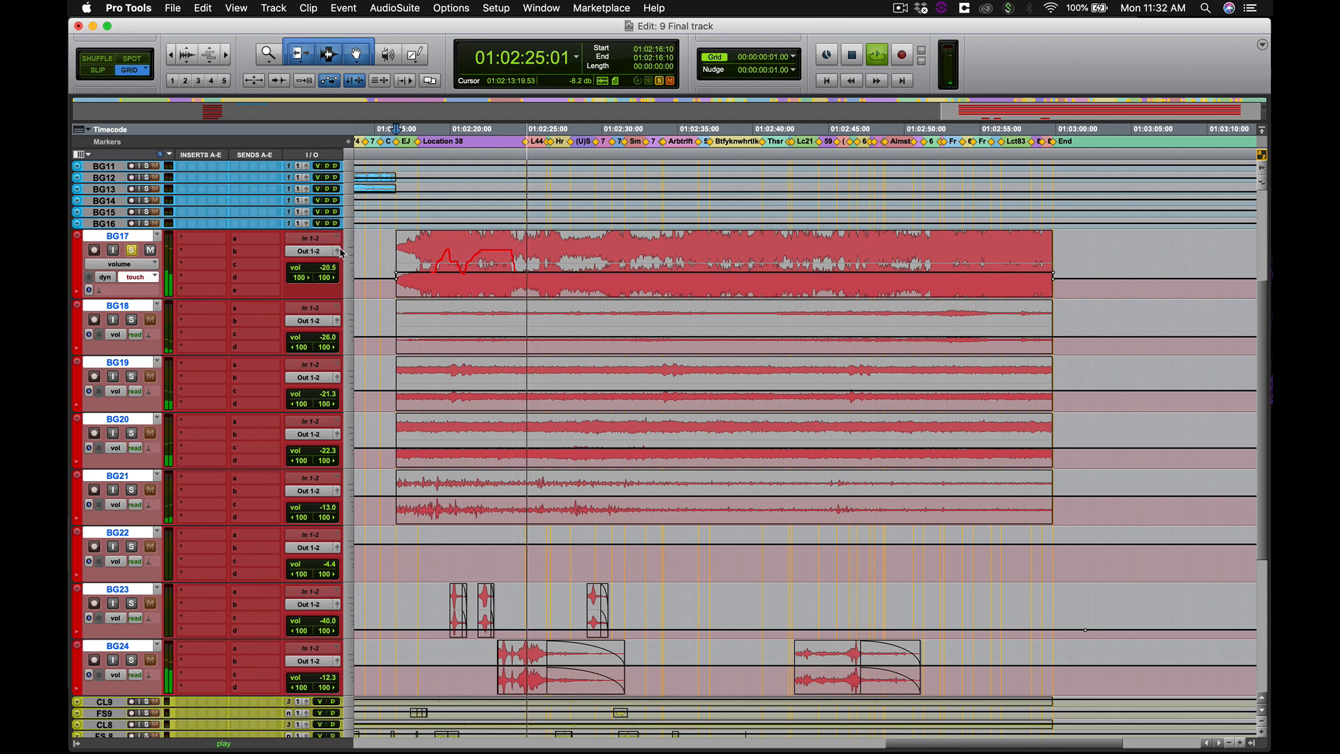
key(space)
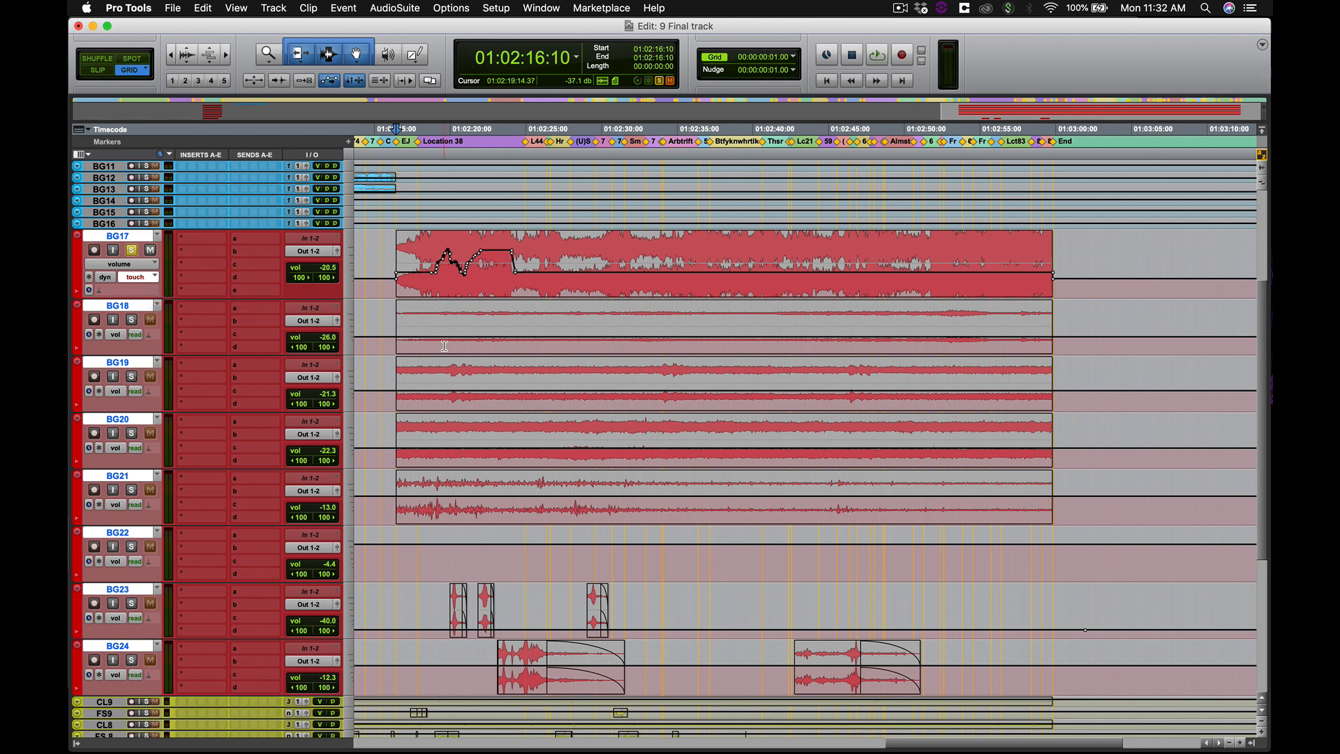
Switch BG17's automation mode to write and back to touch.
click(137, 278)
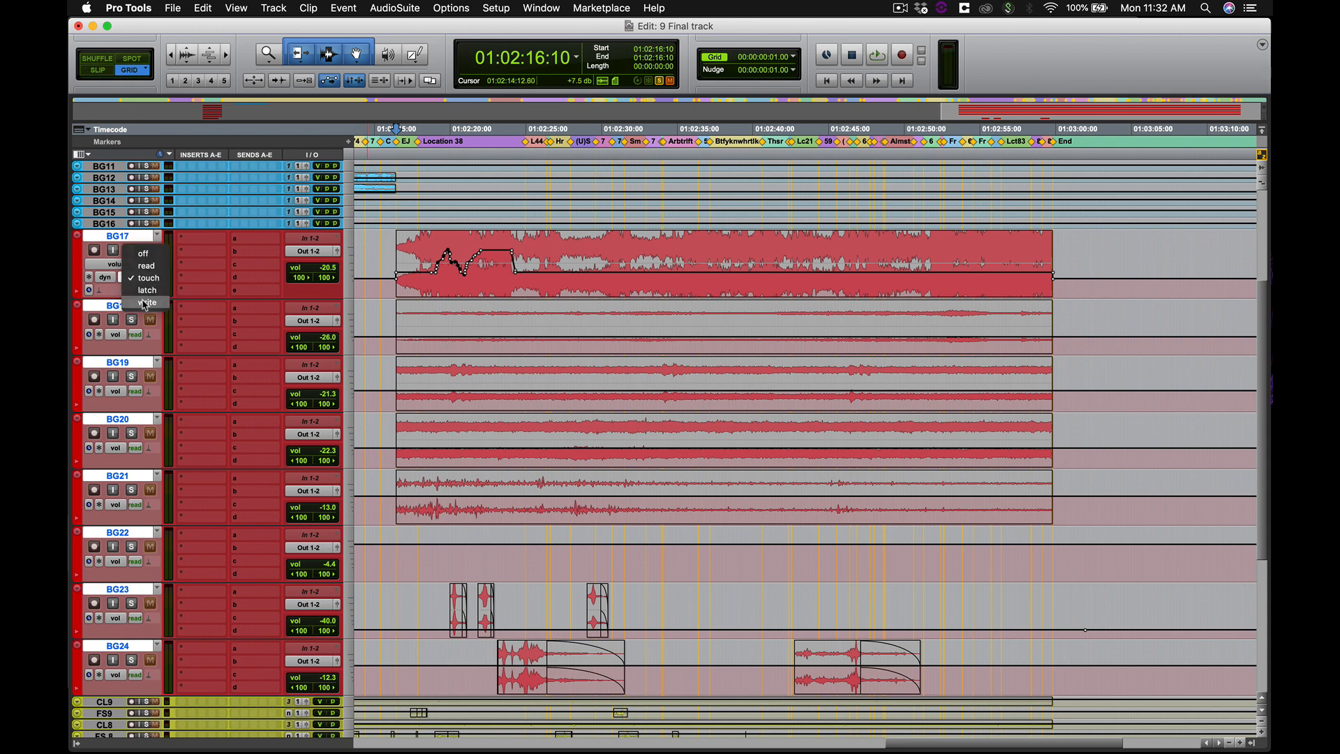
click(144, 303)
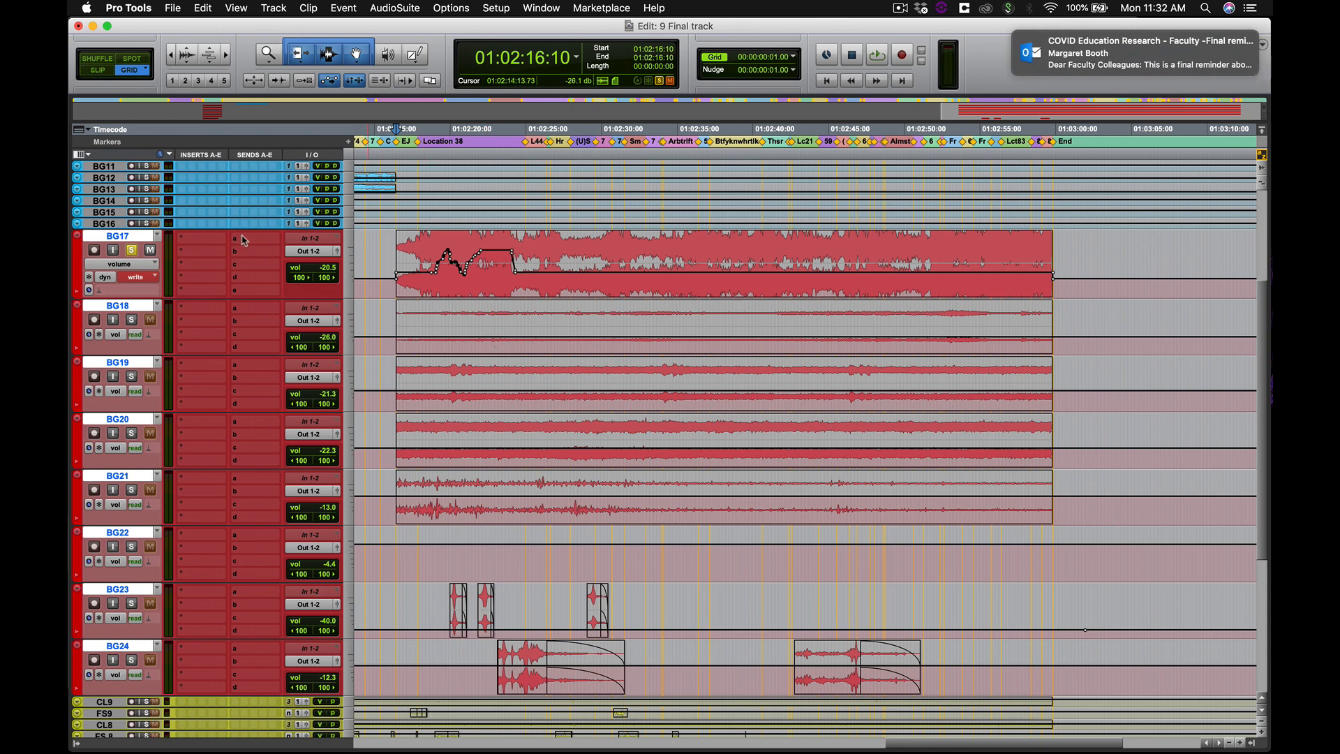
click(133, 279)
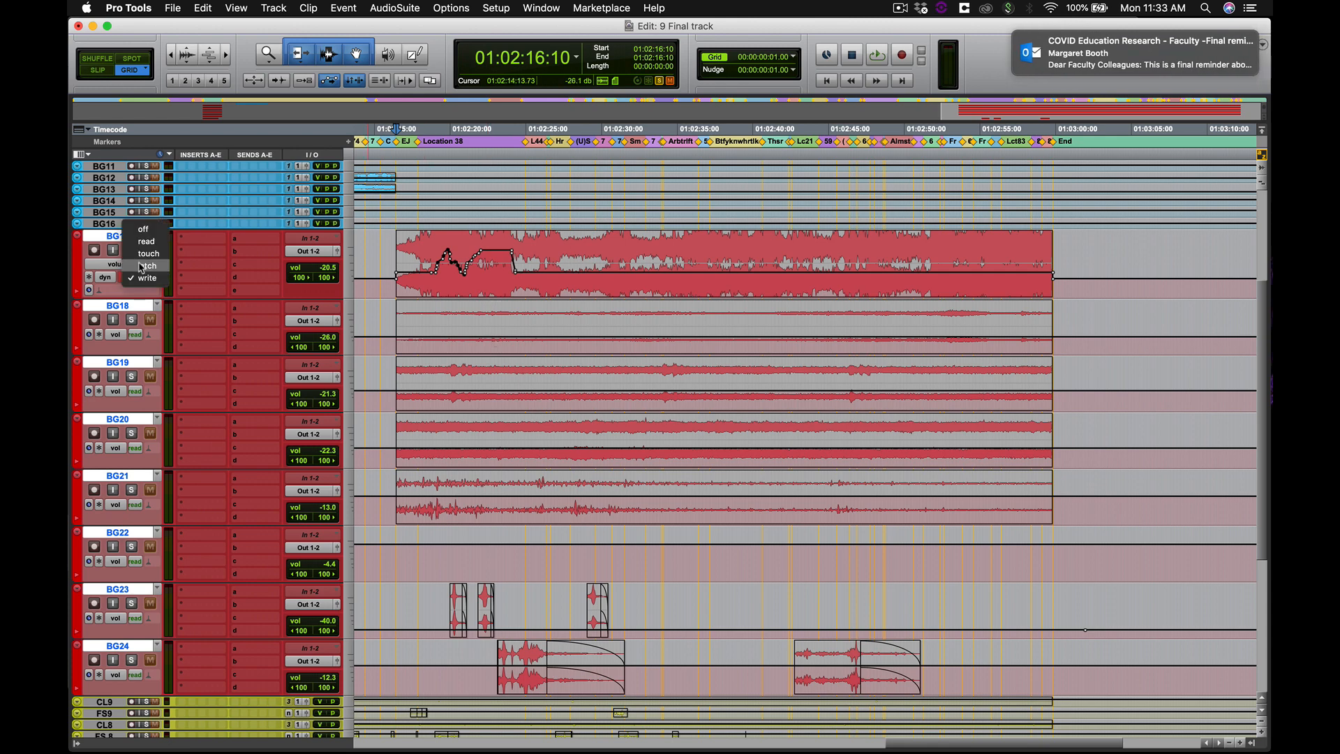
click(143, 256)
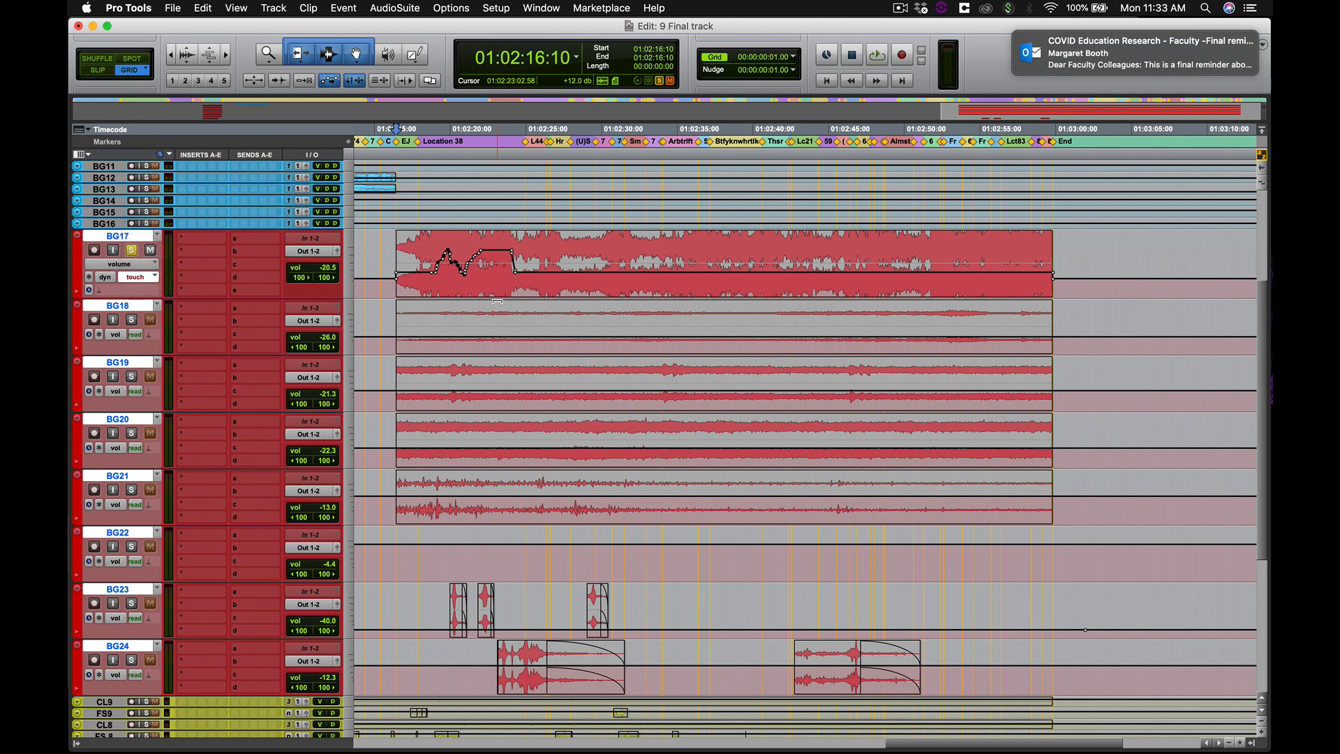
click(138, 279)
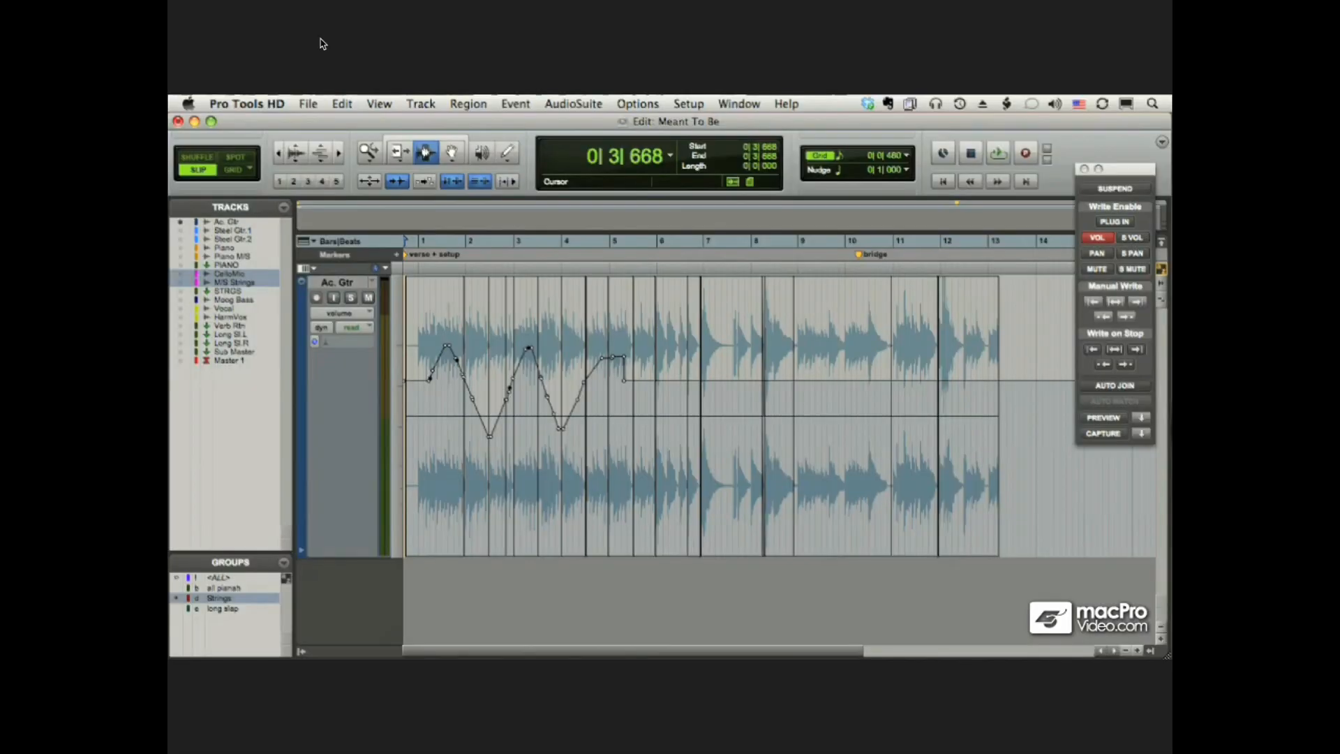
Examine the Ac. Gtr track's automation mode options in the Mix window, and return to the Edit window.
mouse_move(105, 113)
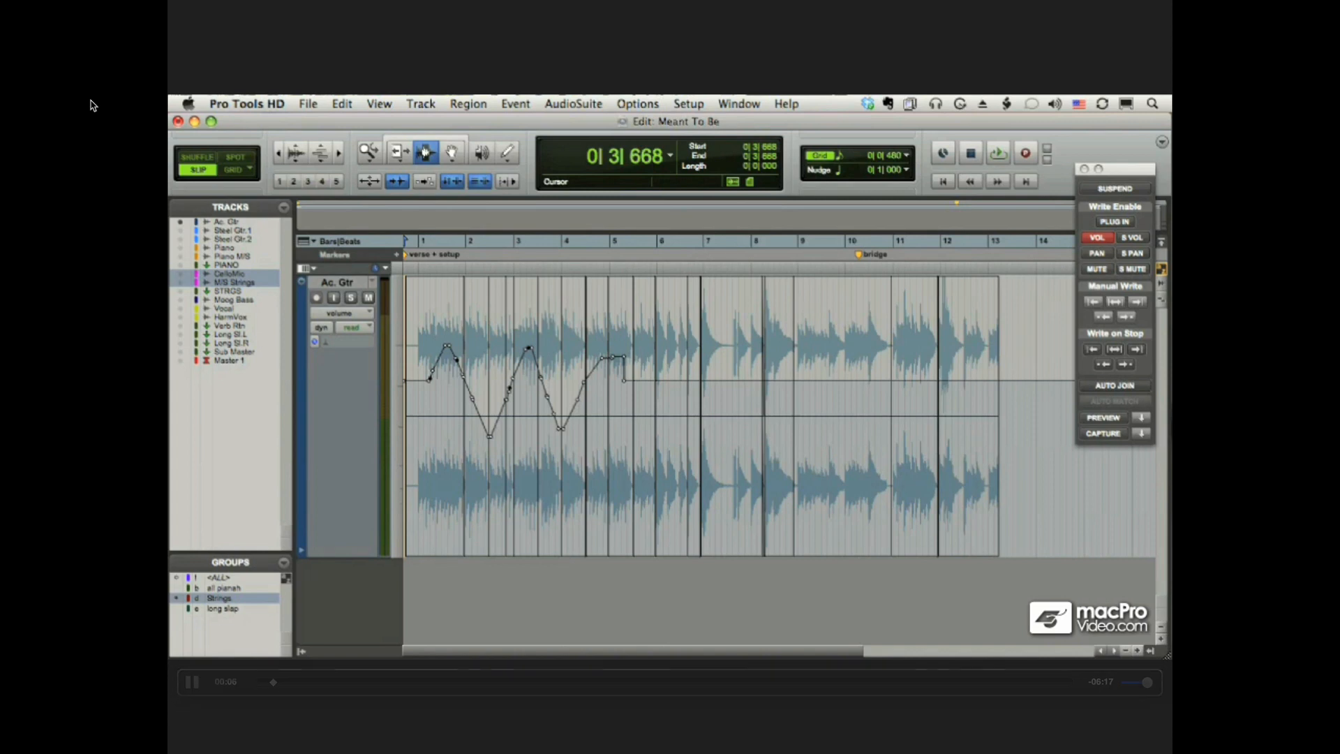
key(super+equal)
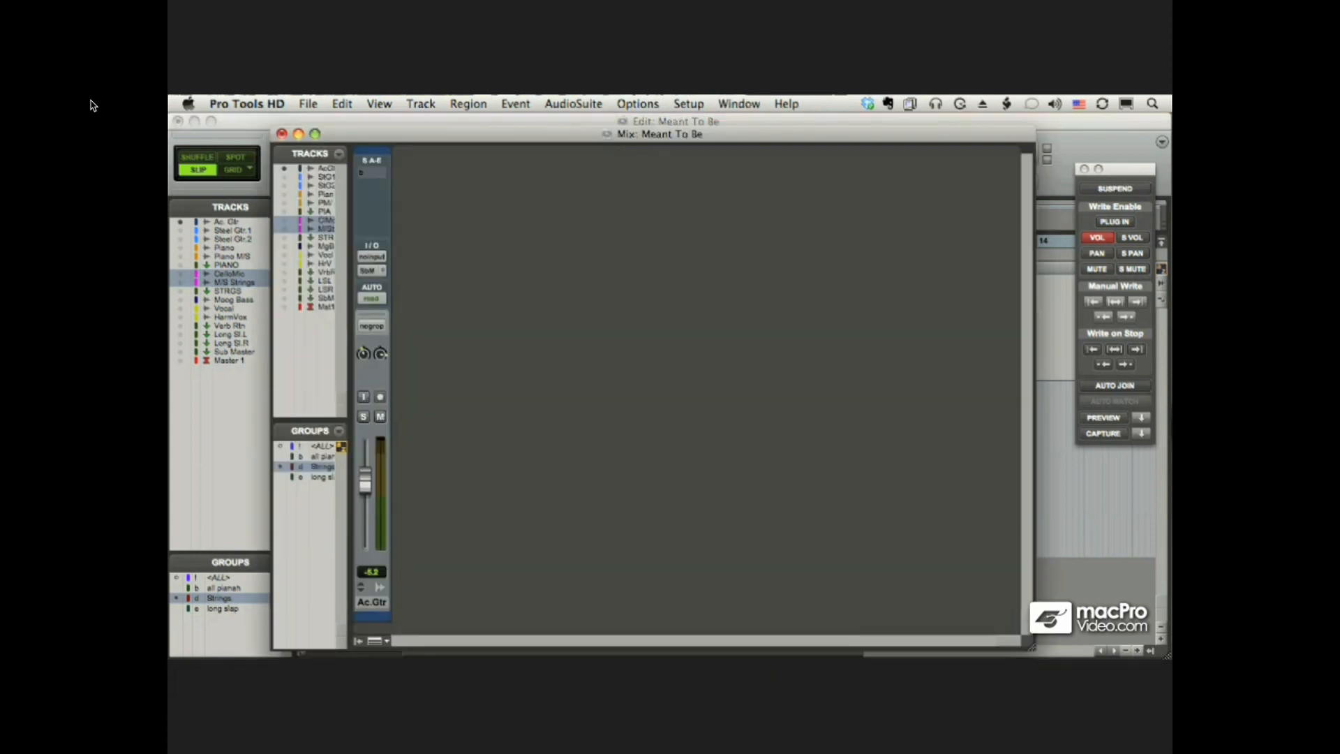
click(795, 235)
click(371, 298)
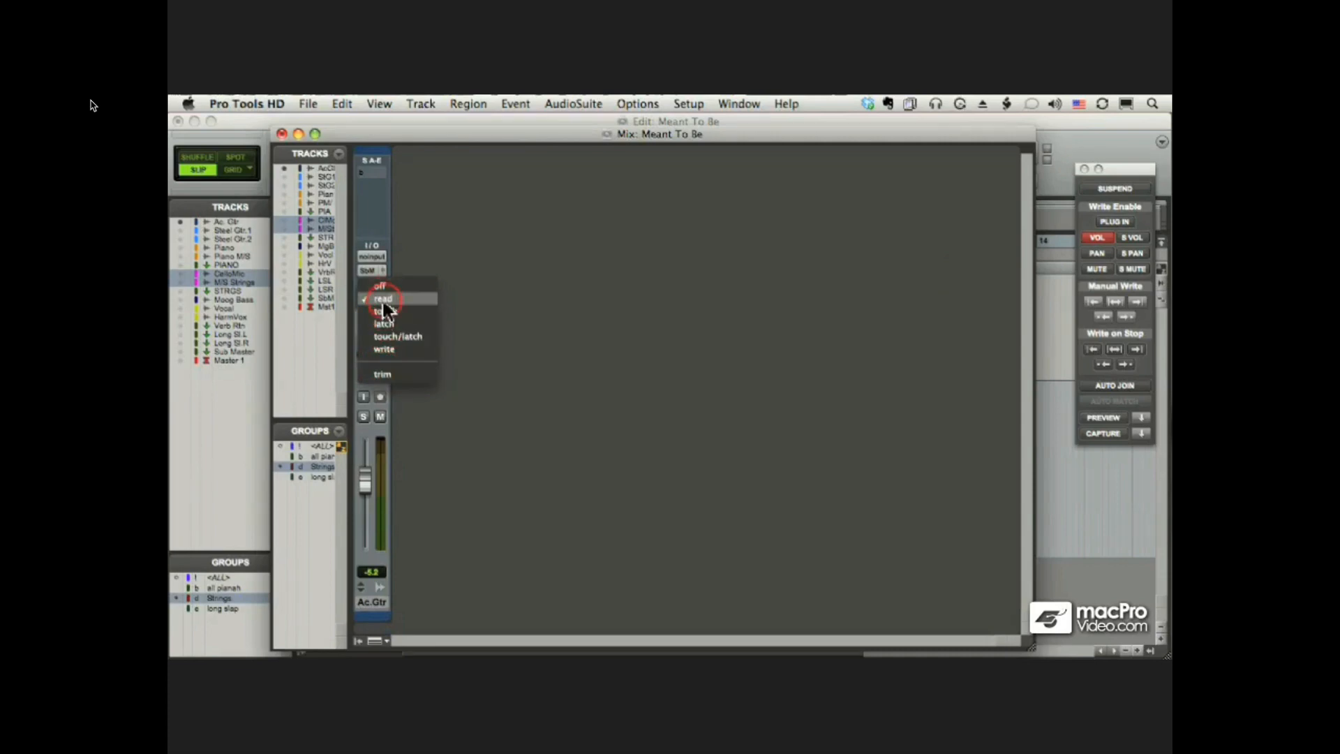
click(480, 267)
key(super+equal)
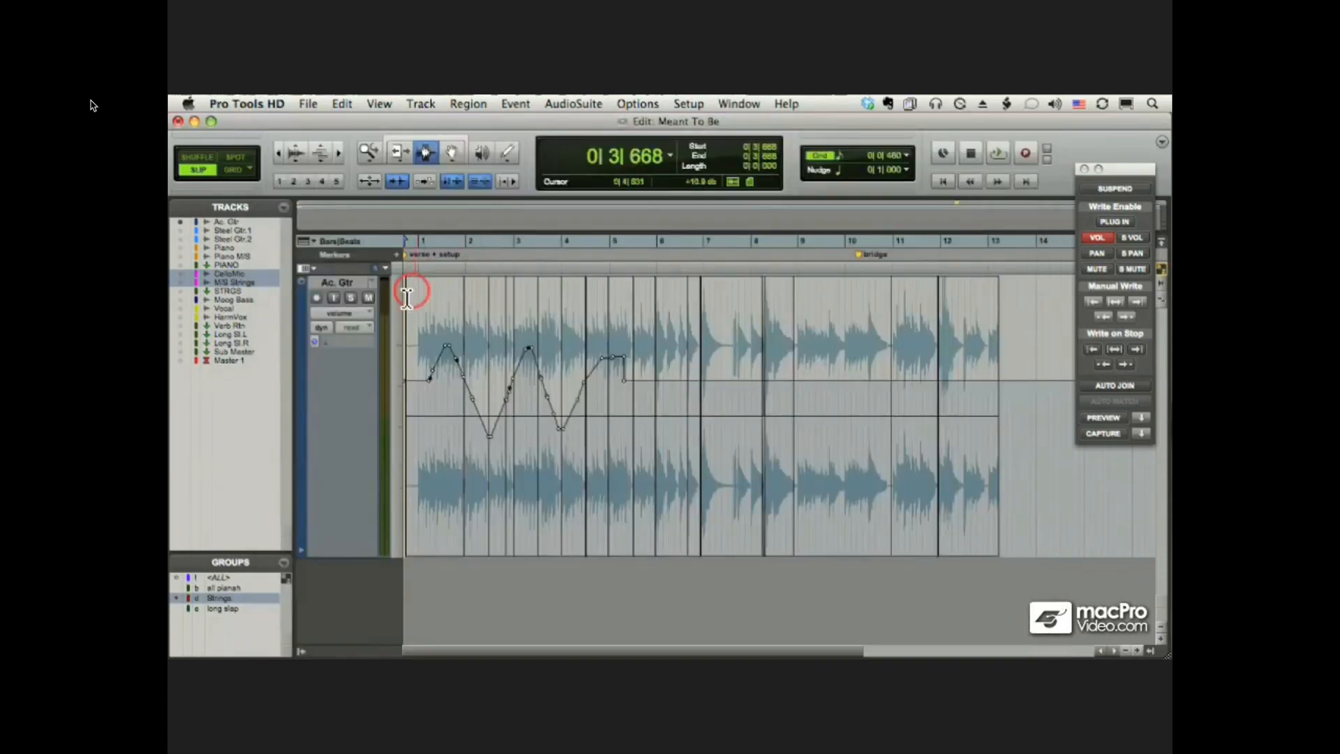
Set the Ac. Gtr track's automation mode to write in the Edit window.
click(359, 327)
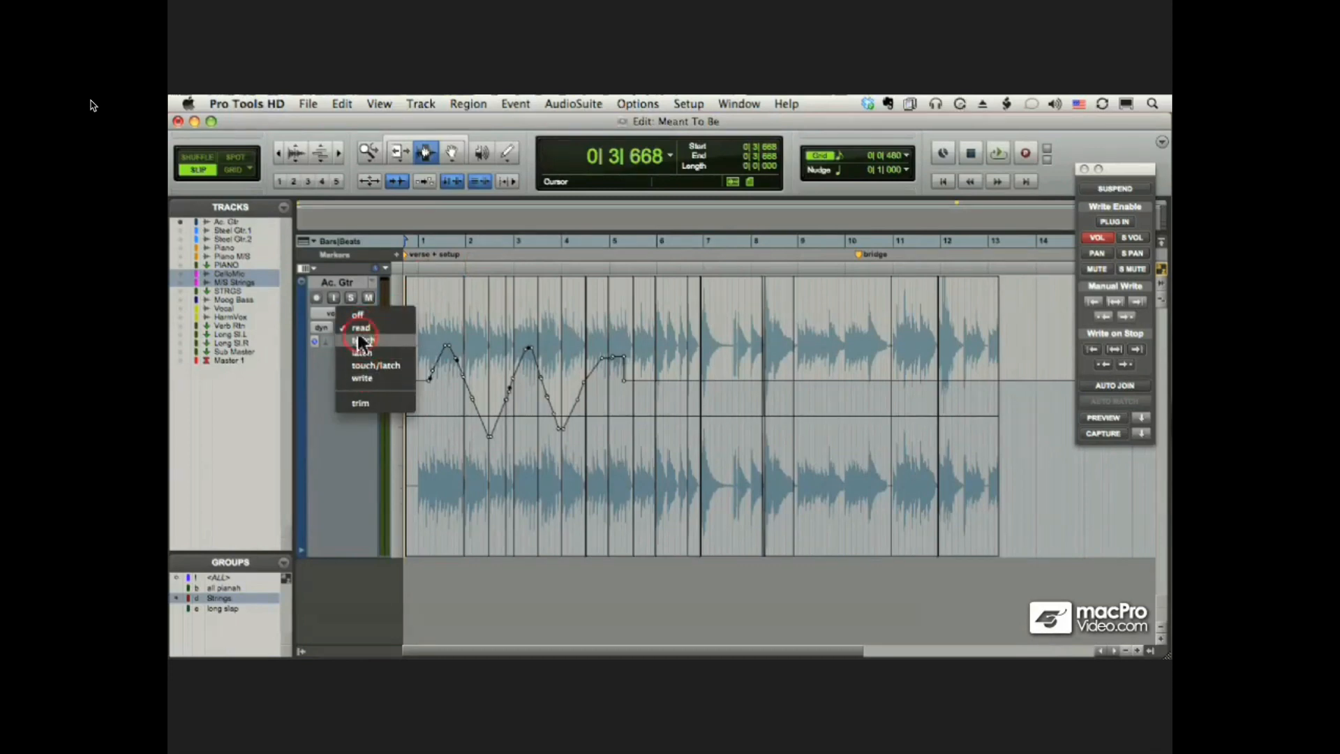
click(320, 320)
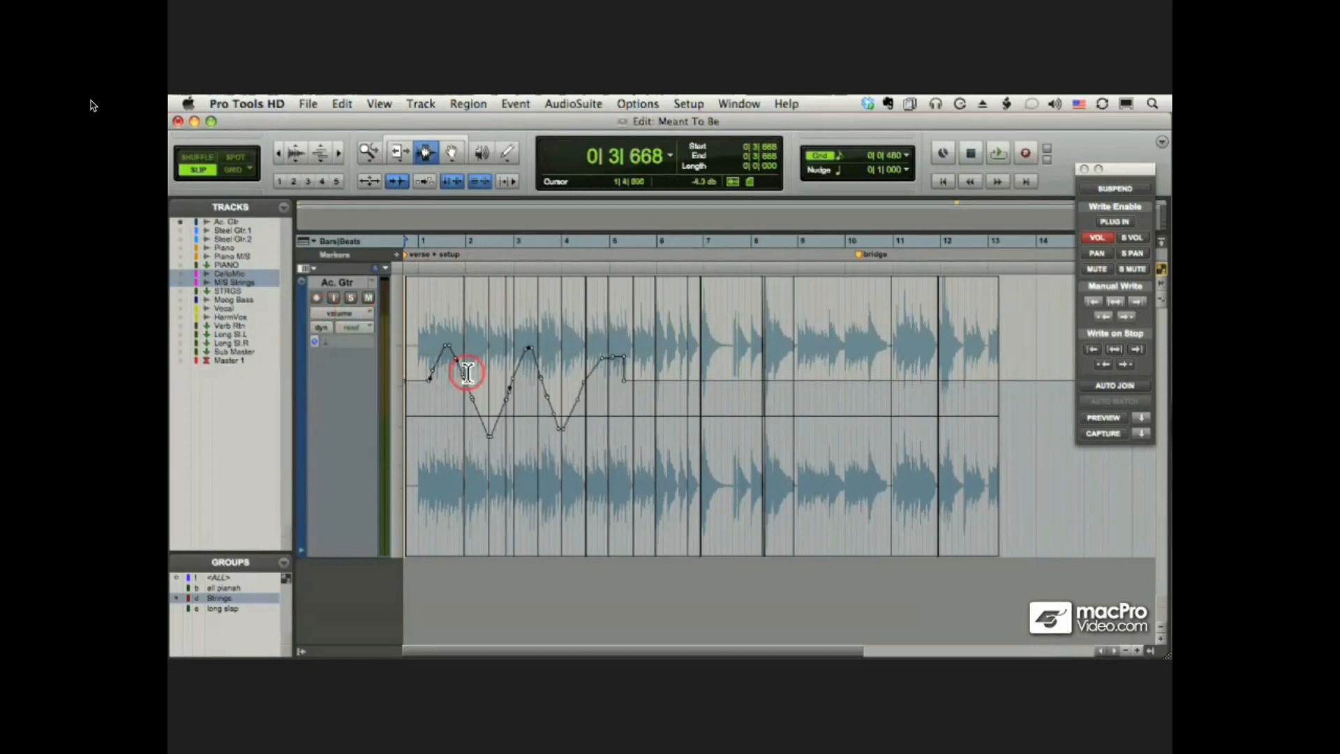
click(356, 327)
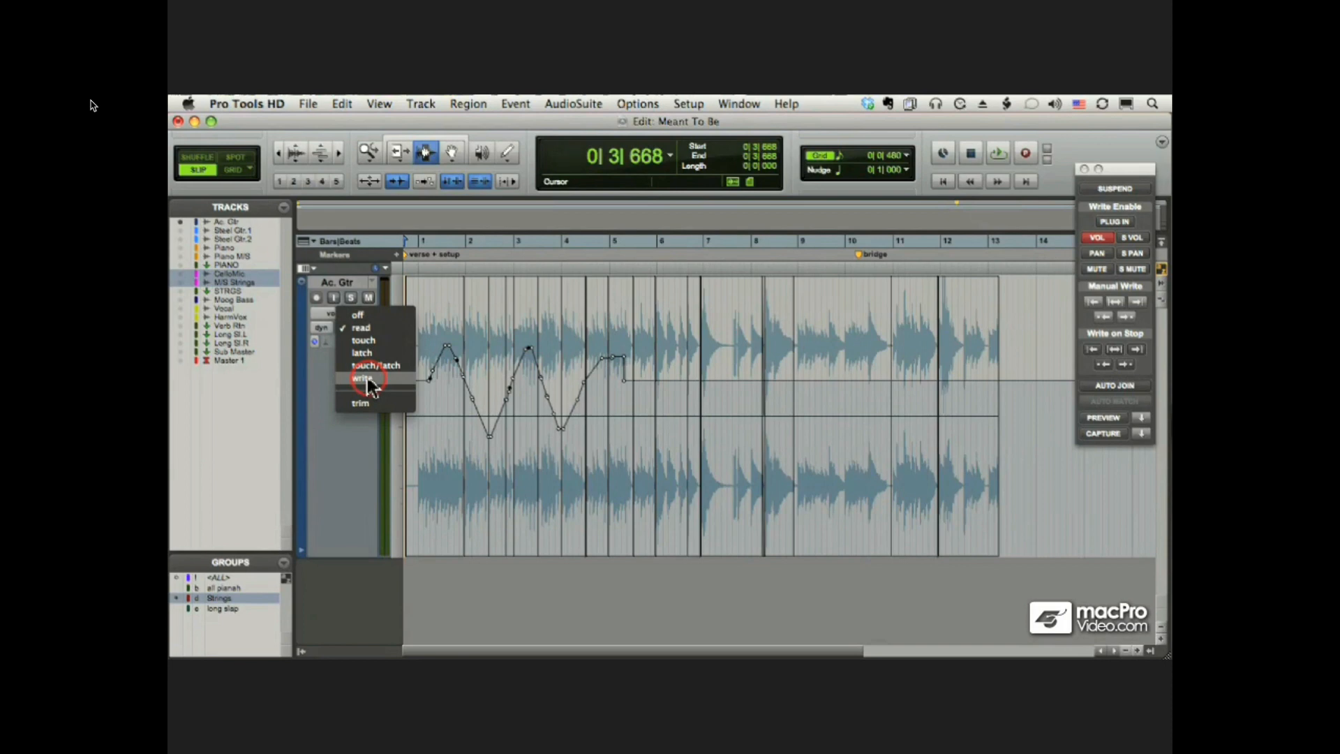
click(365, 379)
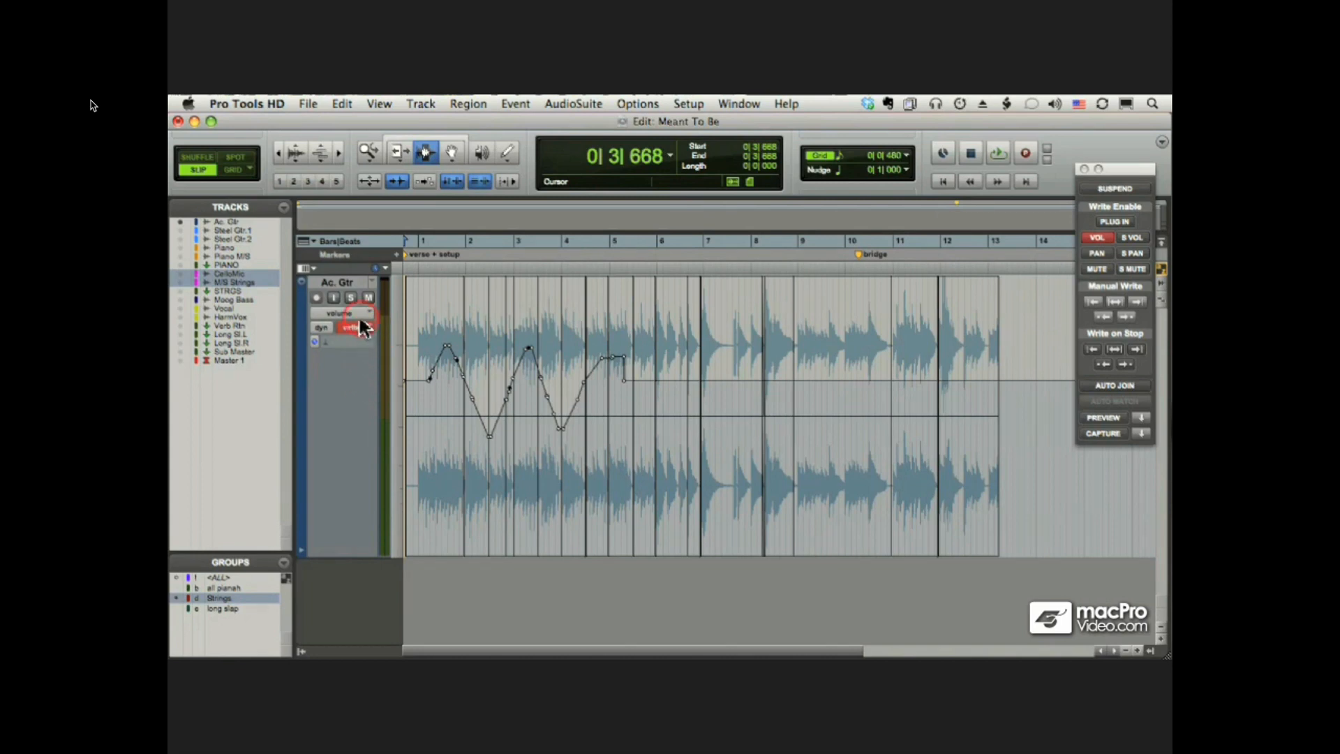
click(1100, 239)
Open the Ac. Gtr track's output window from the Mix window, return to the Edit window and reposition it over the track list.
key(super+equal)
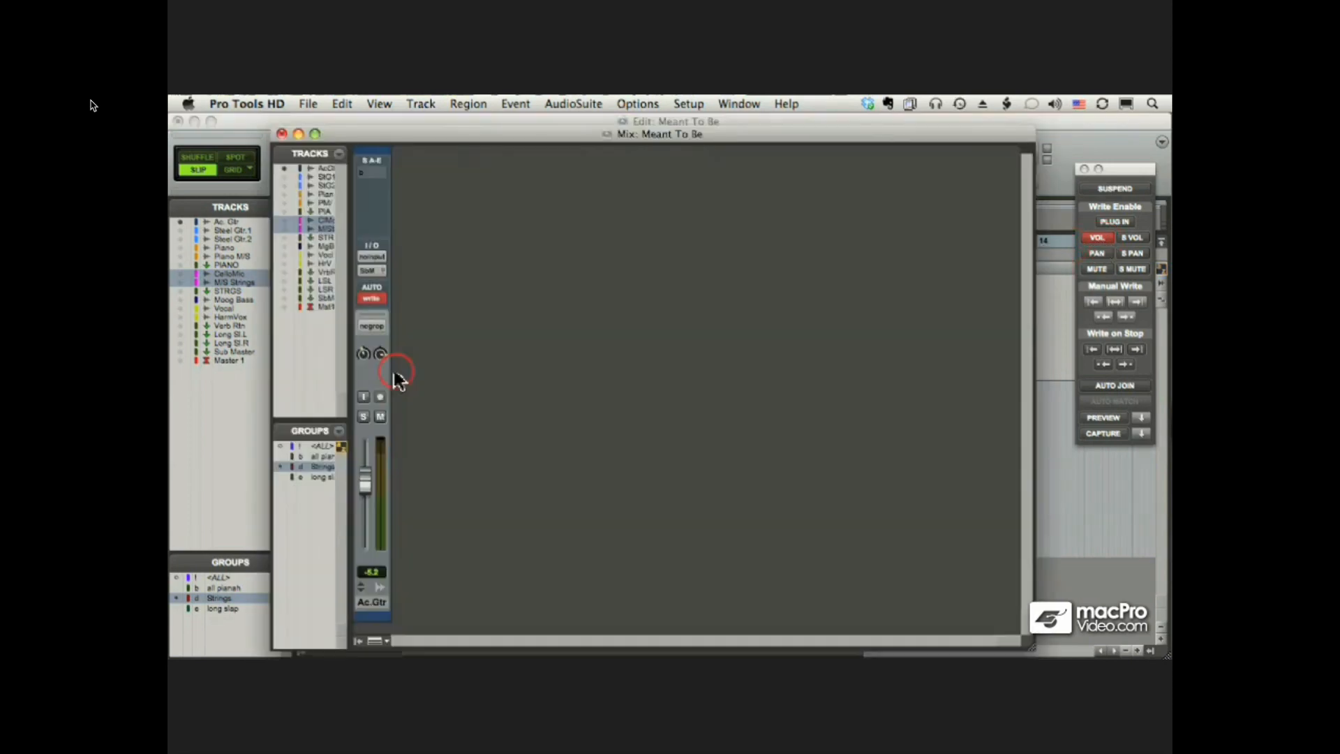
click(382, 270)
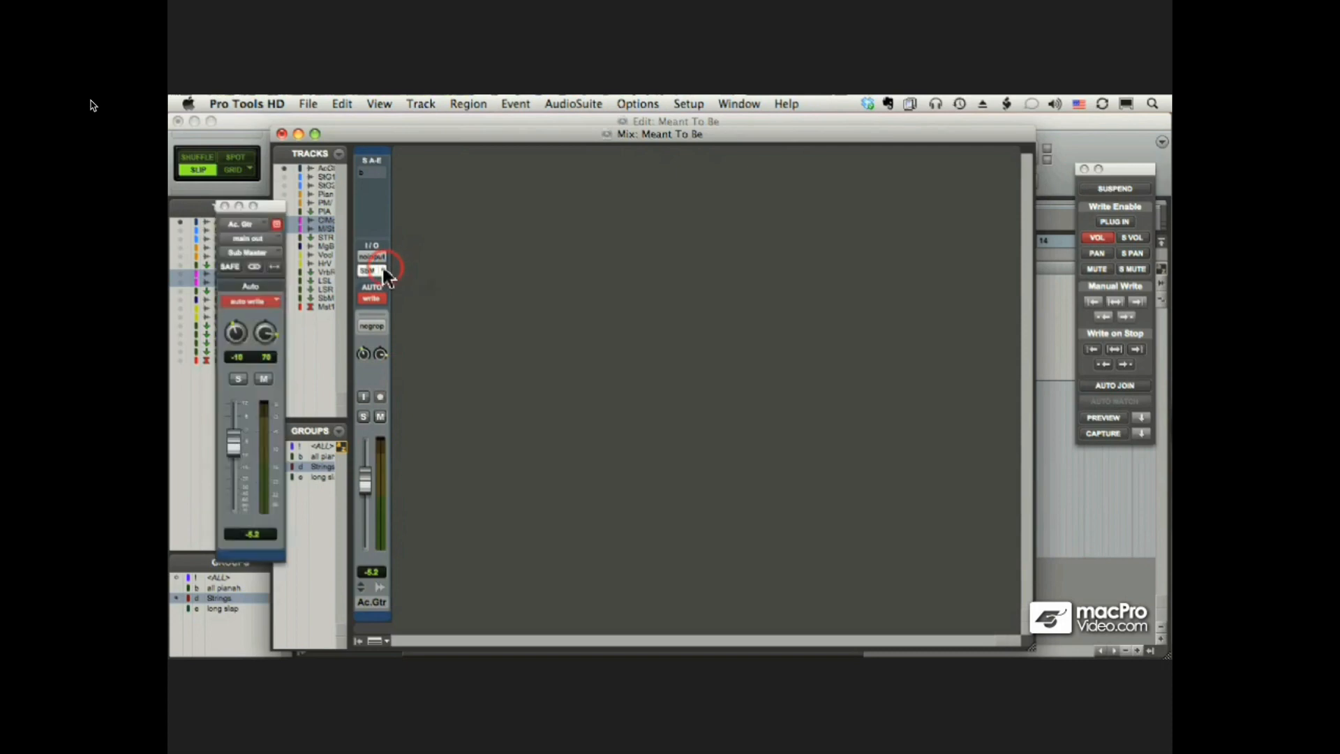
key(super+equal)
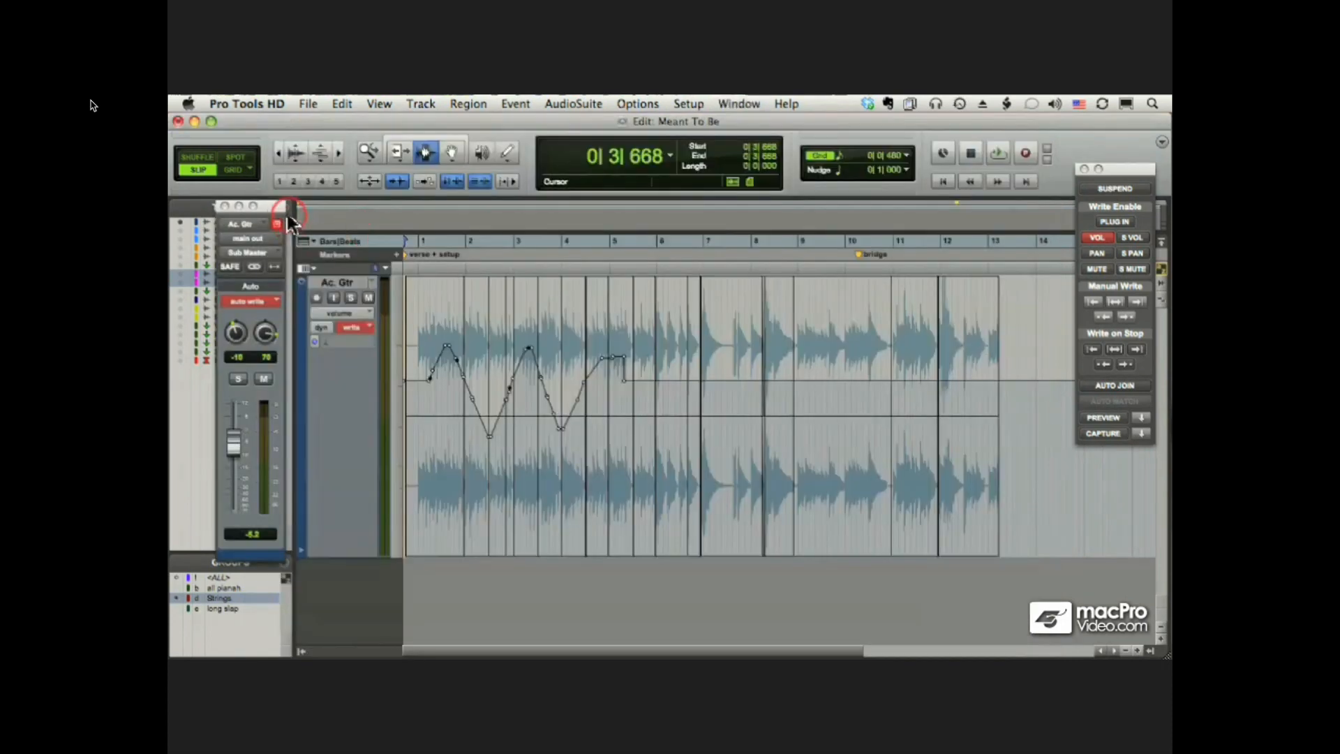
drag(278, 209, 259, 202)
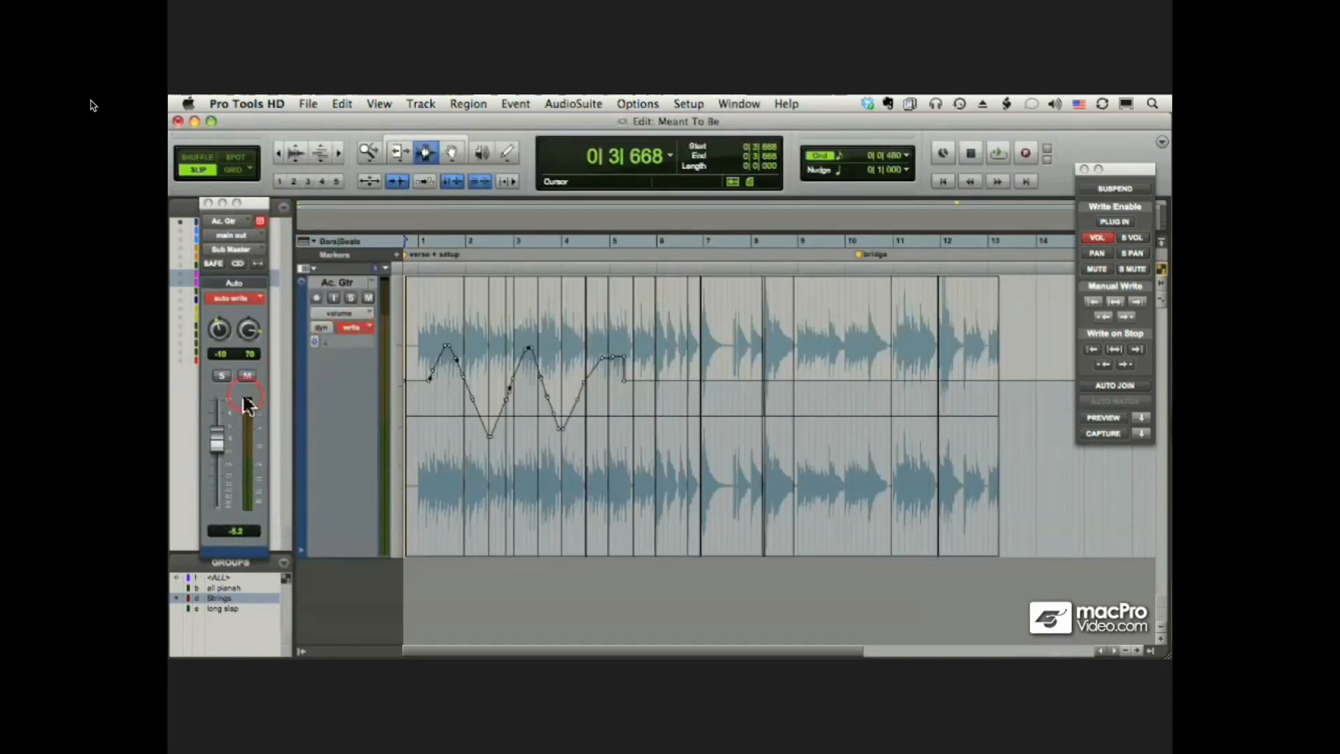
Record rapid up-and-down volume fader moves on Ac. Gtr in write mode during playback from 0|3|668, and stop playback.
key(space)
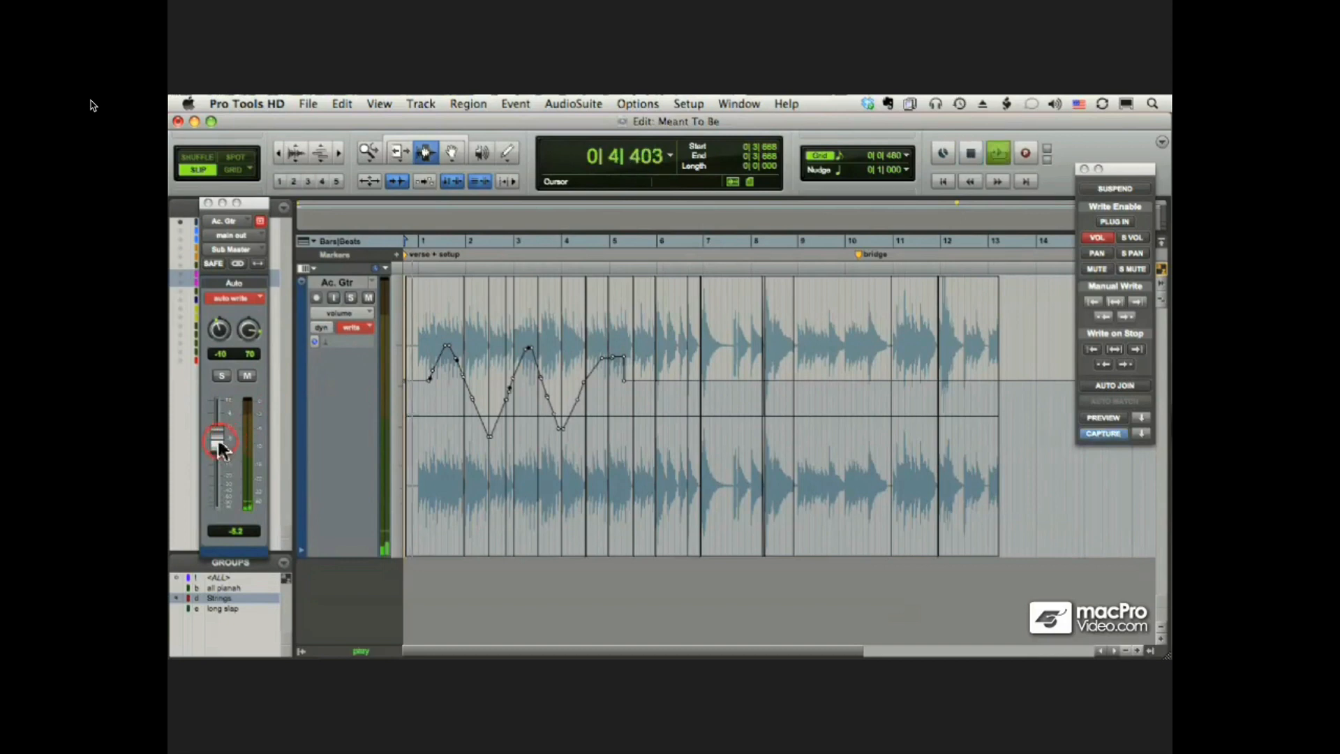
mouse_move(217, 443)
mouse_down()
mouse_move(218, 401)
mouse_move(217, 487)
mouse_move(218, 413)
mouse_move(221, 477)
mouse_move(218, 432)
mouse_move(218, 464)
mouse_up()
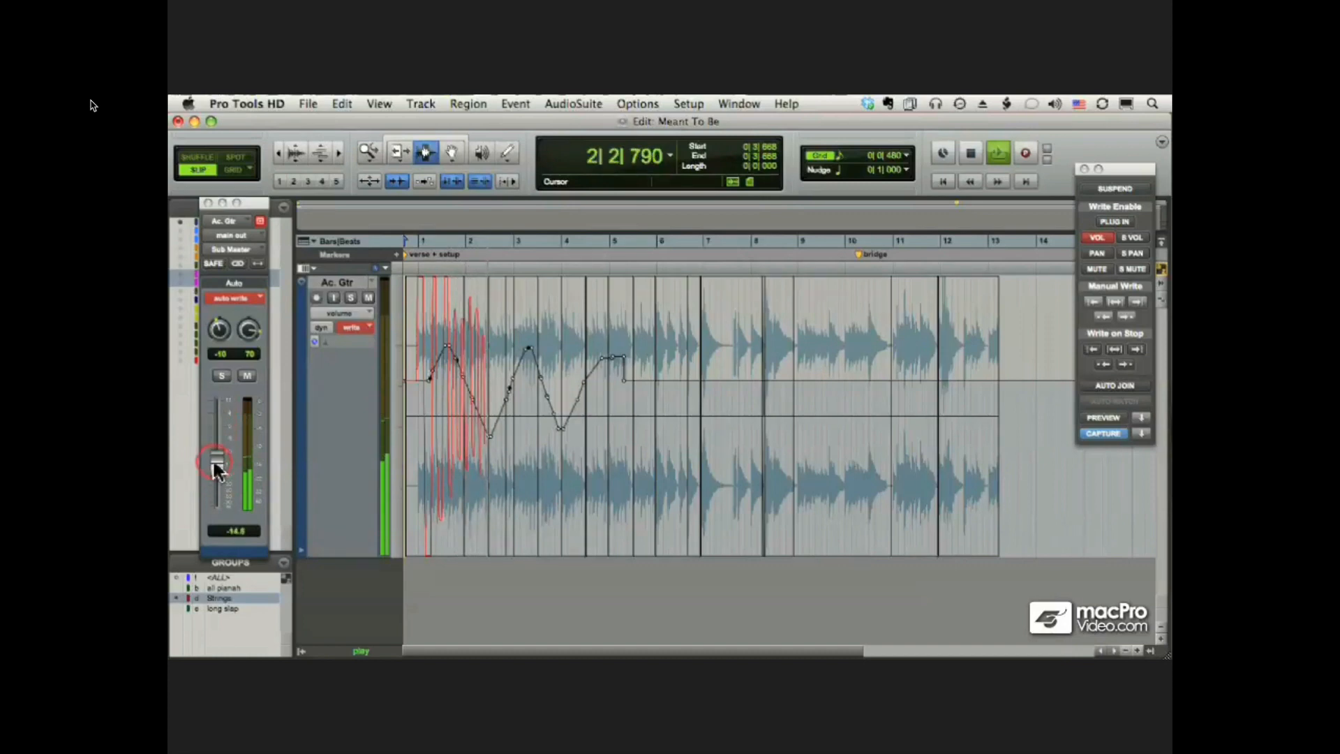
key(space)
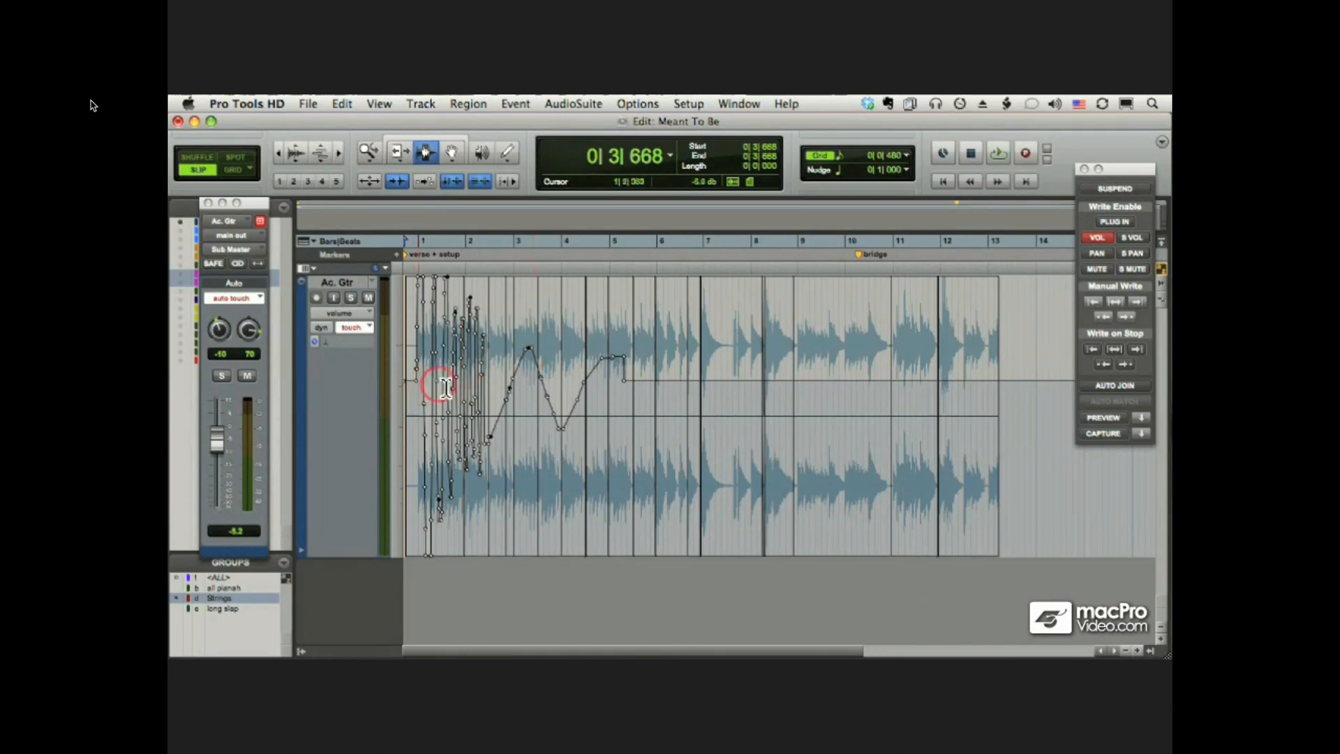
Undo the write-mode volume automation pass on the Ac. Gtr track.
click(343, 105)
click(408, 123)
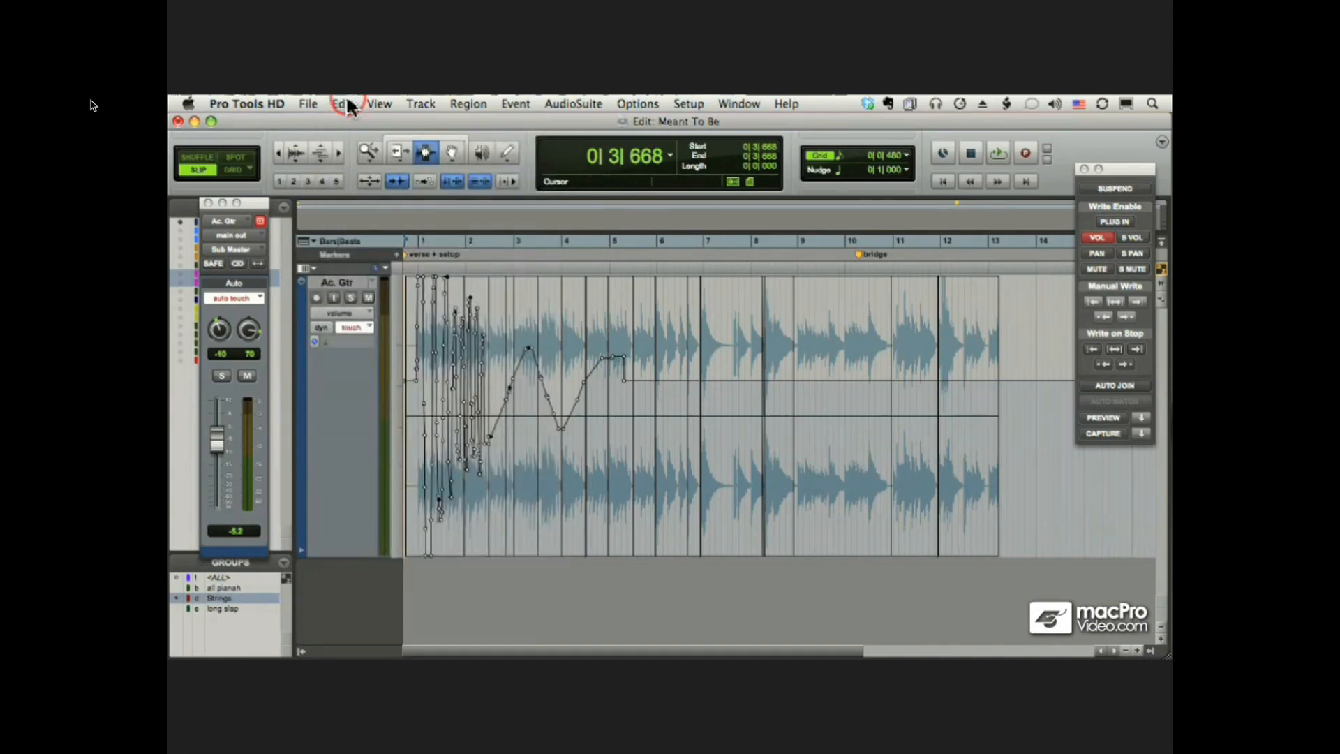
click(476, 440)
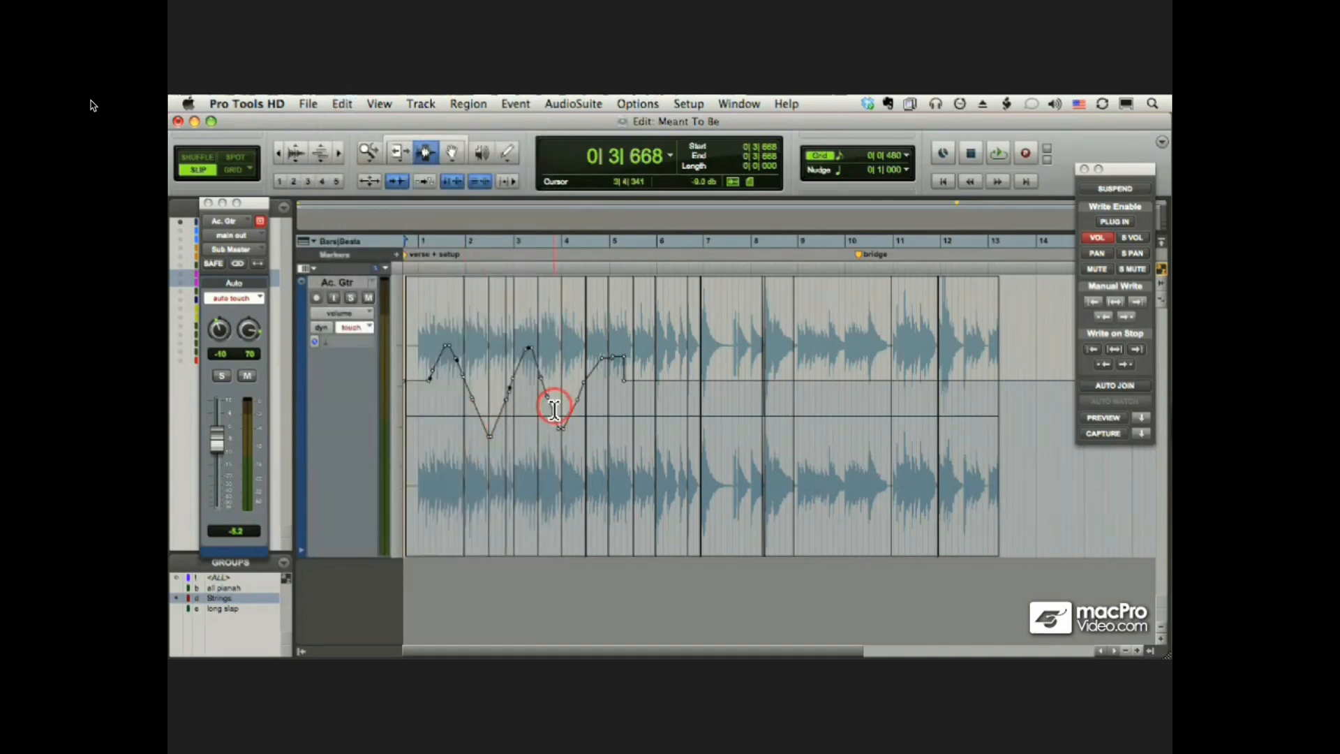
Record volume moves on Ac. Gtr in touch mode, releasing the fader between moves during playback, and undo the pass.
click(238, 299)
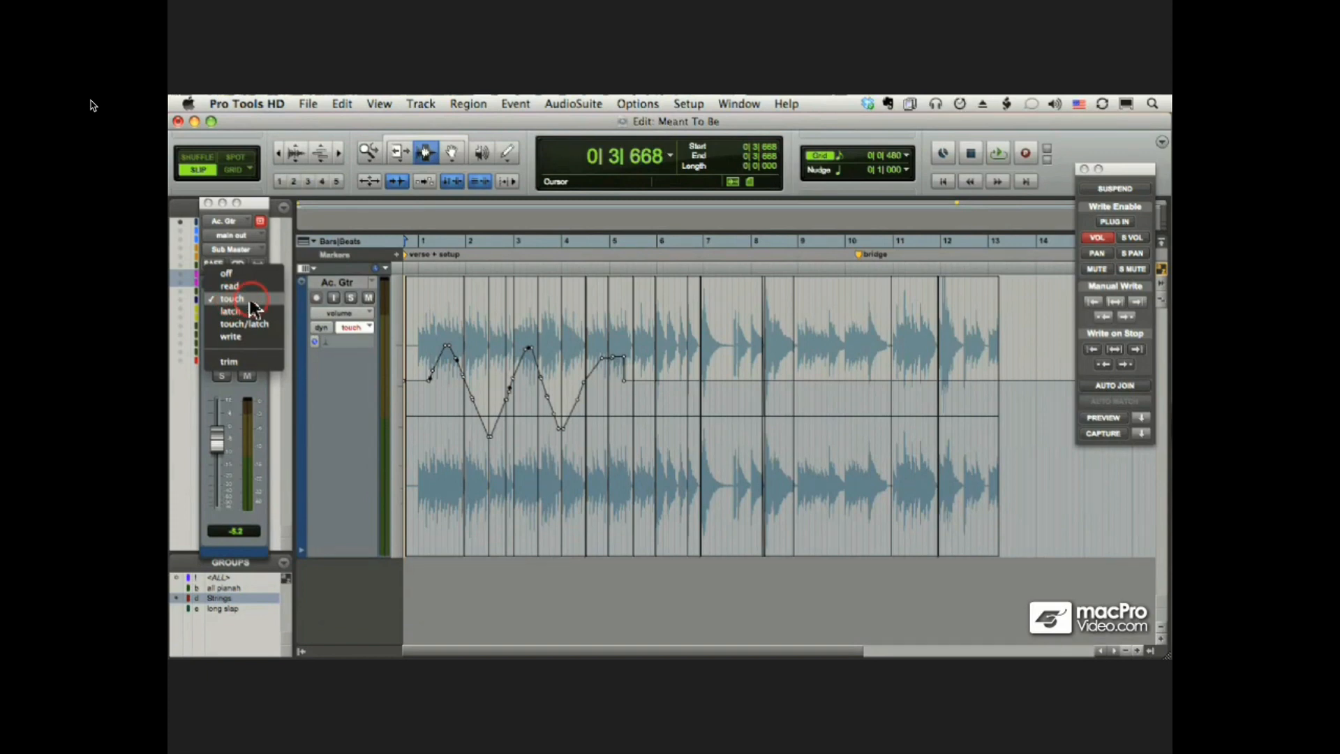
click(238, 299)
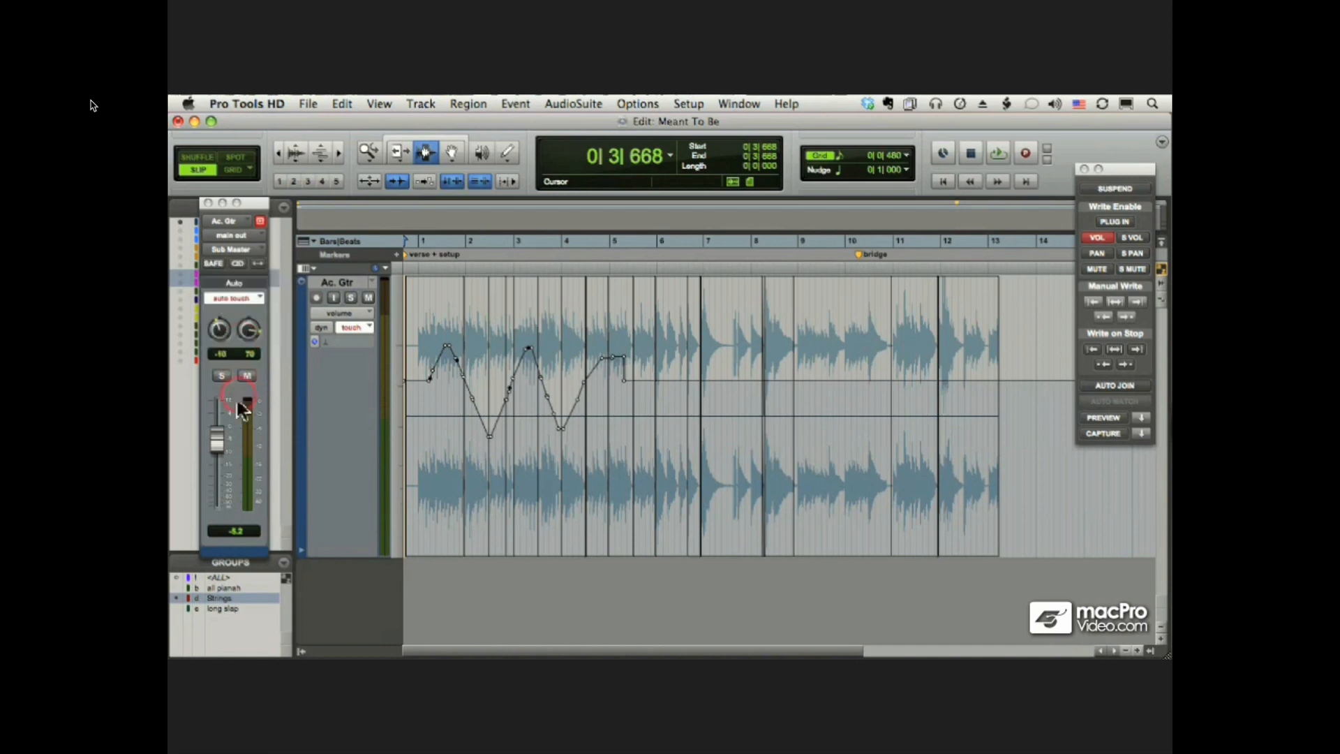
click(216, 438)
key(space)
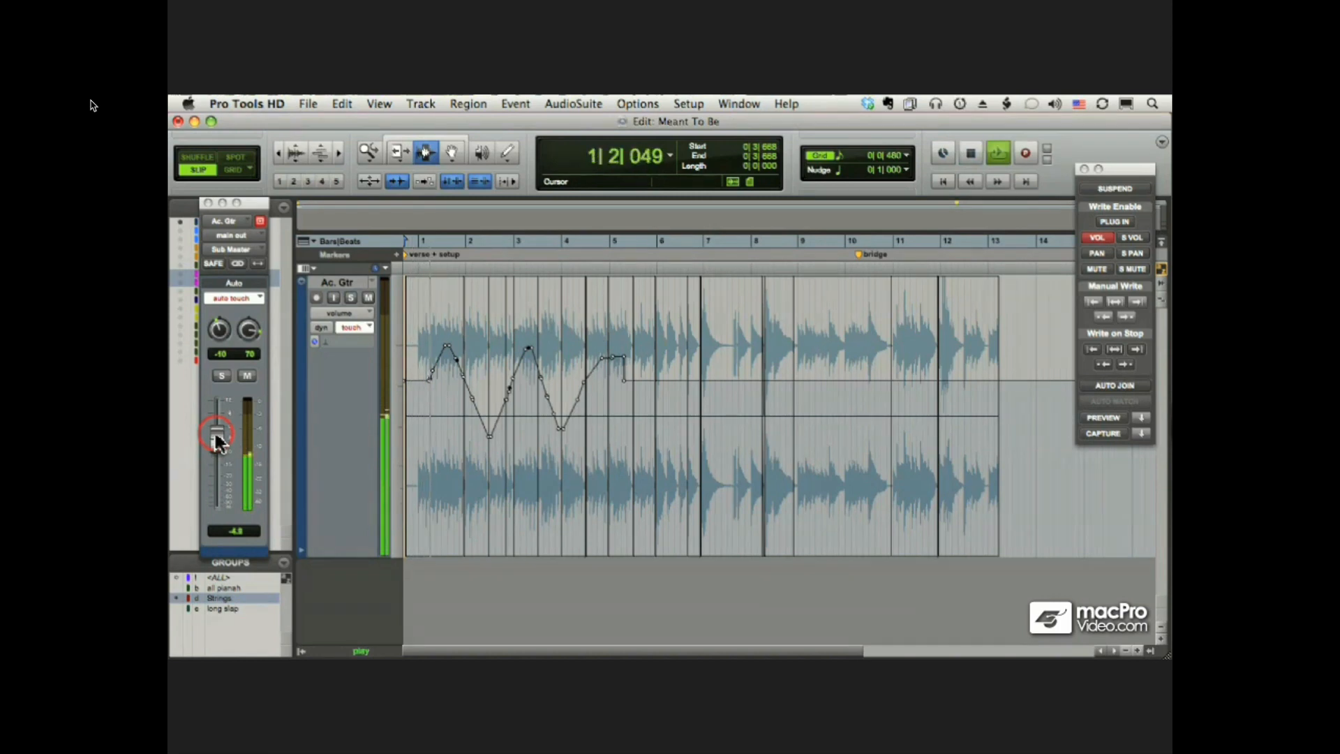
drag(217, 435, 218, 469)
drag(216, 464, 217, 465)
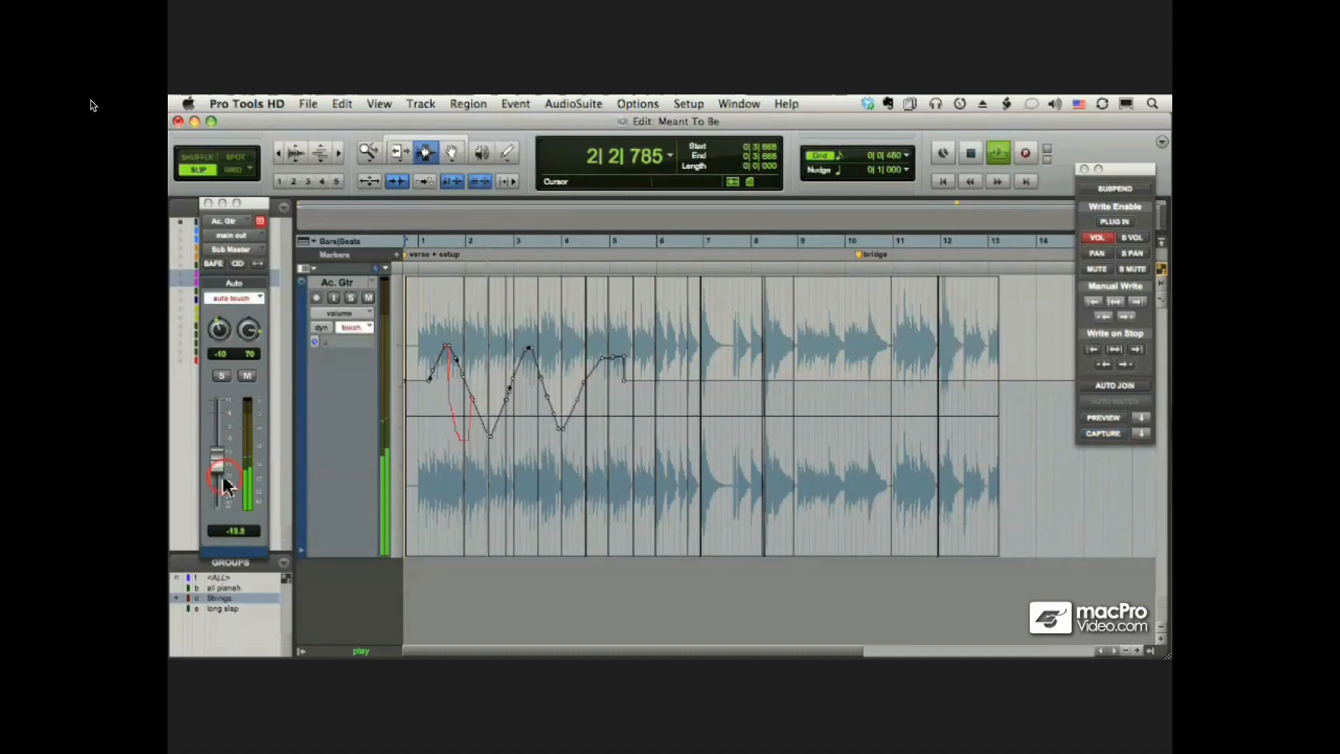
drag(216, 457, 218, 405)
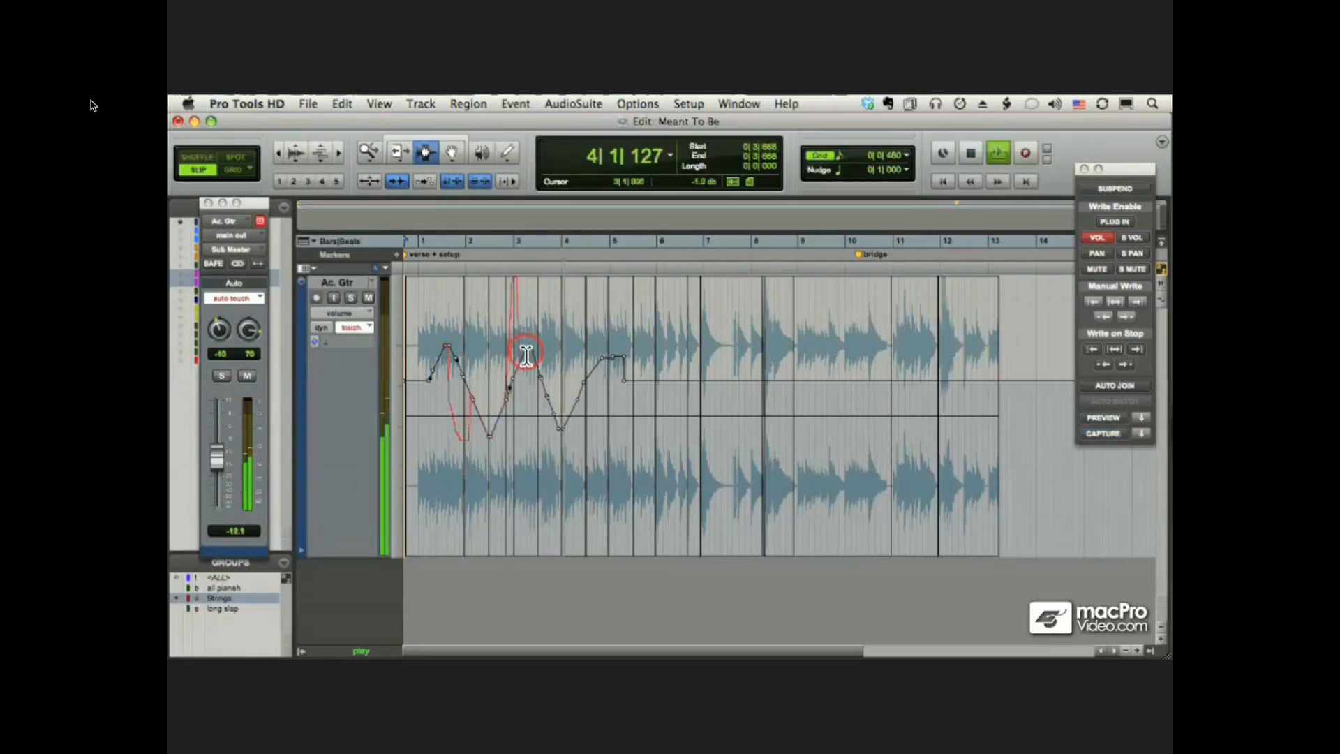
key(space)
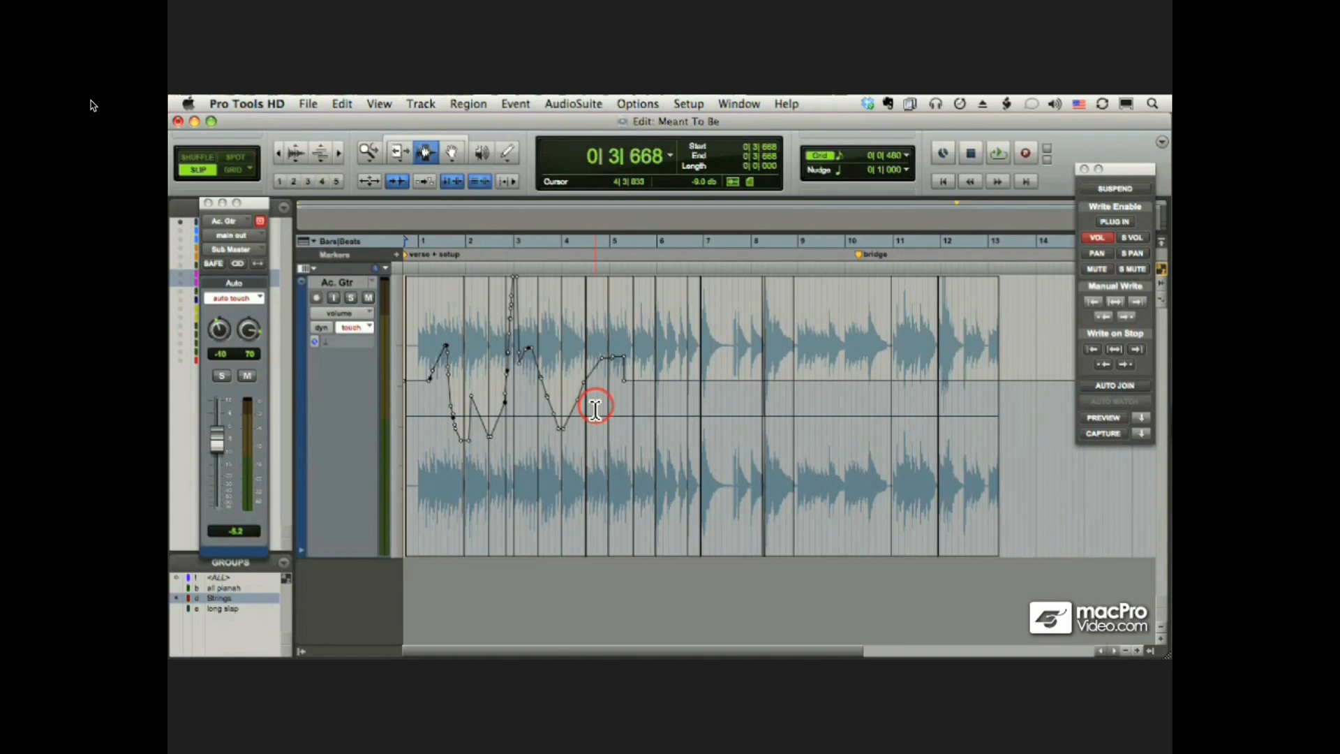
key(super+z)
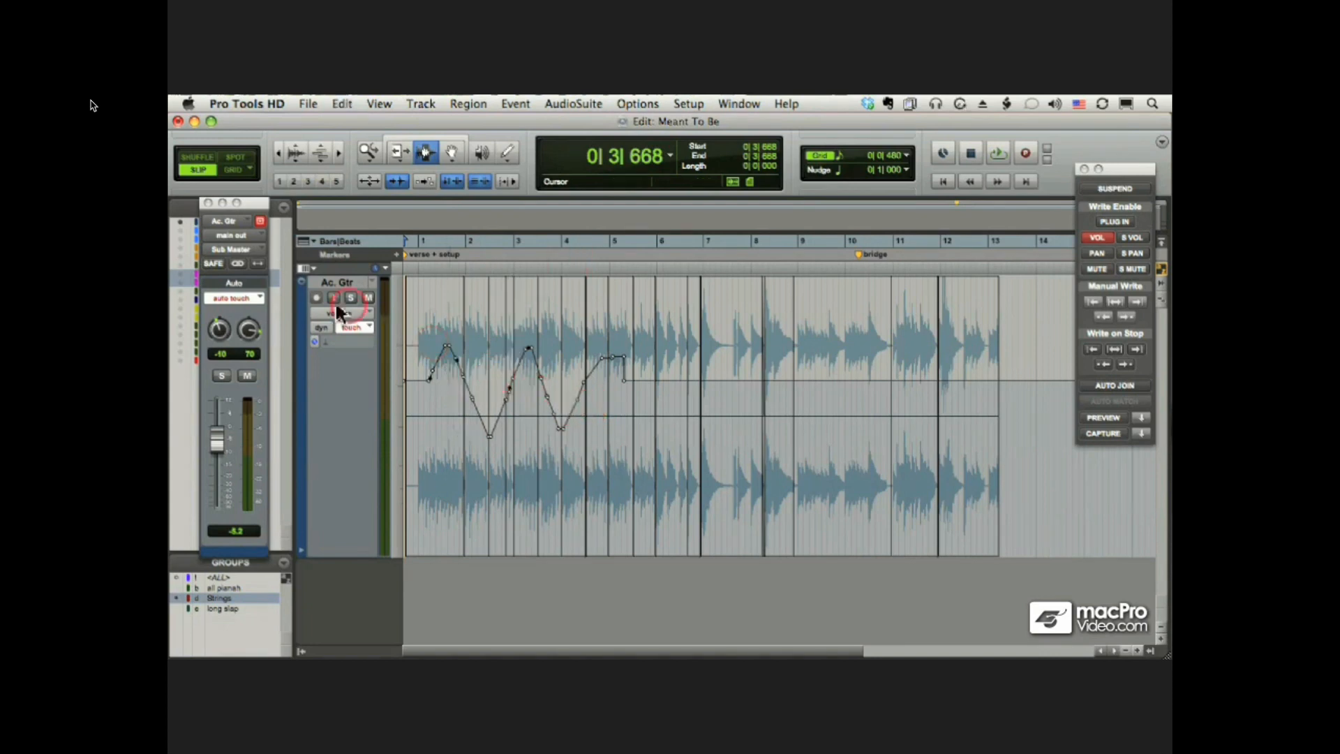
Set the Ac. Gtr track's automation mode to latch and place the edit cursor near the start of bar 1.
click(249, 297)
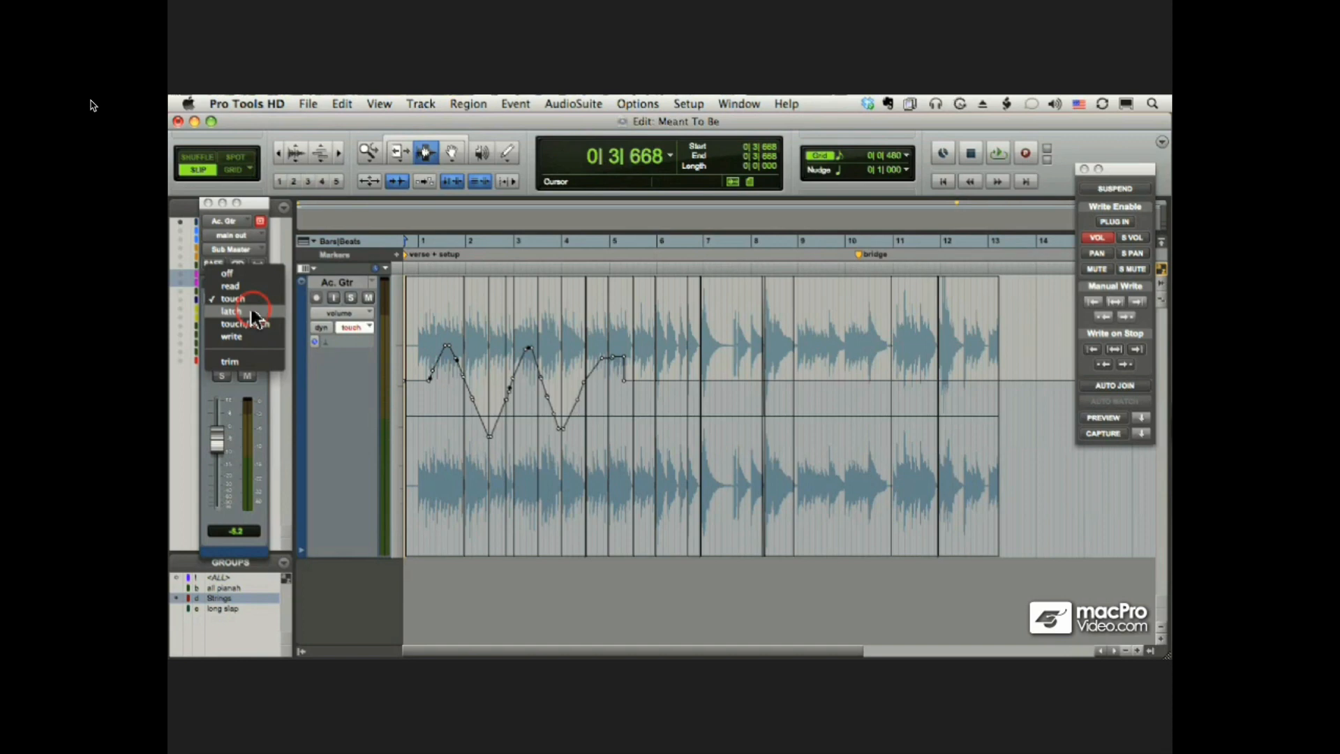
click(232, 312)
click(417, 366)
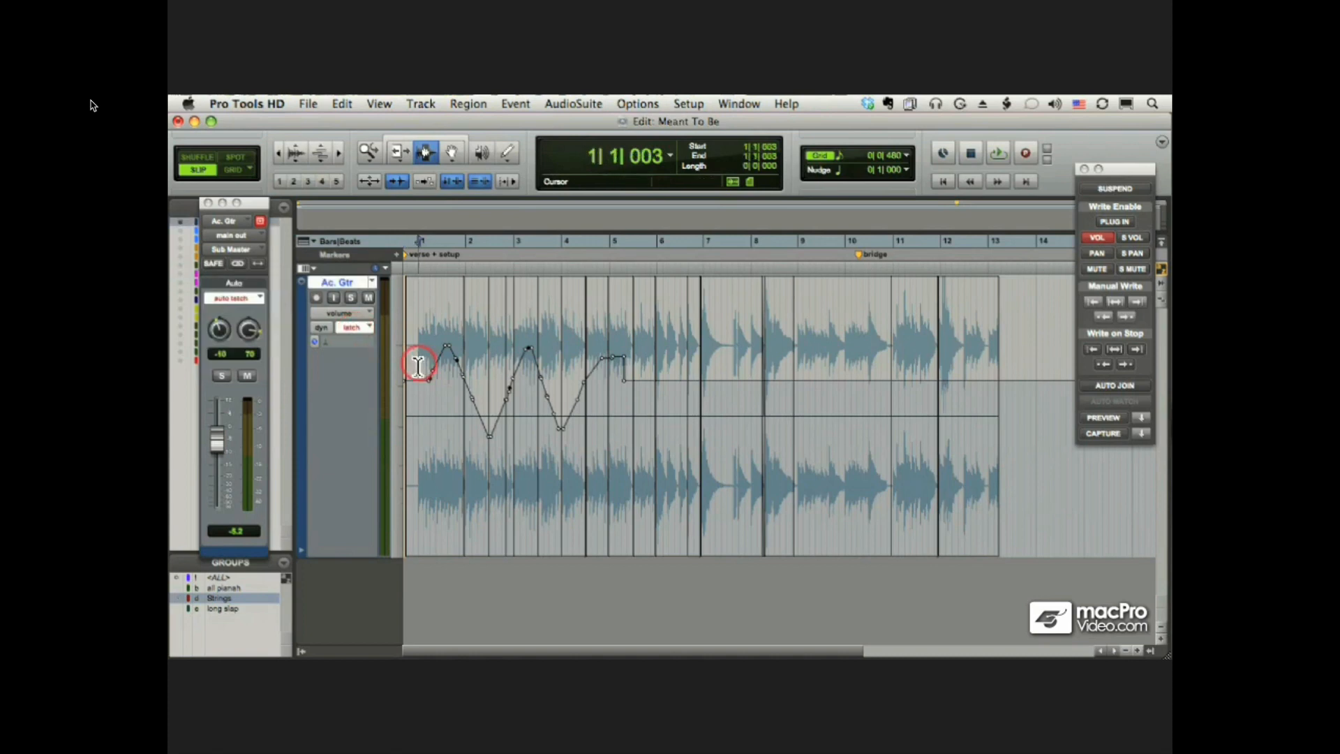
Record a volume raise and drop on Ac. Gtr in latch mode during playback, and select the passage from 2|1|304 to 3|4|757.
click(222, 376)
key(space)
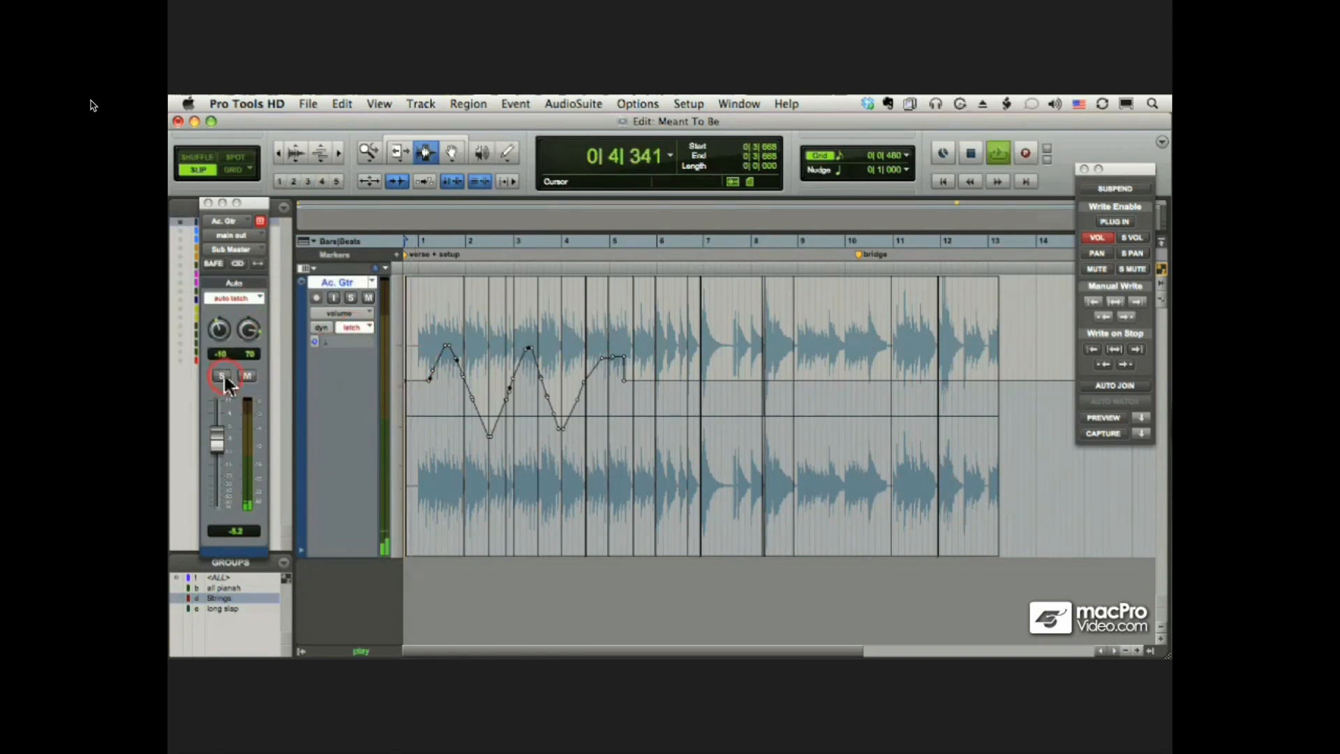
drag(216, 440, 213, 417)
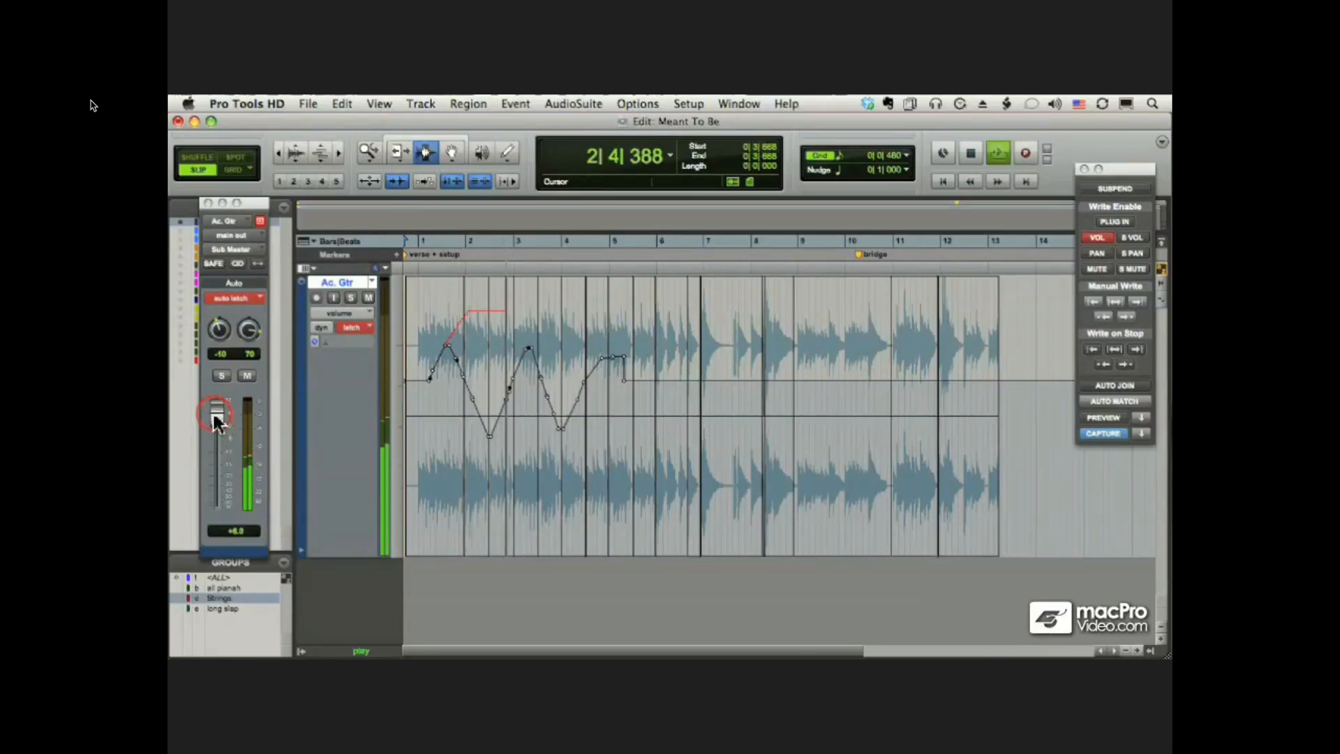
drag(214, 416, 215, 462)
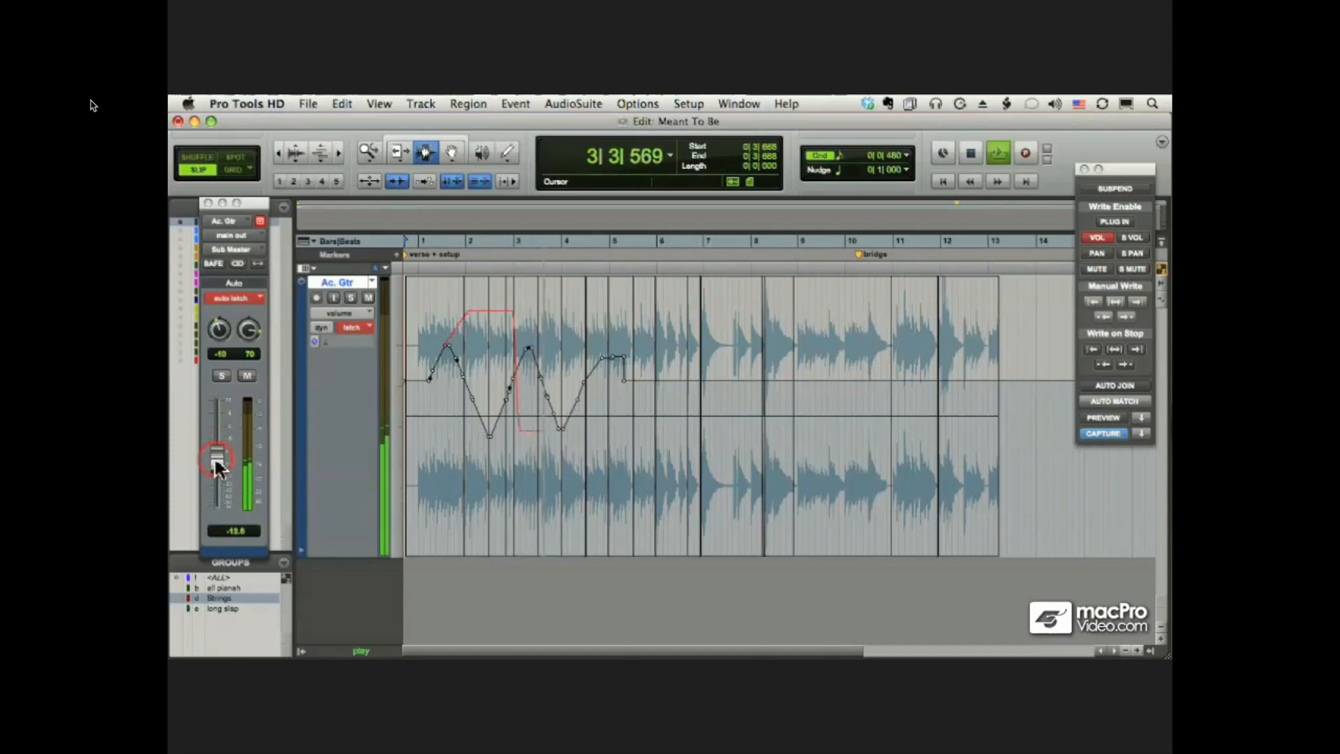
key(space)
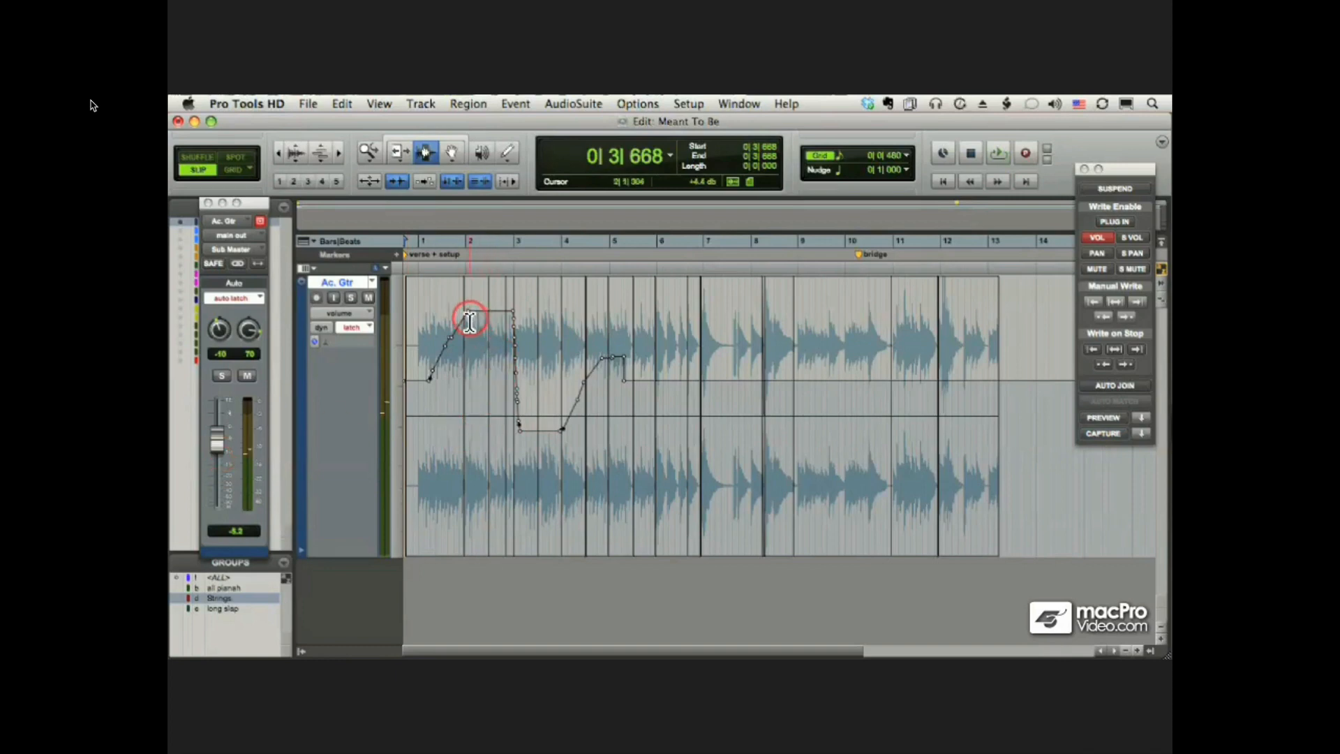
drag(469, 317, 558, 335)
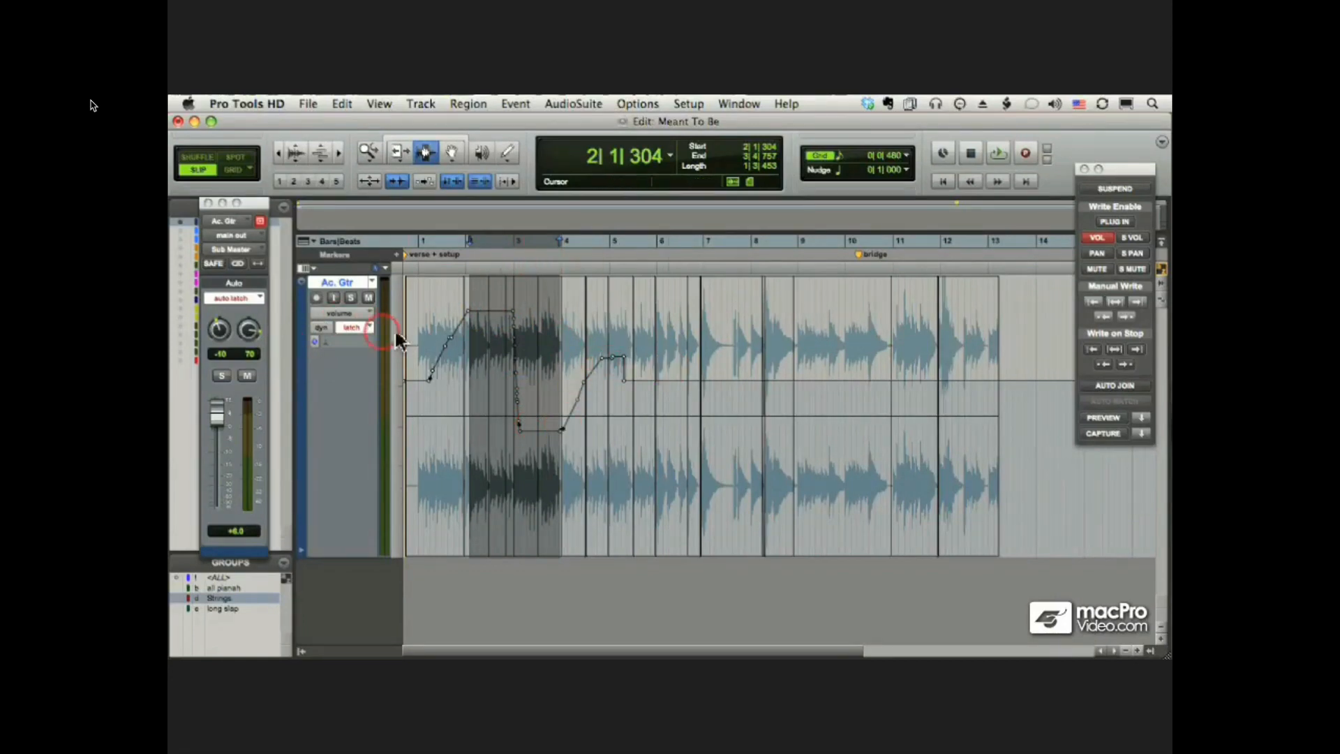
Set Ac. Gtr's automation mode to write and record a brief write pass from 1|1|597 without moving the fader.
click(240, 298)
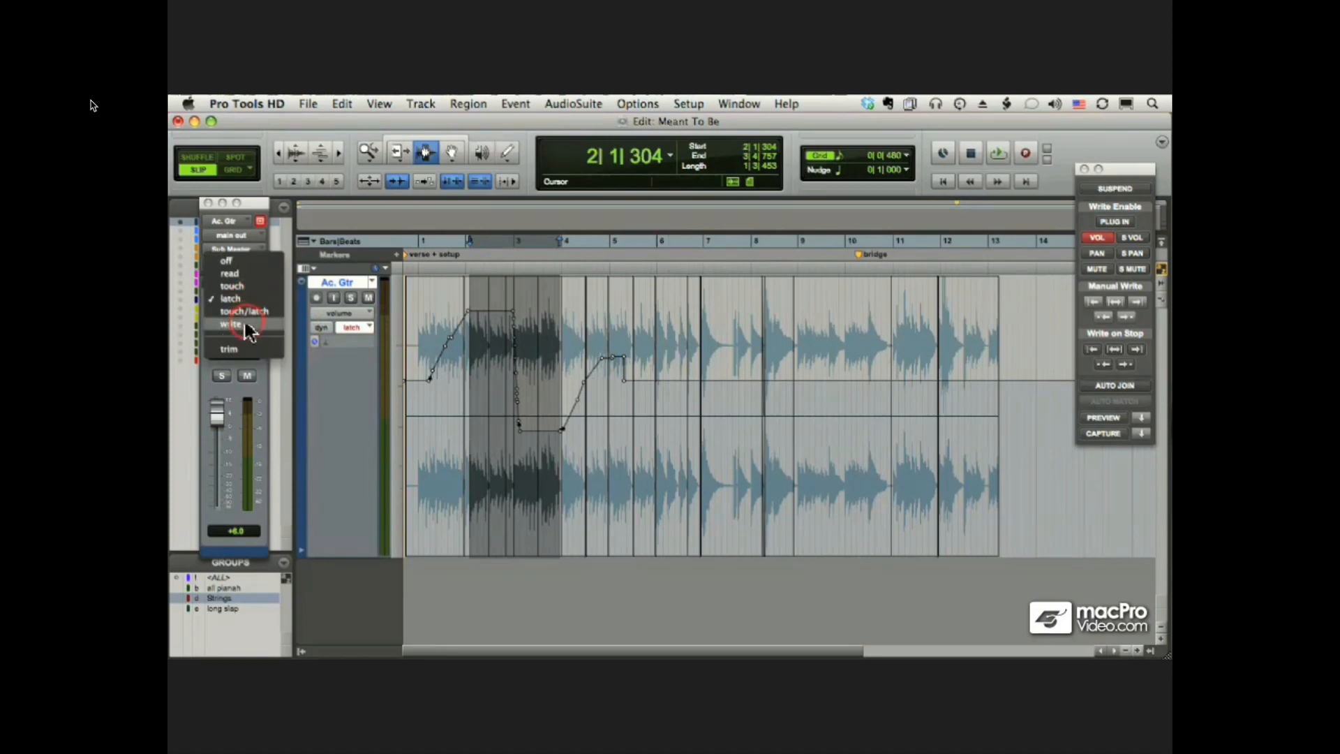
click(249, 327)
click(425, 337)
key(space)
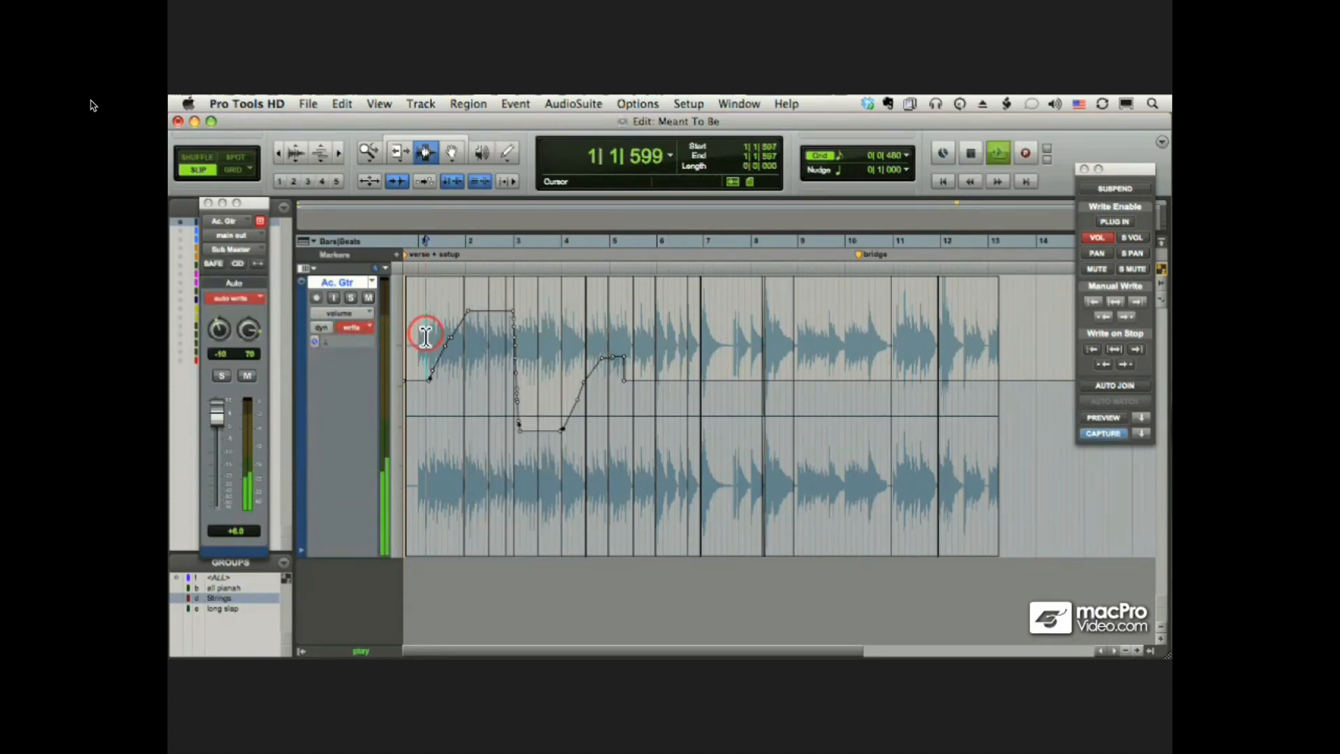
key(space)
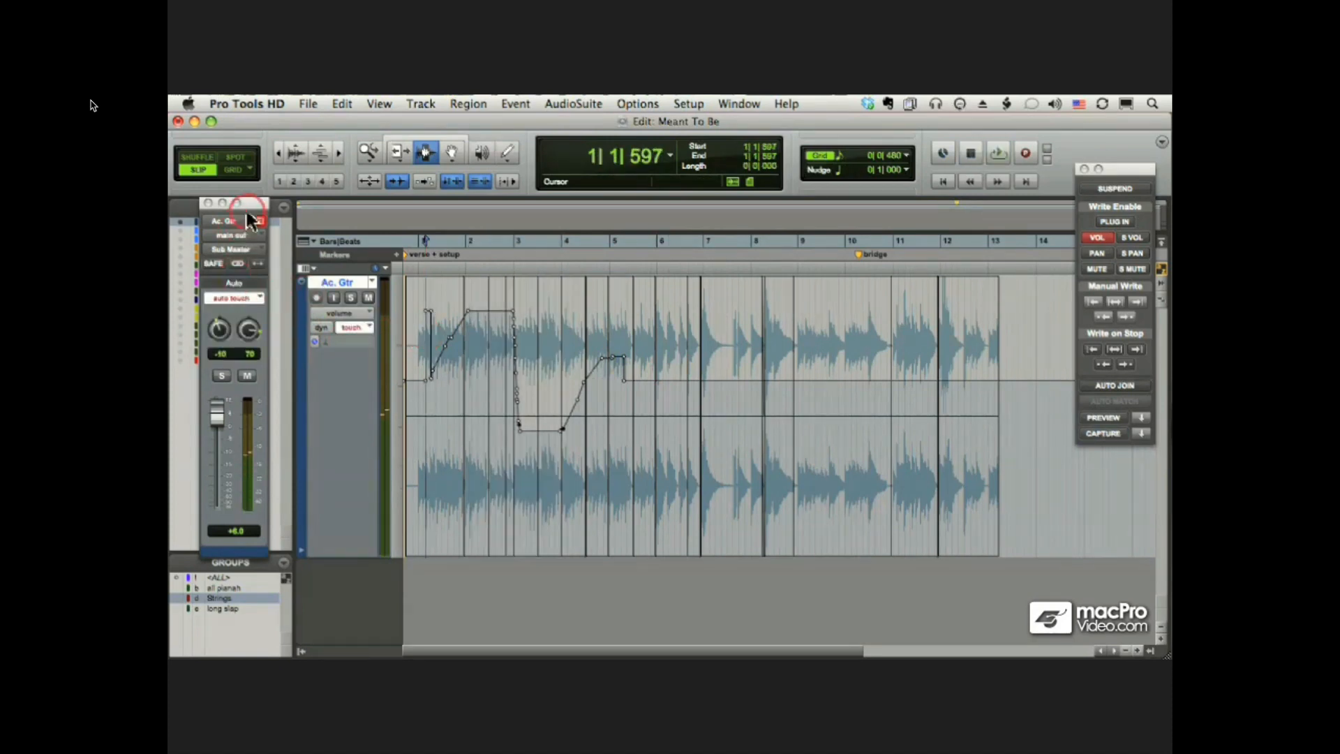
Examine which automation mode follows a write pass in the Mixing preferences, and close the preferences without changes.
click(252, 298)
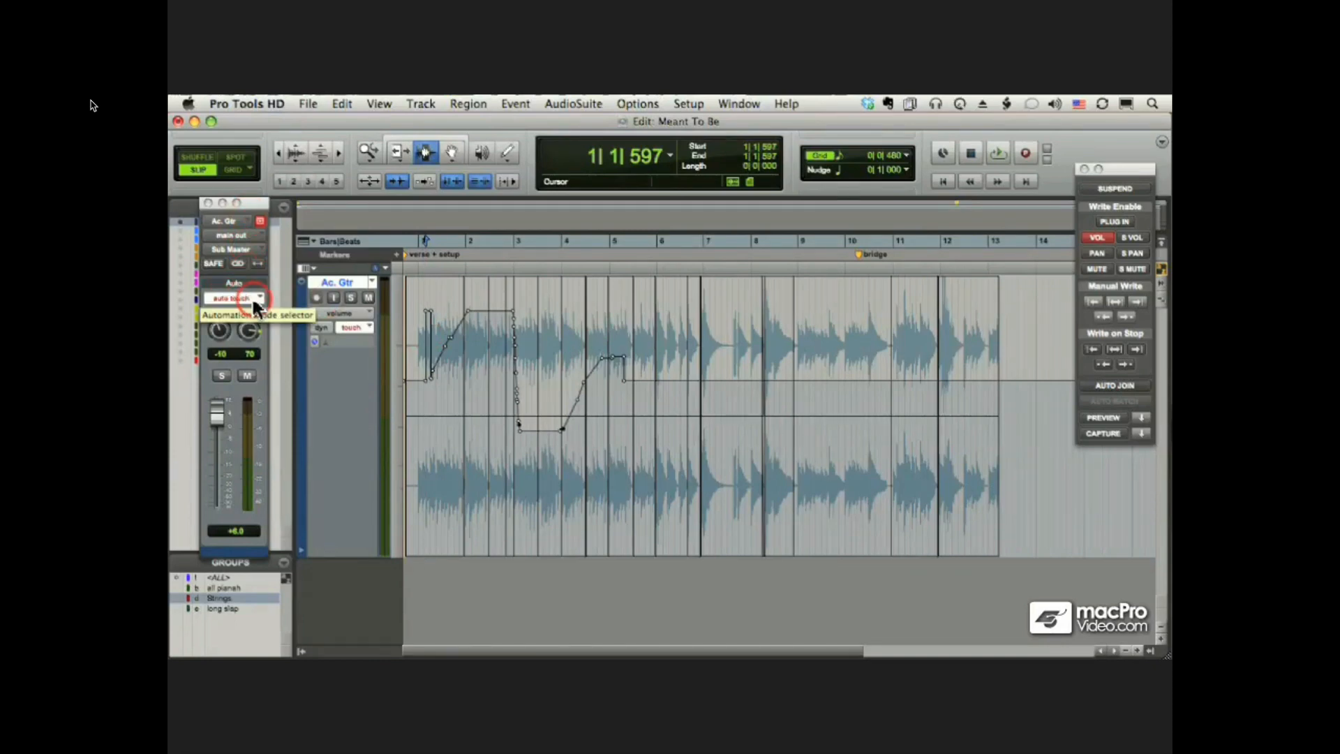
click(268, 103)
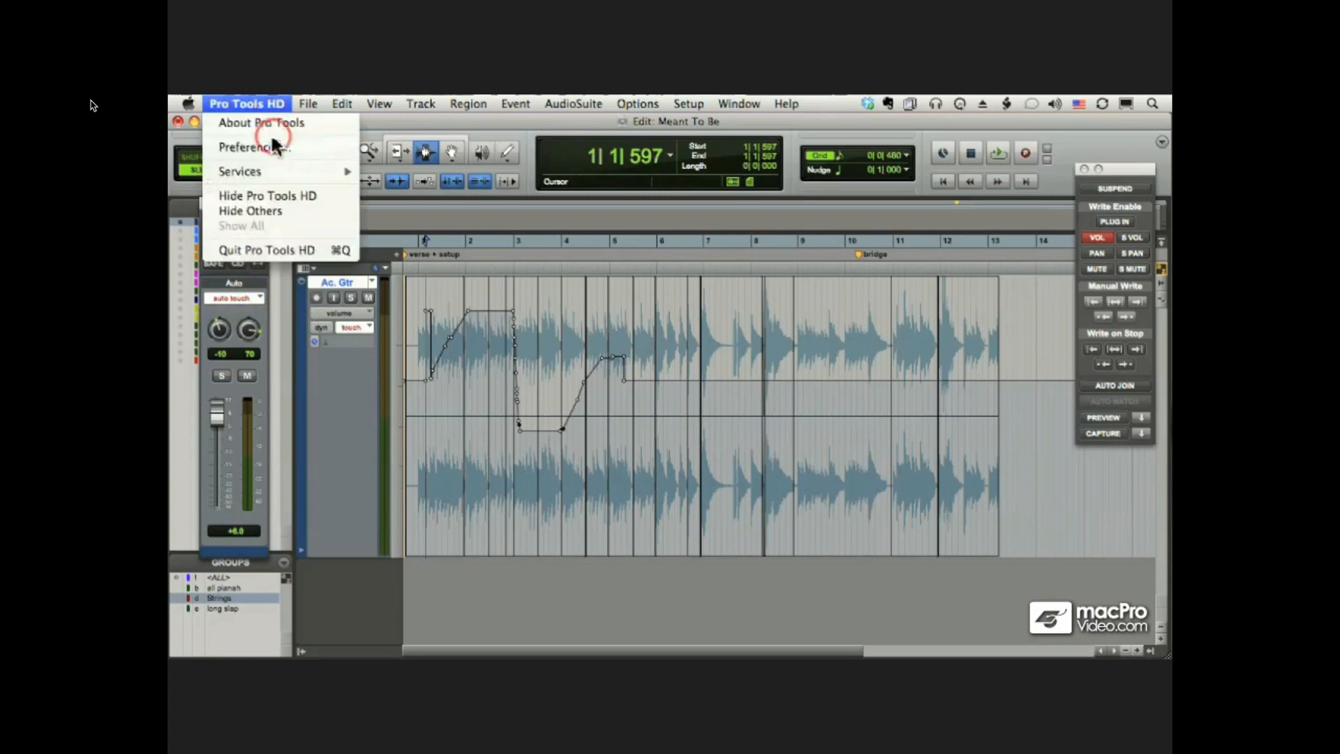
click(274, 145)
click(586, 160)
click(712, 158)
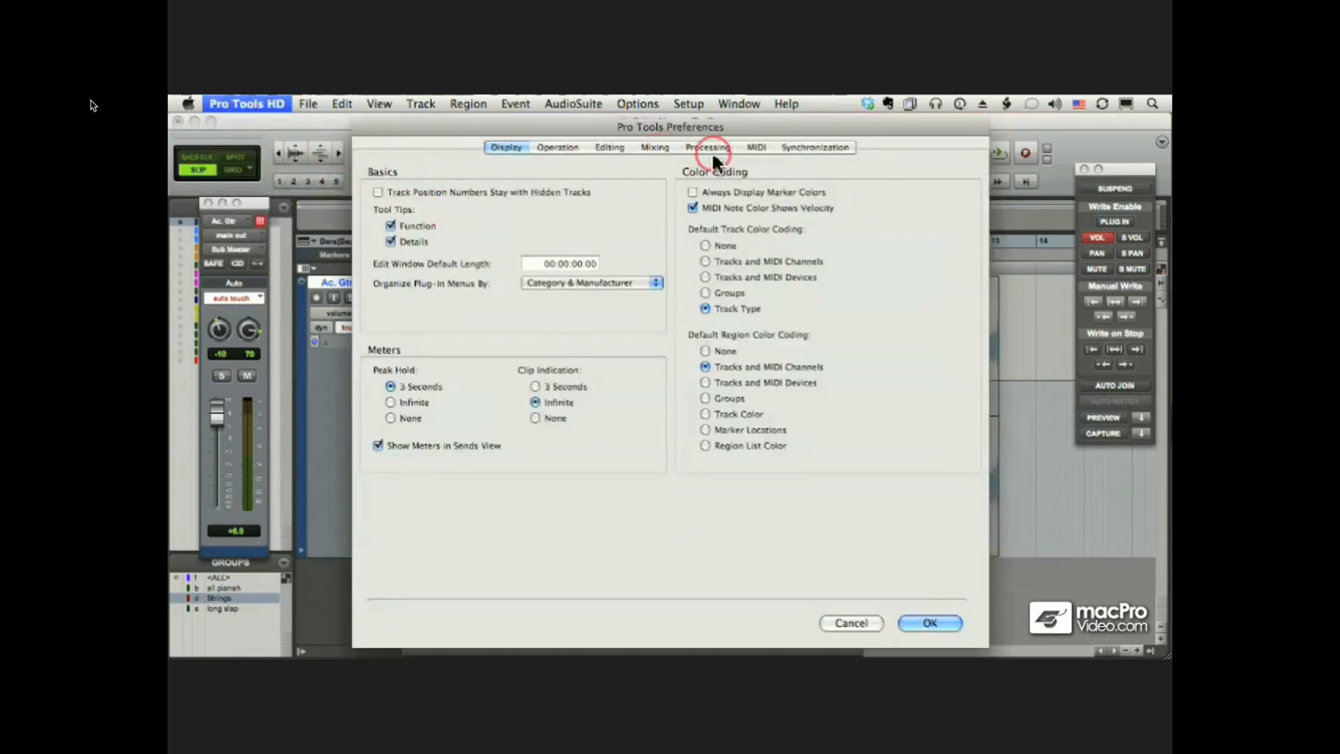
click(655, 148)
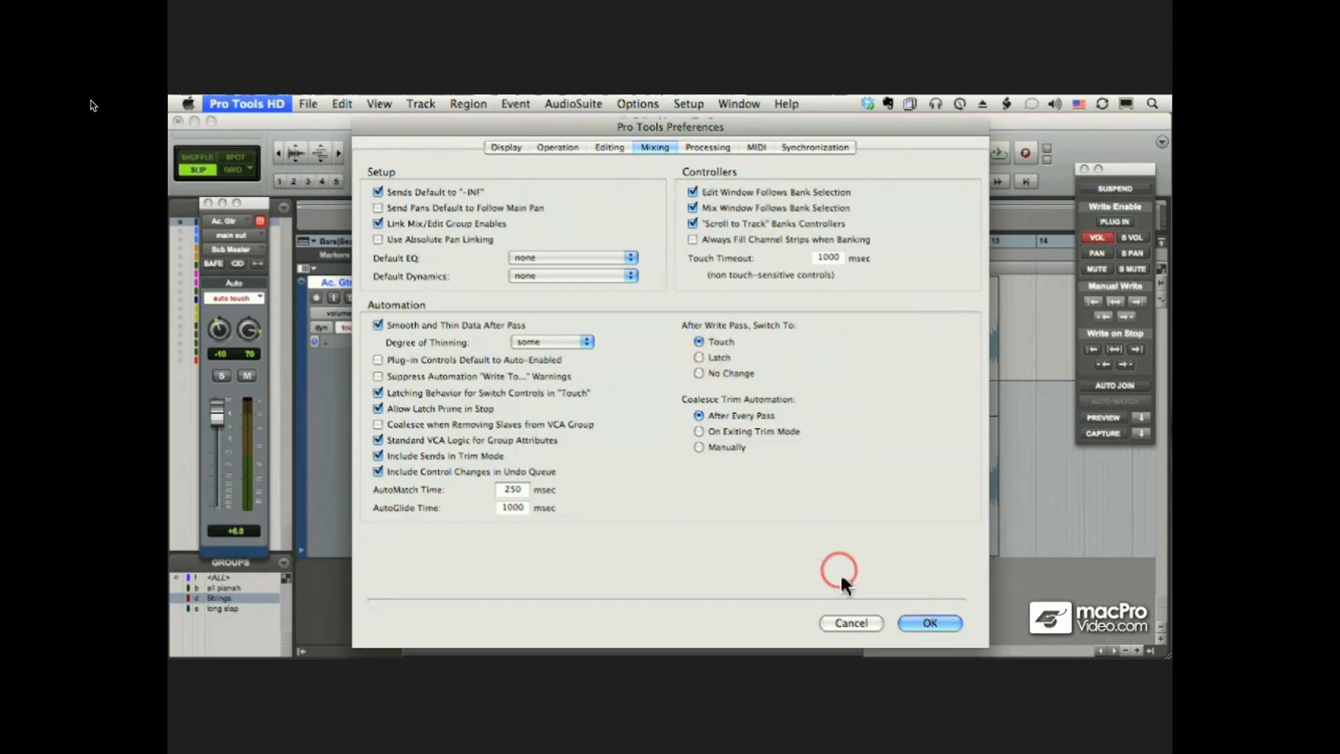
click(849, 624)
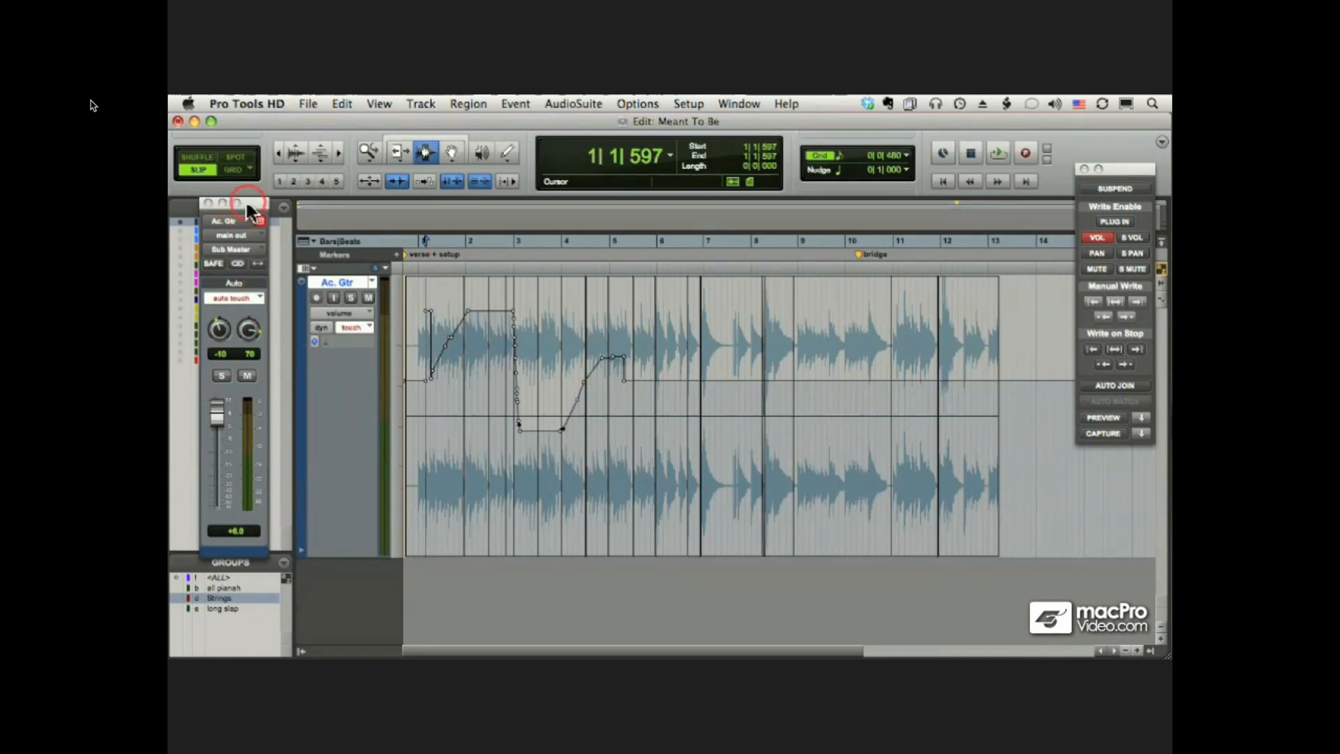
Reposition the Ac. Gtr output window, turn on automation safe and try a volume move during playback.
drag(246, 204, 299, 233)
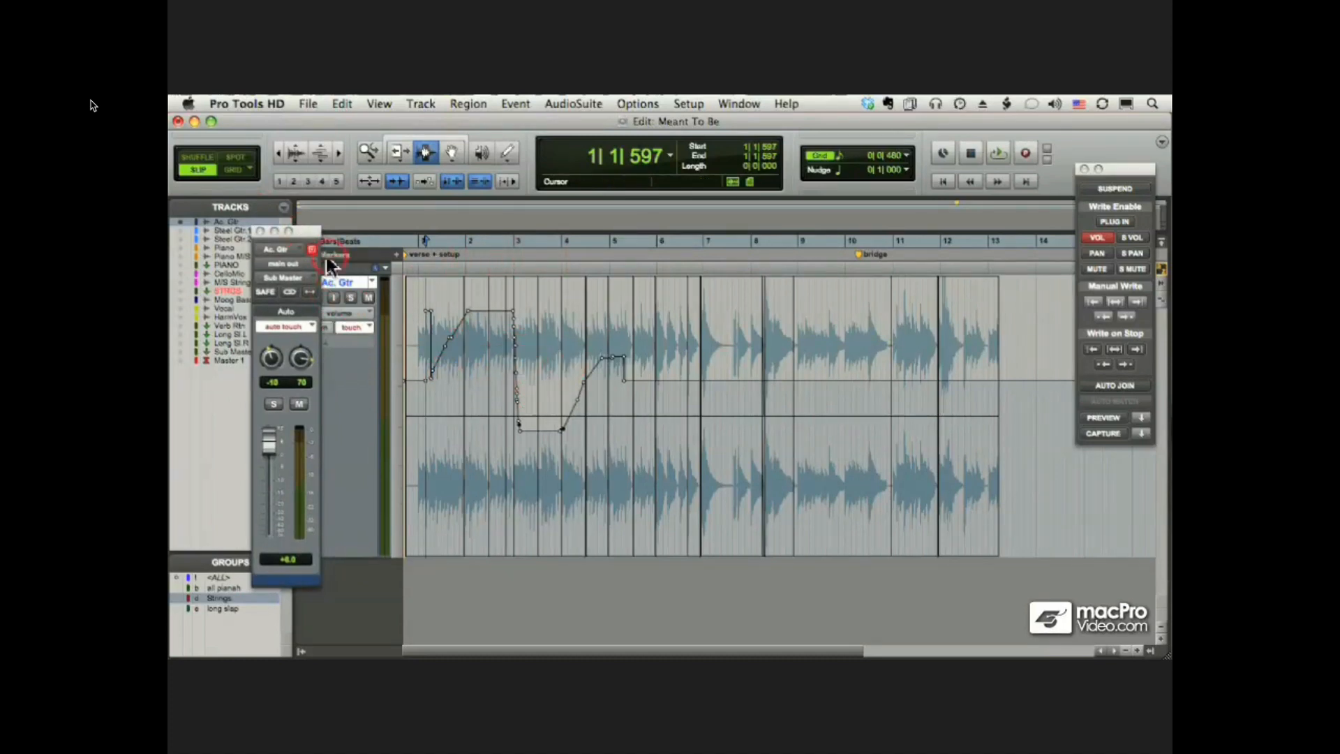
drag(312, 241, 314, 234)
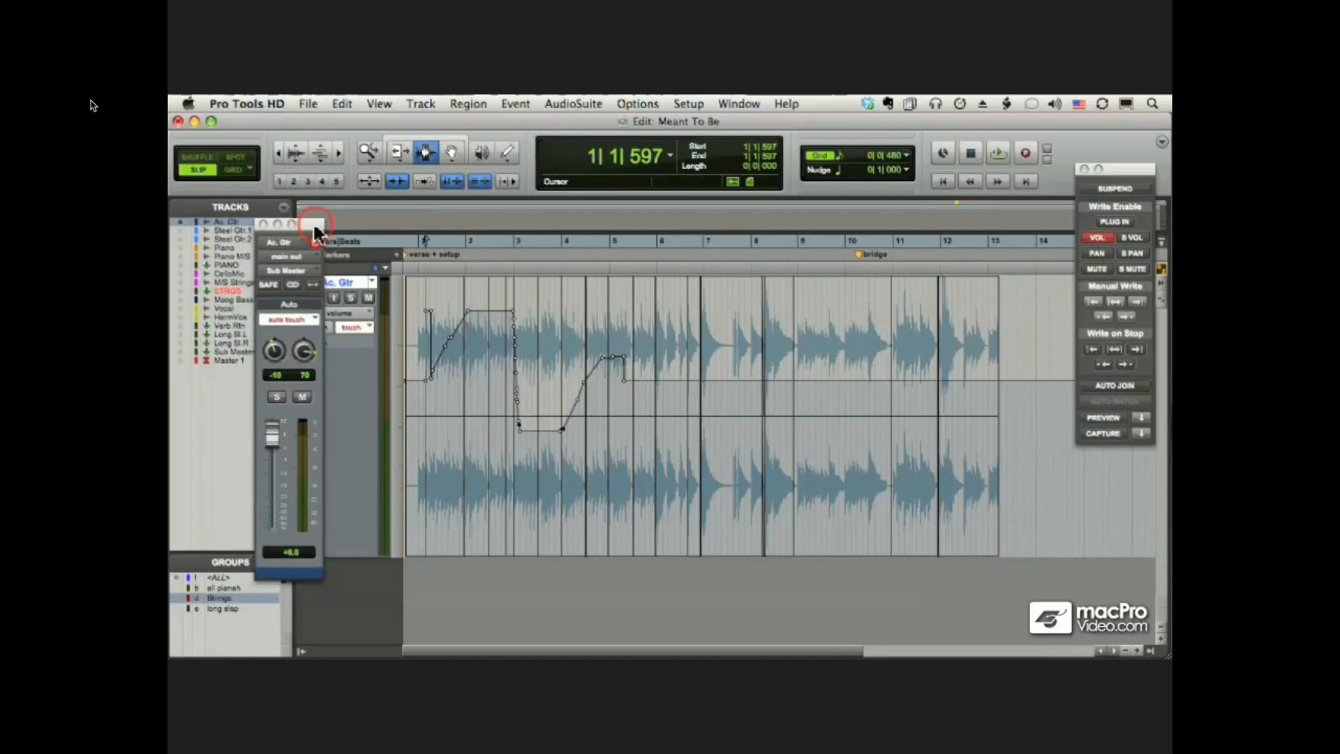
click(268, 285)
key(space)
click(276, 437)
mouse_move(275, 433)
mouse_down()
mouse_move(276, 539)
mouse_move(288, 396)
mouse_move(357, 379)
mouse_up()
key(space)
With automation safe turned off, record a drop and rise in Ac. Gtr's volume in touch mode during playback, and undo the recorded move.
click(273, 284)
key(space)
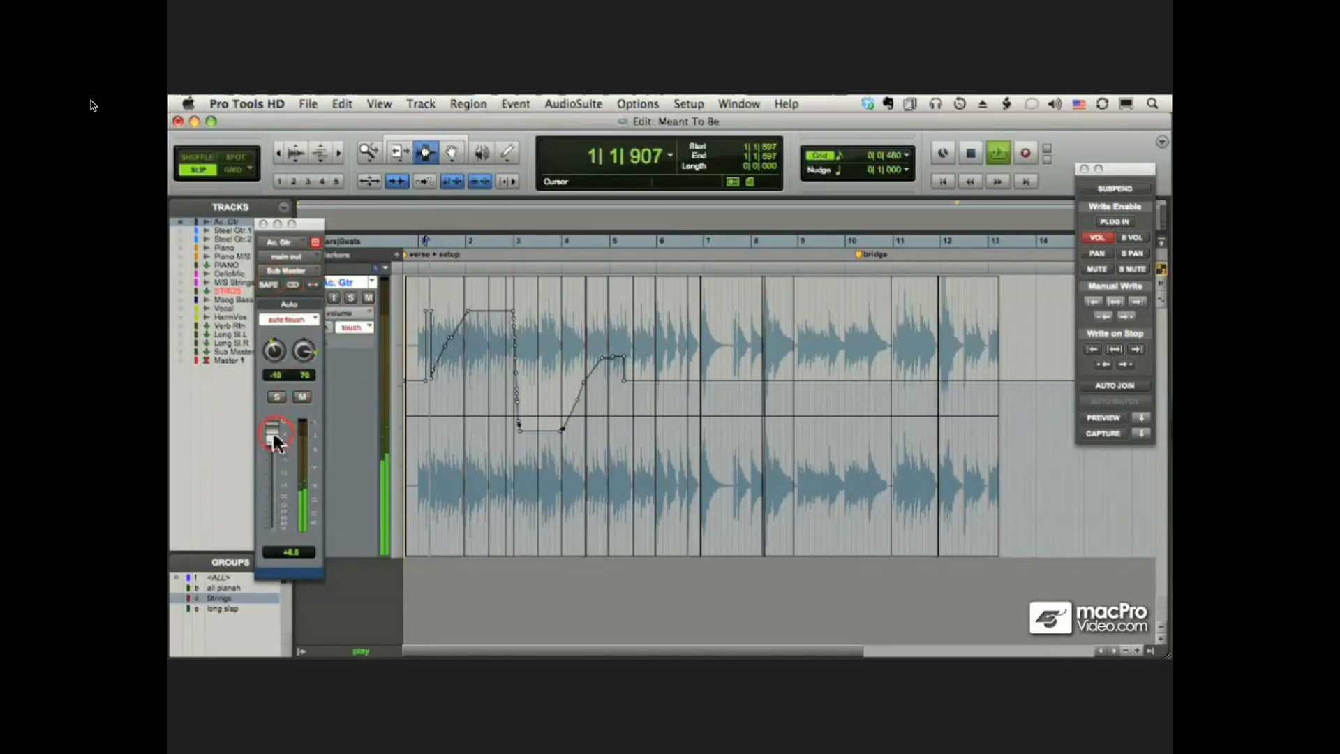
drag(275, 432, 279, 474)
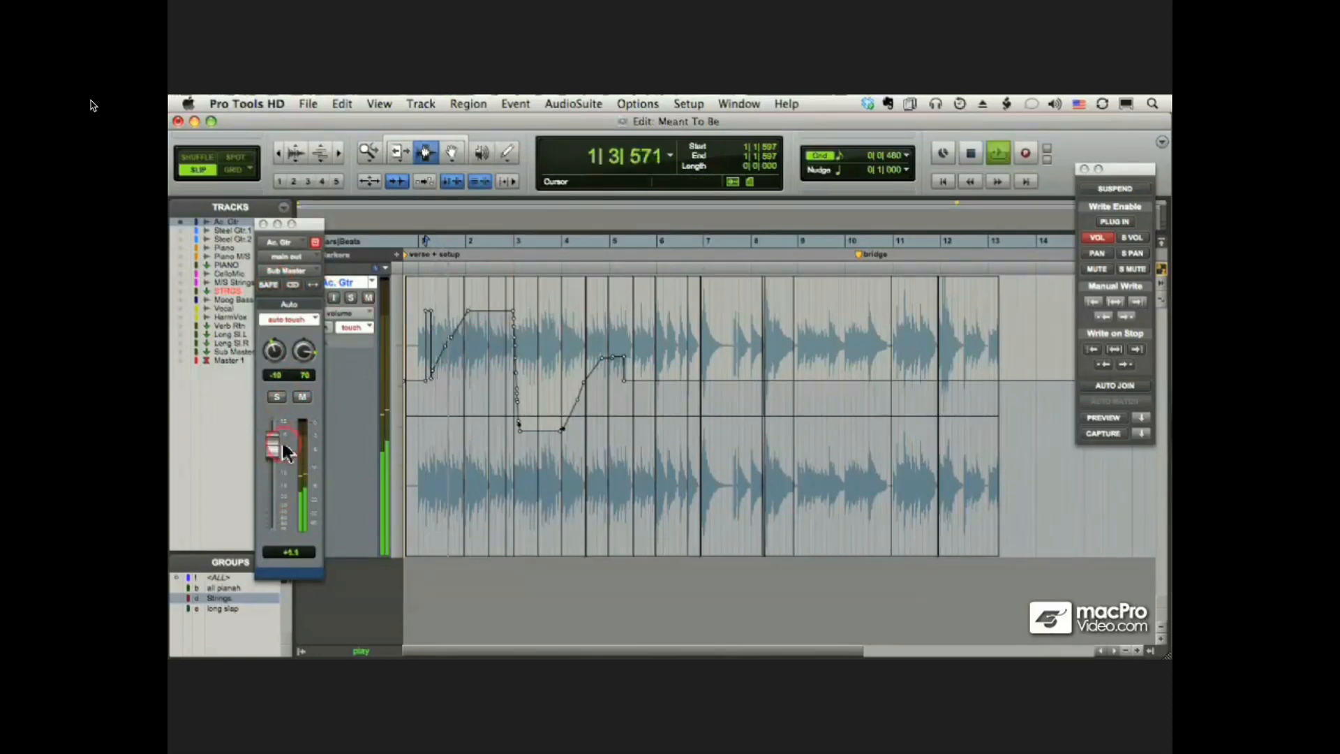
mouse_move(269, 442)
mouse_down()
mouse_move(270, 507)
mouse_move(277, 391)
mouse_move(282, 419)
mouse_up()
key(space)
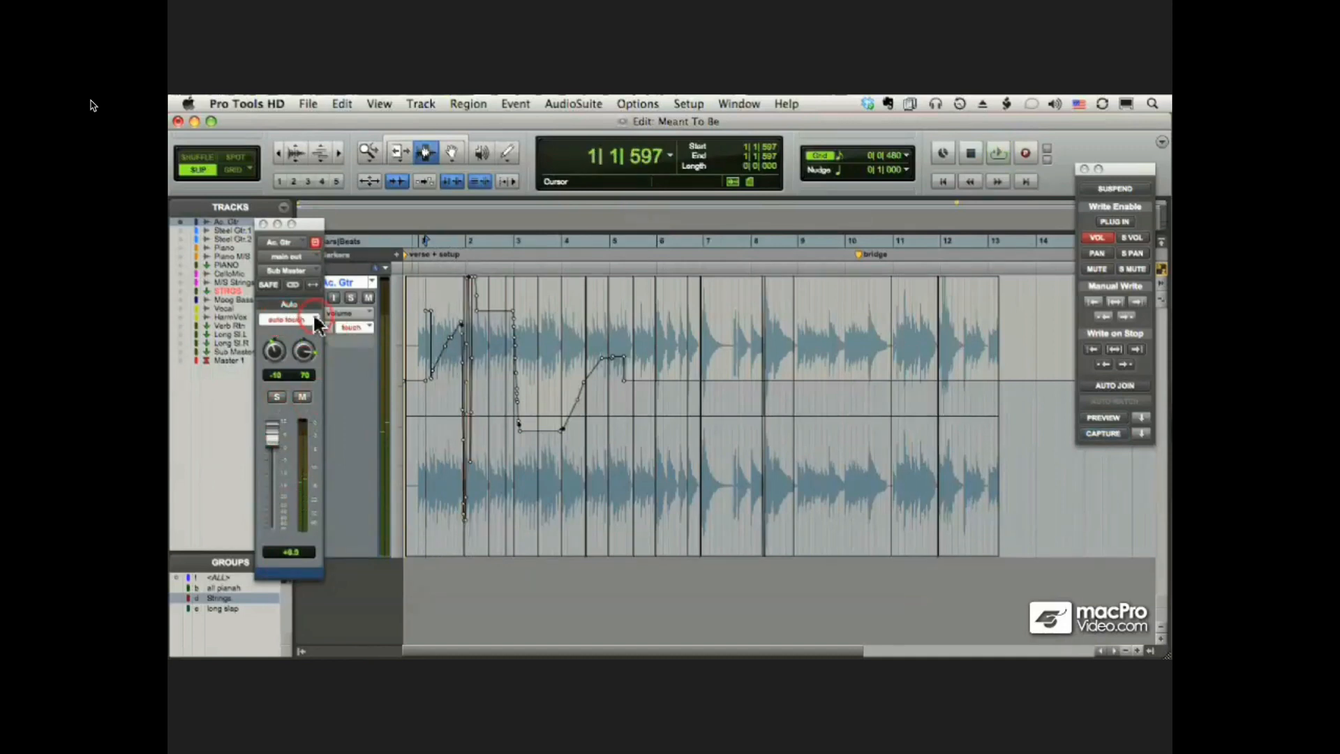
key(super+z)
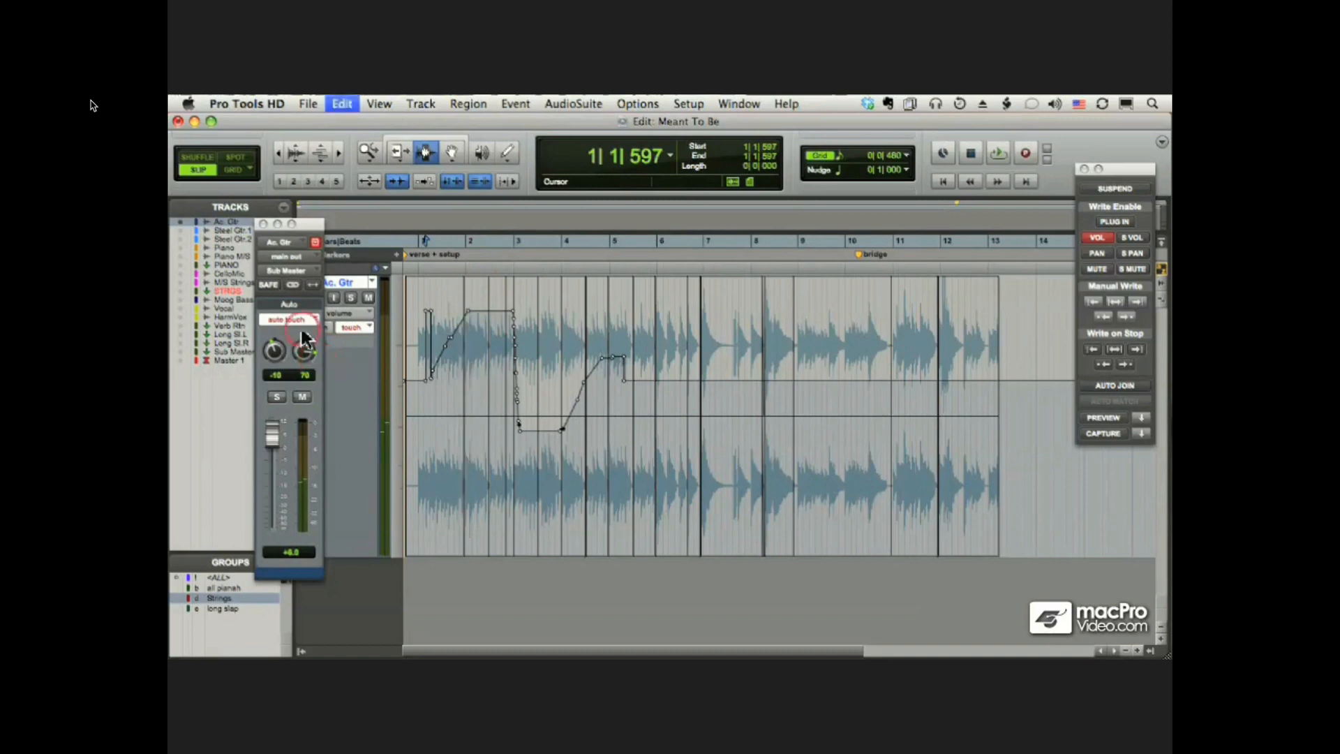
Show the Vocal track in the Mix window and open its send b window with automation safe turned on.
drag(303, 224, 232, 181)
click(240, 278)
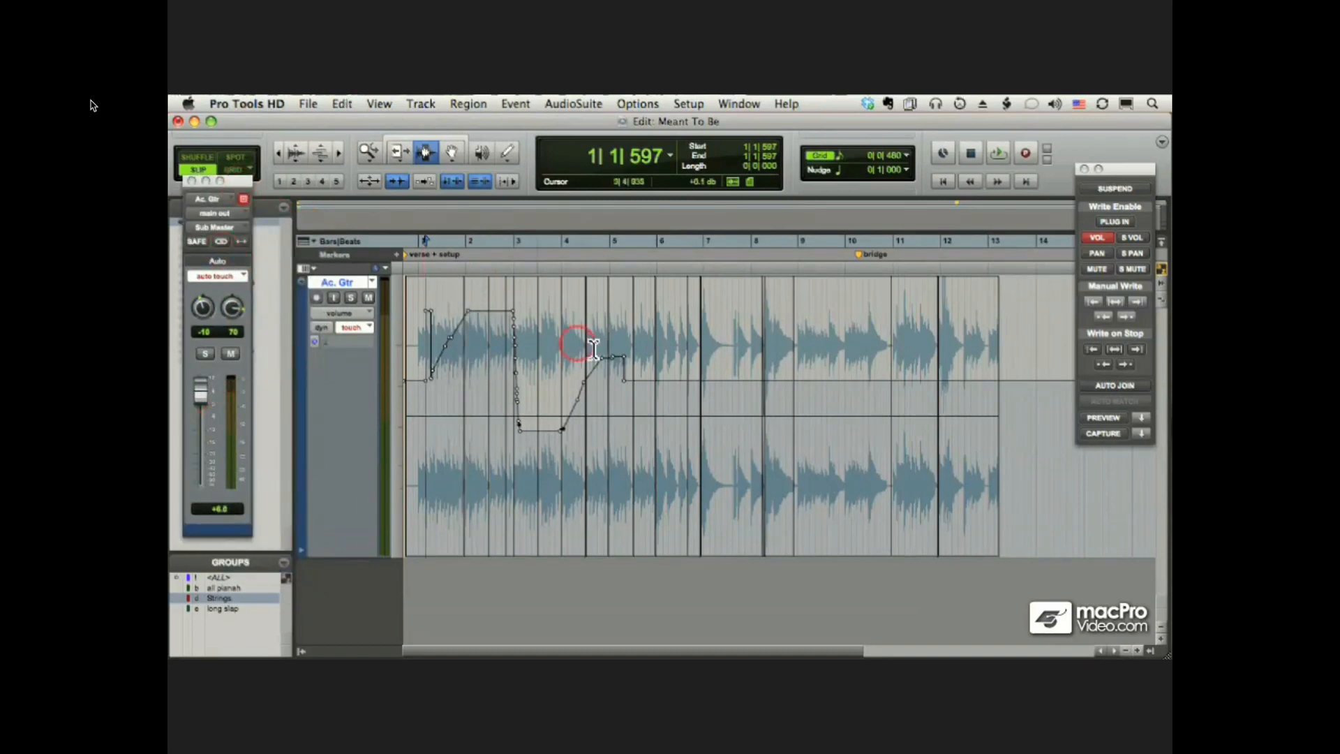
click(675, 391)
key(super+equal)
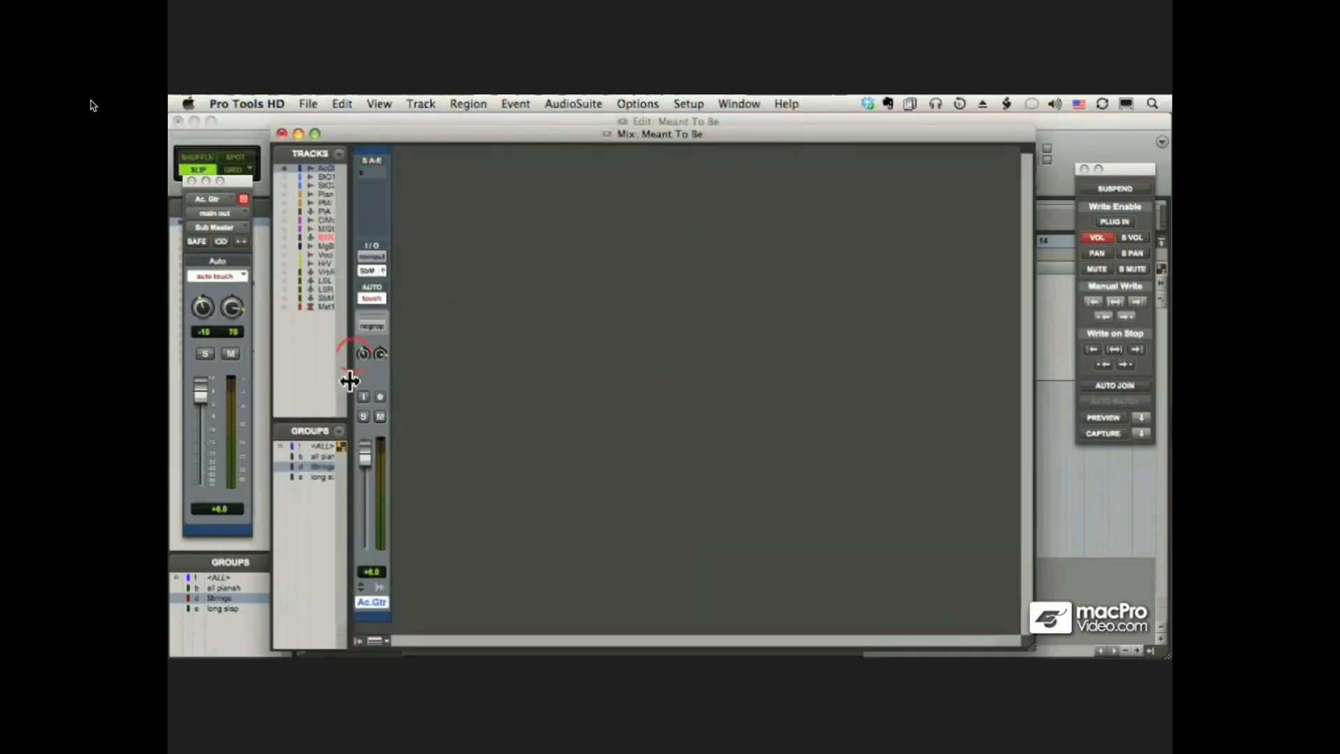
click(285, 255)
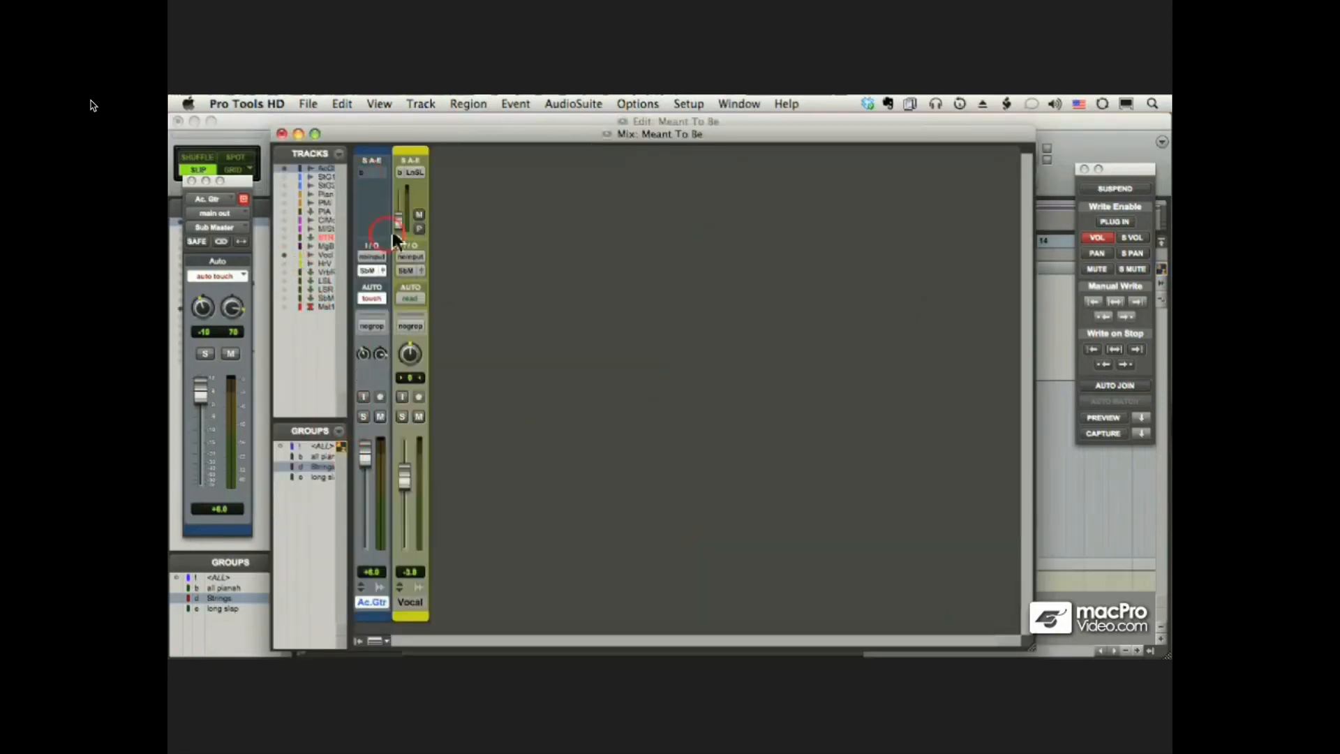
click(408, 175)
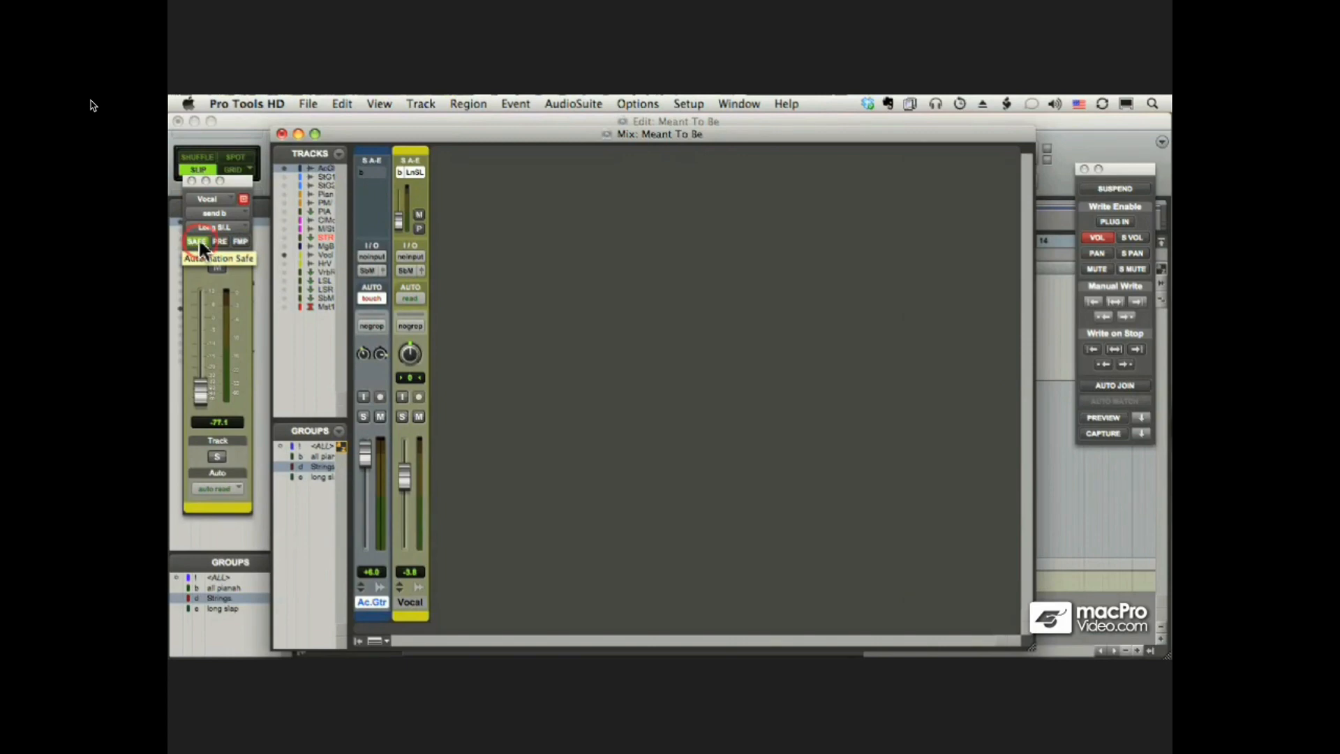
drag(235, 180, 520, 205)
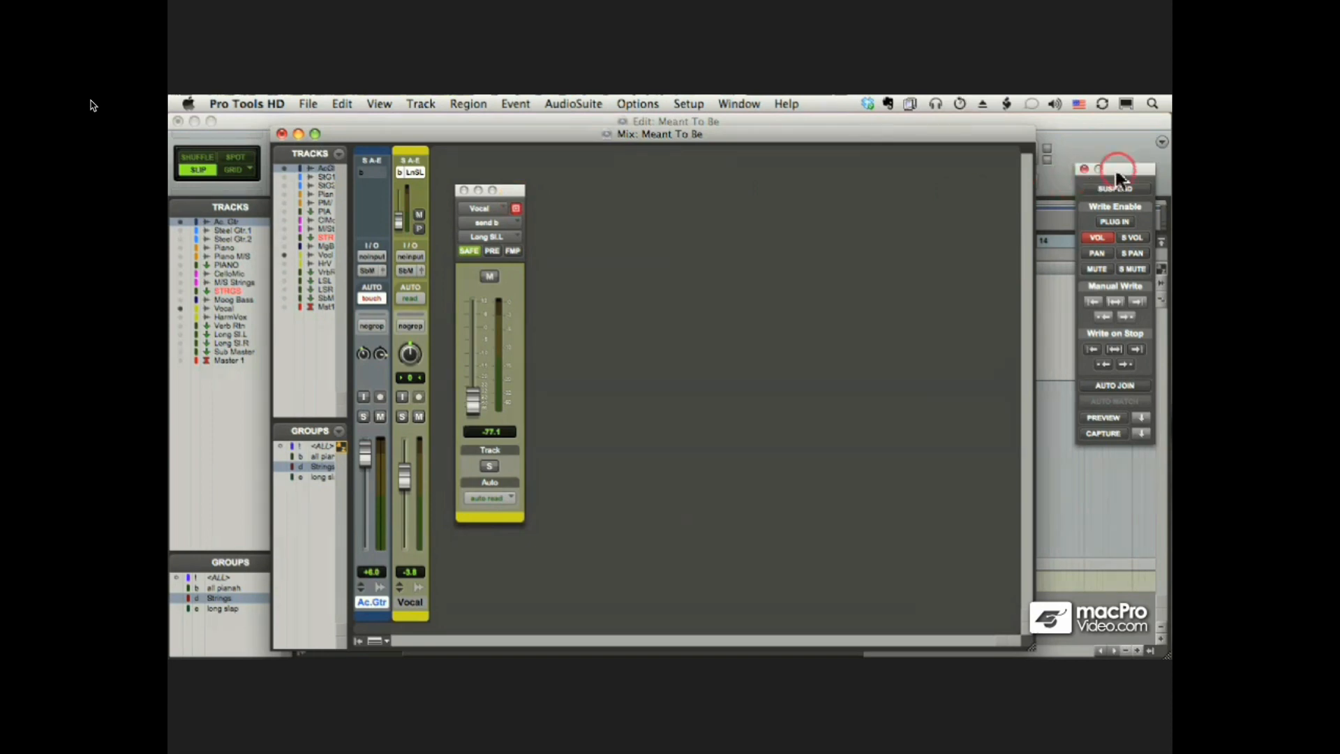
Turn off write enable for volume and send volume in the Automation window, and briefly suspend and resume all automation.
drag(1117, 175, 617, 208)
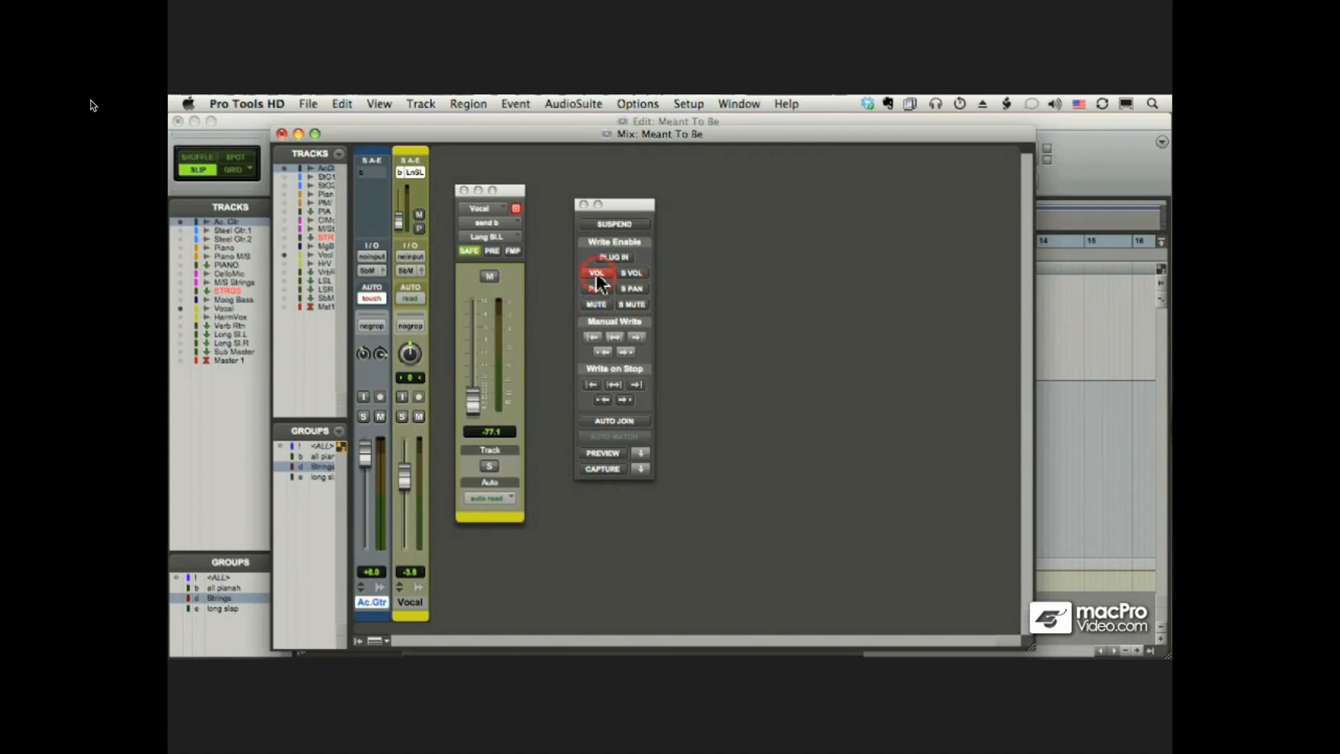
click(597, 304)
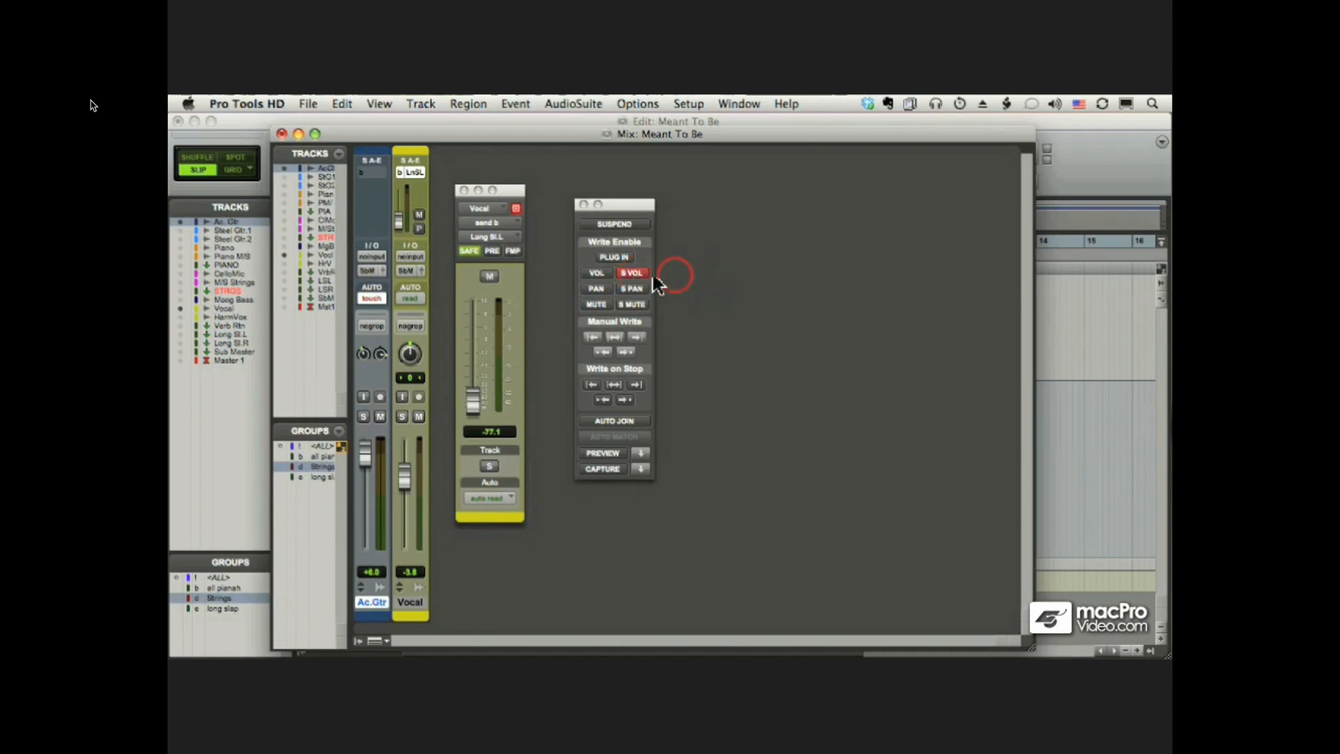
click(627, 274)
click(603, 223)
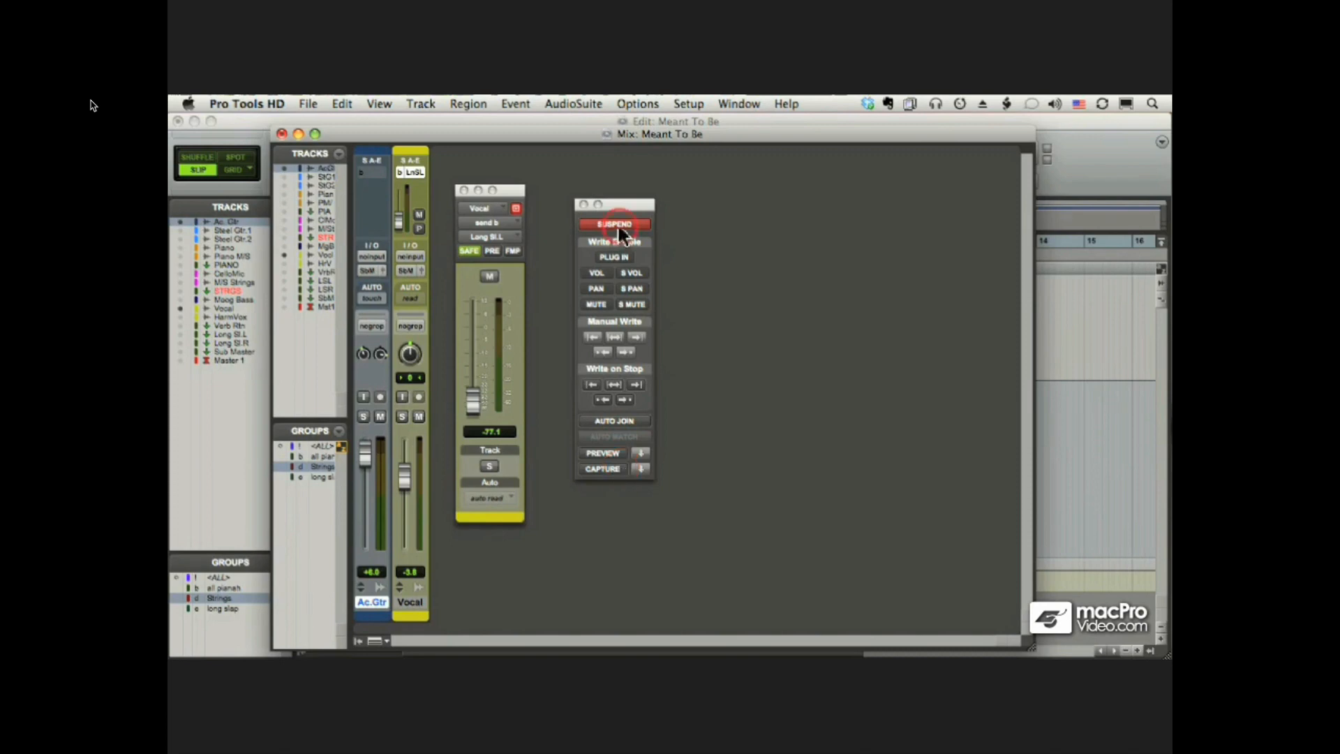
click(617, 225)
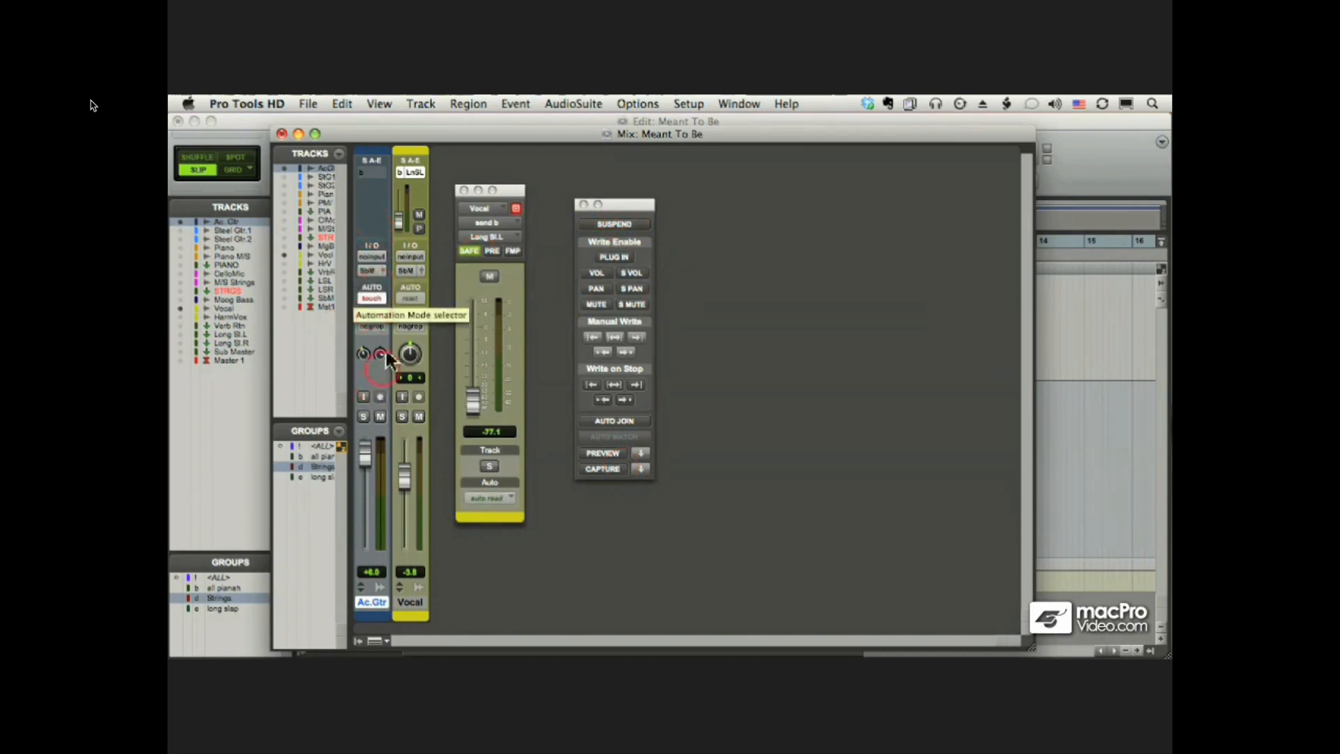
Review Ac. Gtr's automation mode options, keep touch, and line up the Vocal send window with the Automation window.
click(373, 297)
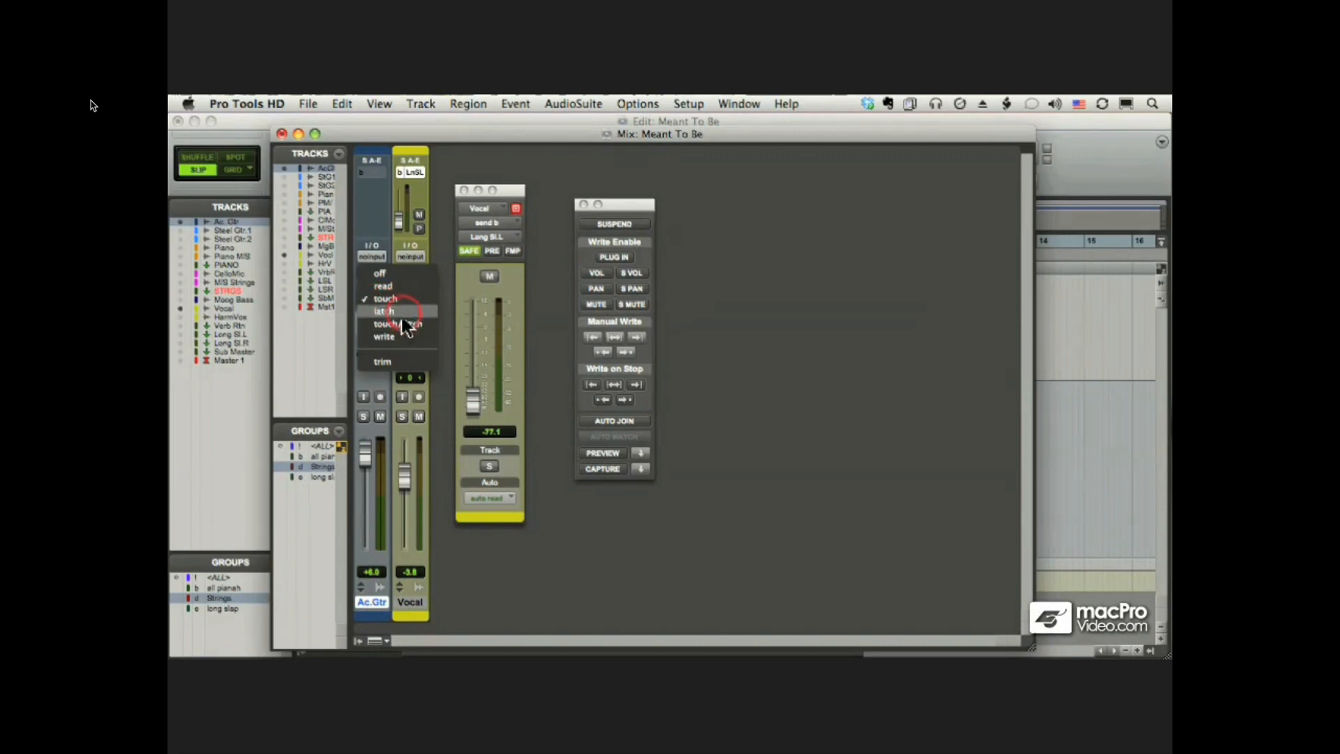
click(329, 268)
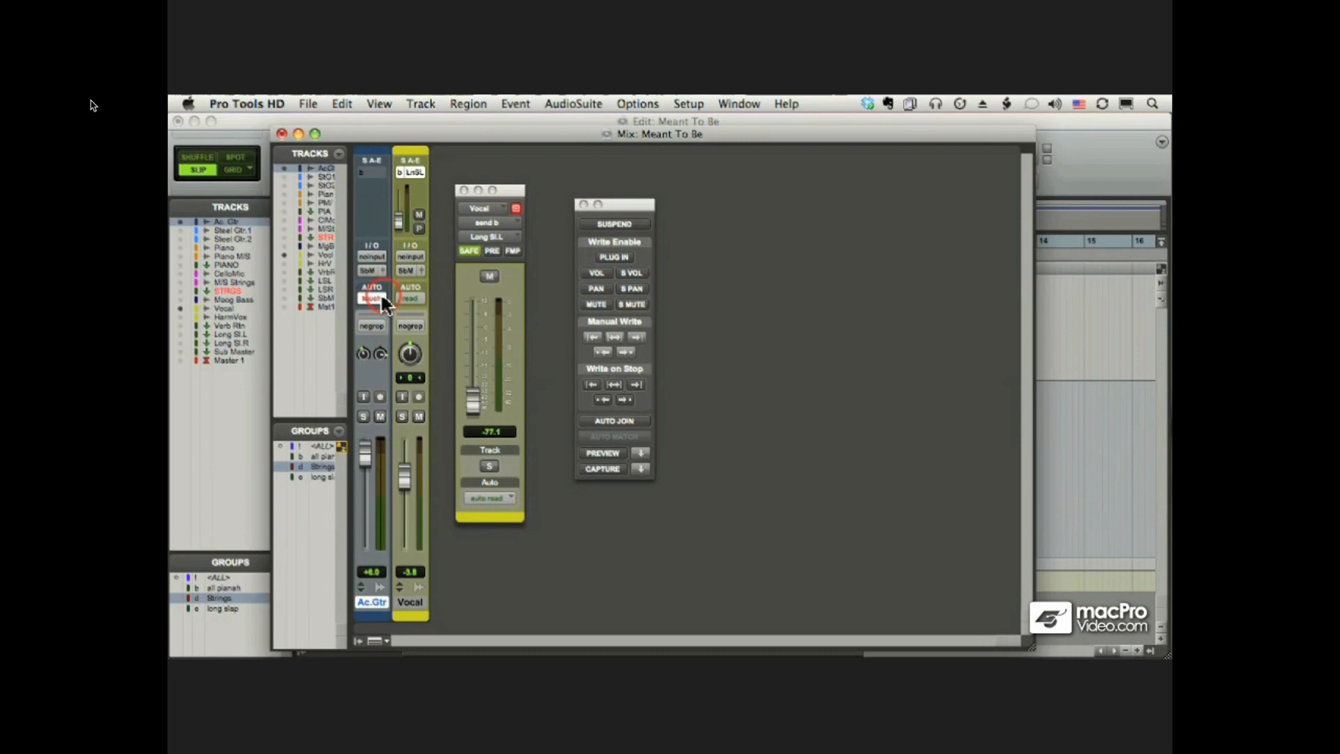
drag(513, 196, 511, 188)
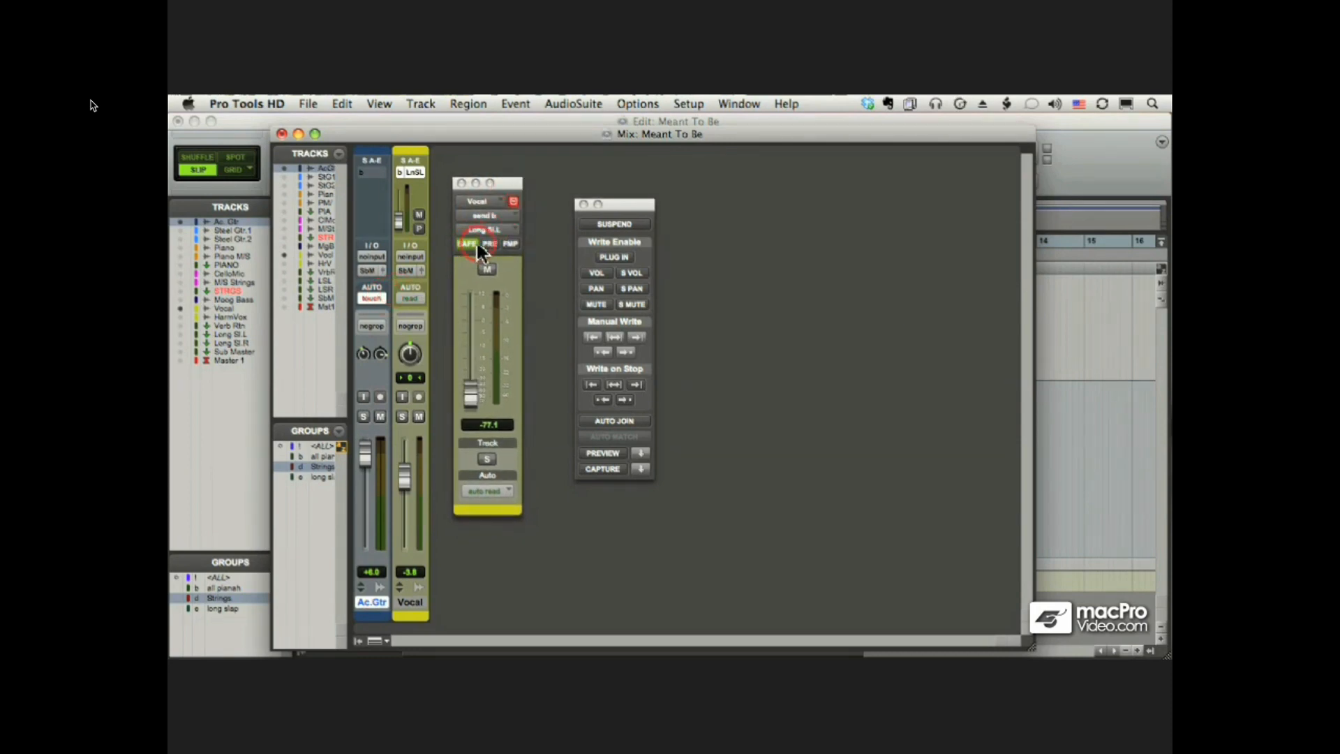
drag(613, 205, 588, 190)
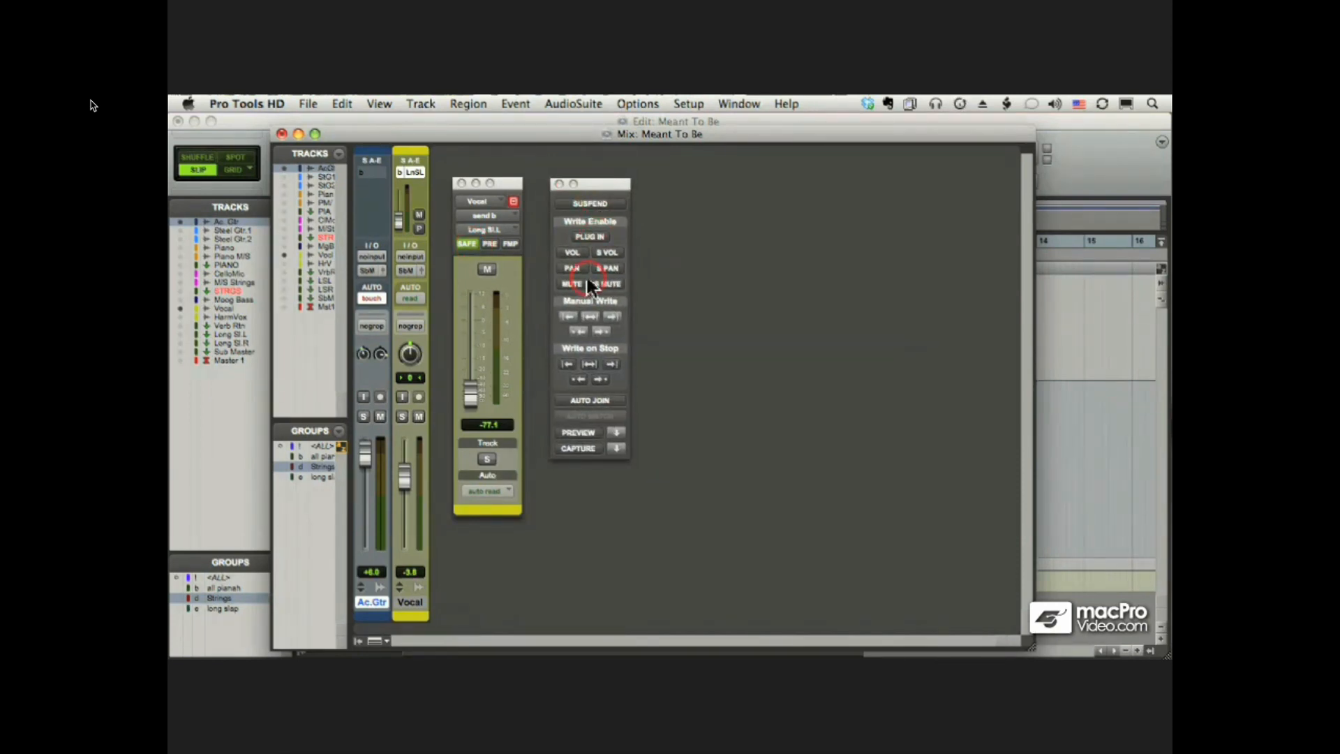
click(373, 299)
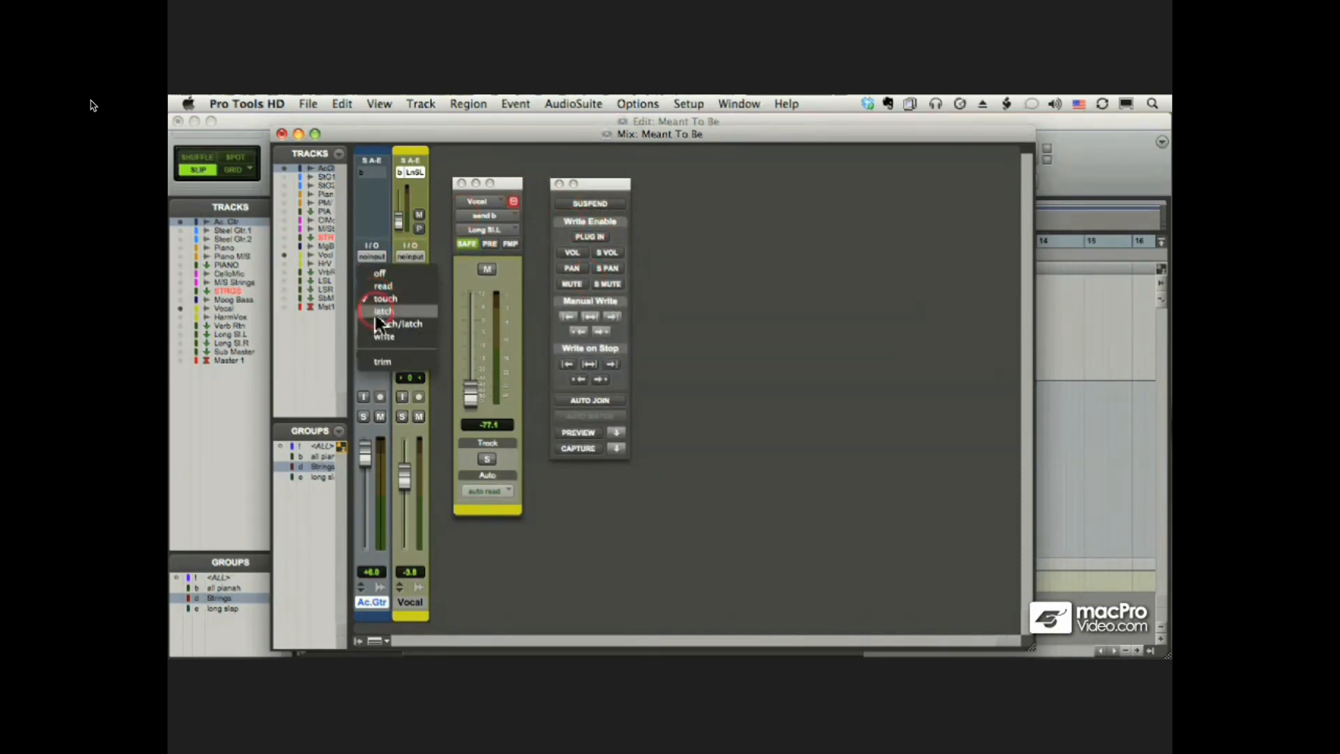
click(389, 300)
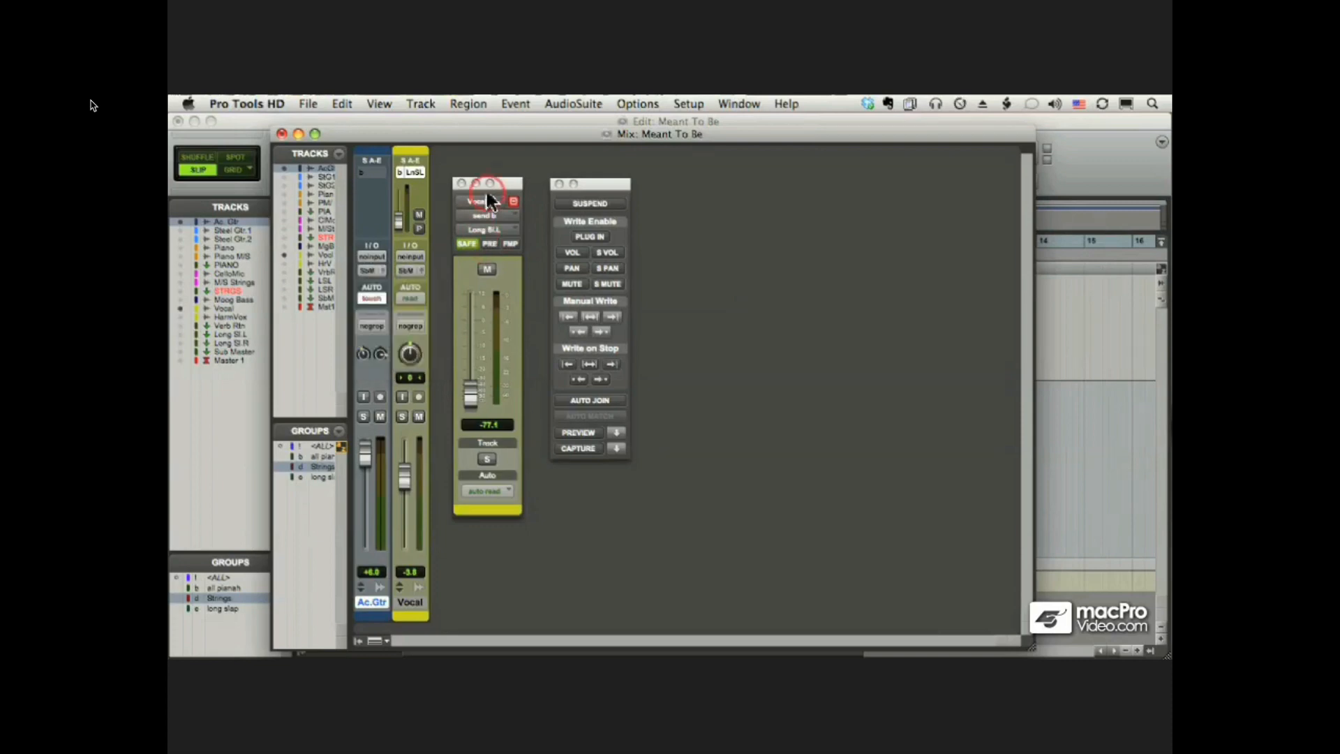
Turn off automation safe on Vocal's send b, and toggle suspend on and off for all automation.
click(466, 245)
click(590, 203)
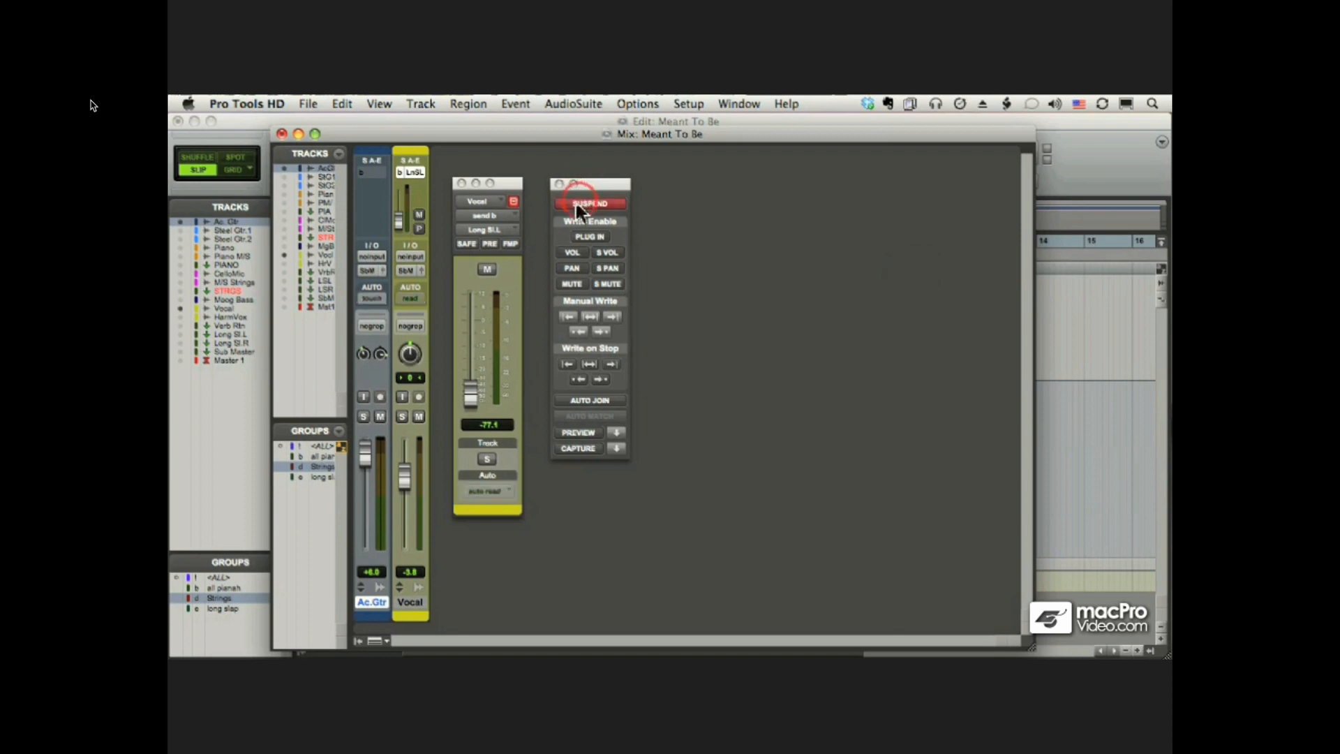
click(464, 243)
click(478, 257)
click(467, 241)
click(583, 204)
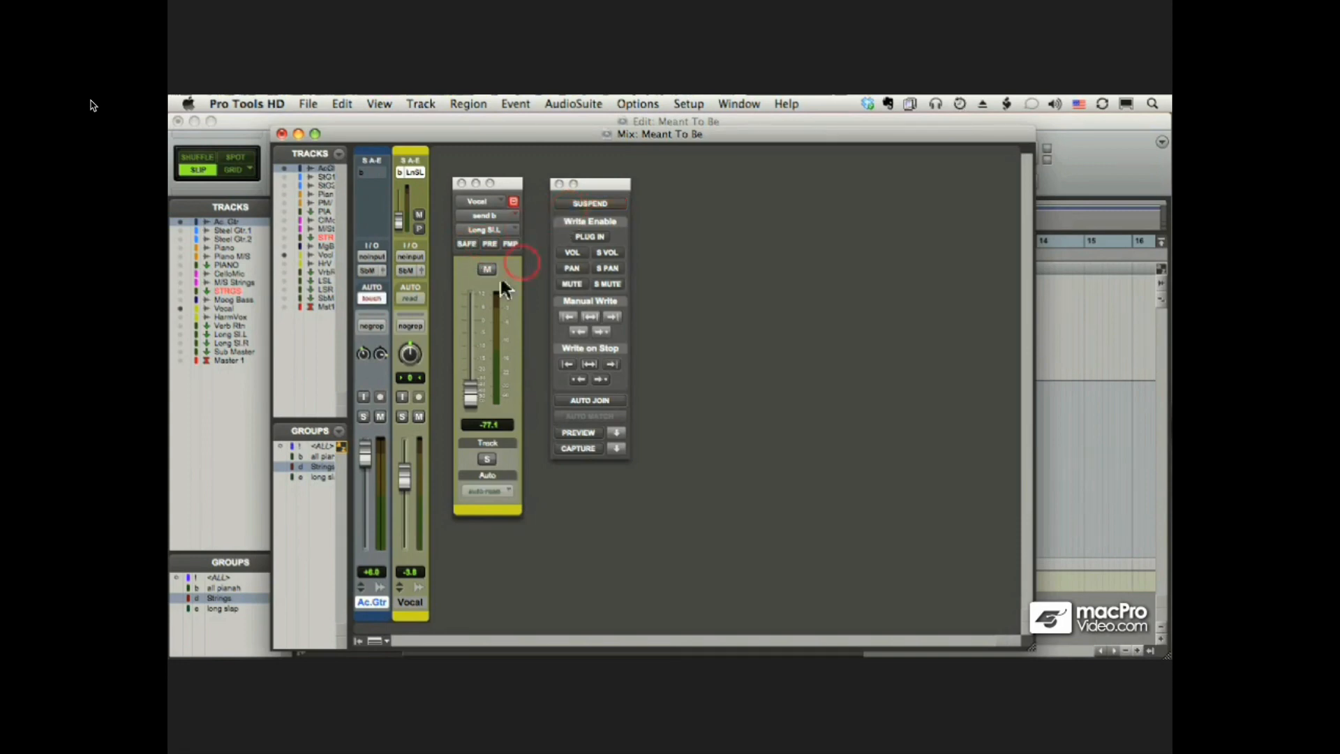
Set Ac. Gtr's automation mode to off, return to the Edit window and close the send and Automation windows.
click(372, 298)
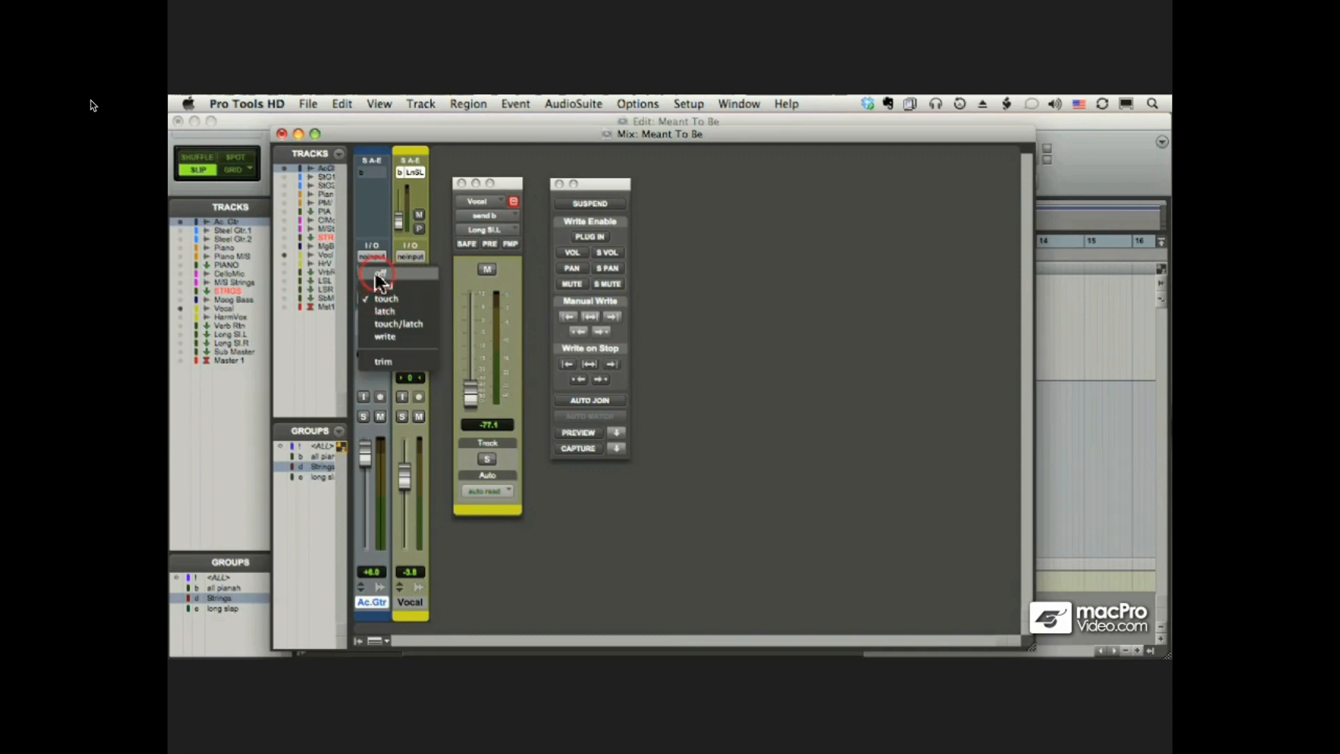
click(378, 273)
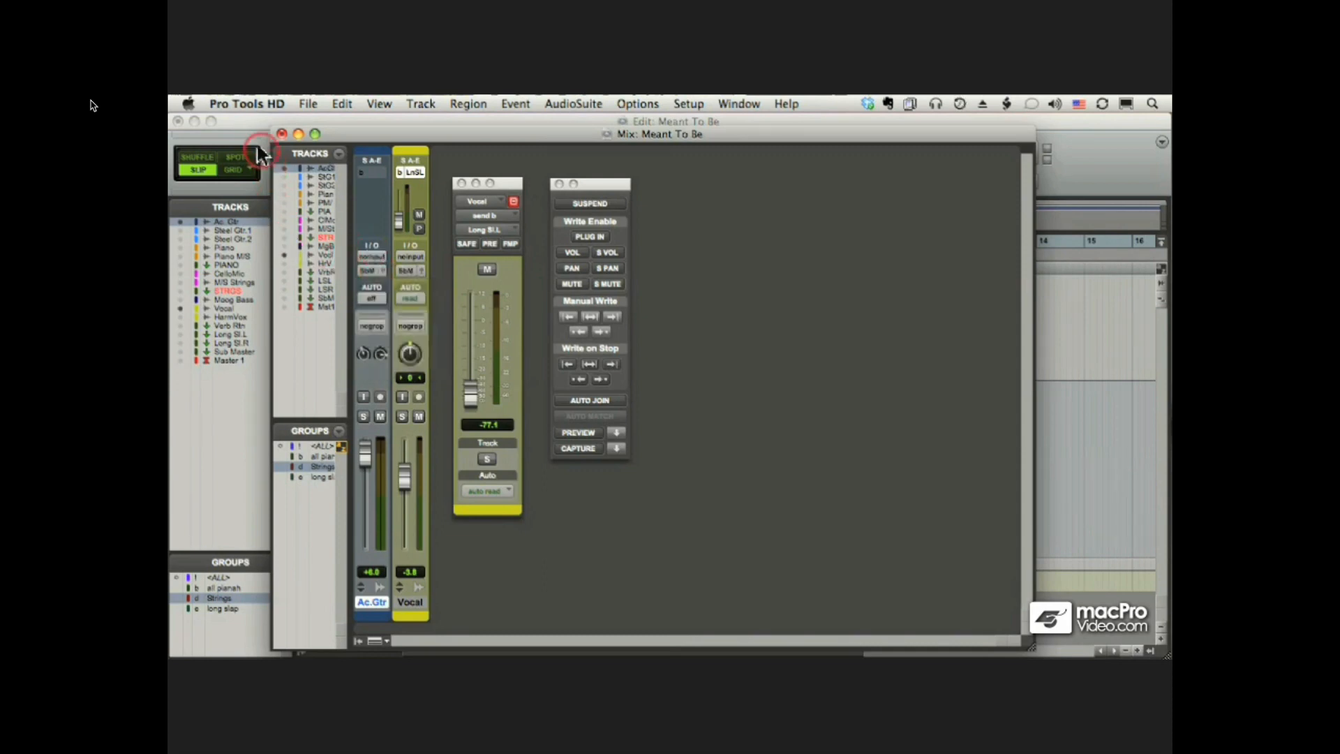
click(252, 126)
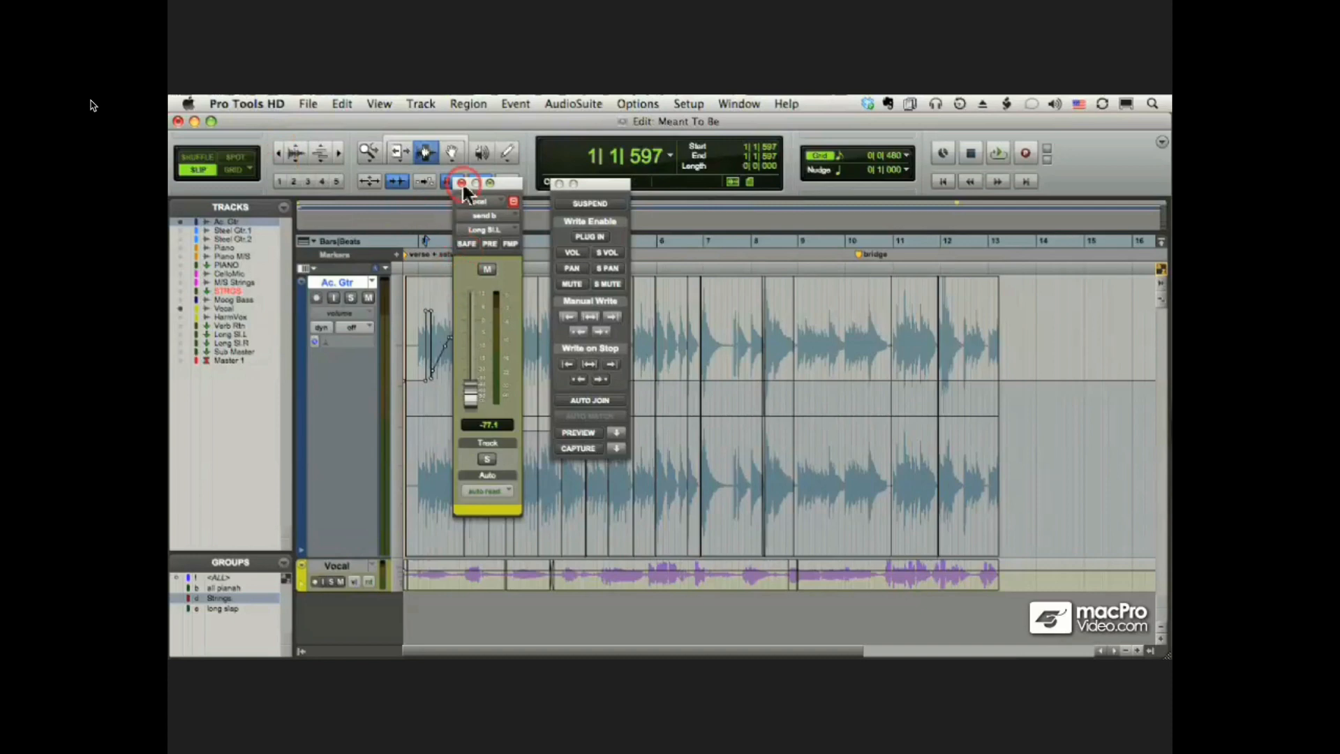
click(533, 184)
click(559, 183)
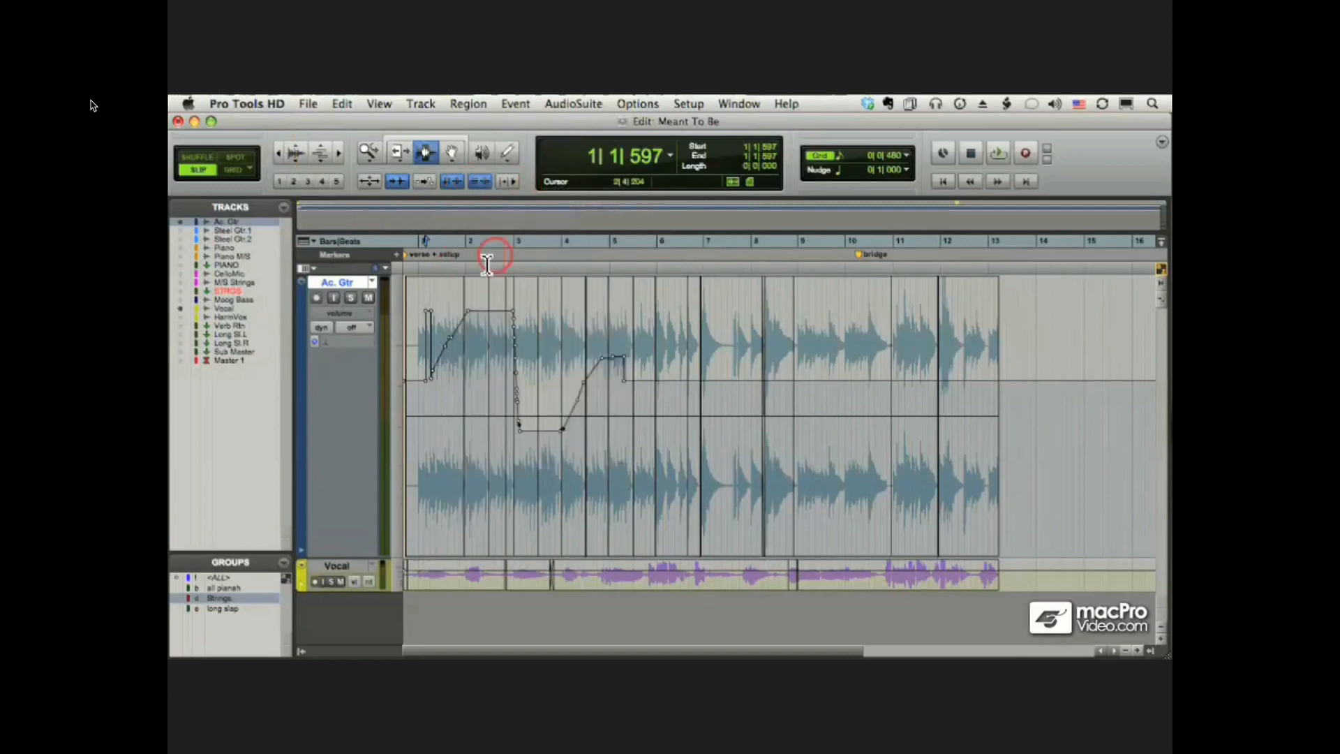
Play from 1|1|597 with Ac. Gtr's automation off, and open its output window over the Edit window to watch the fader.
click(368, 328)
key(space)
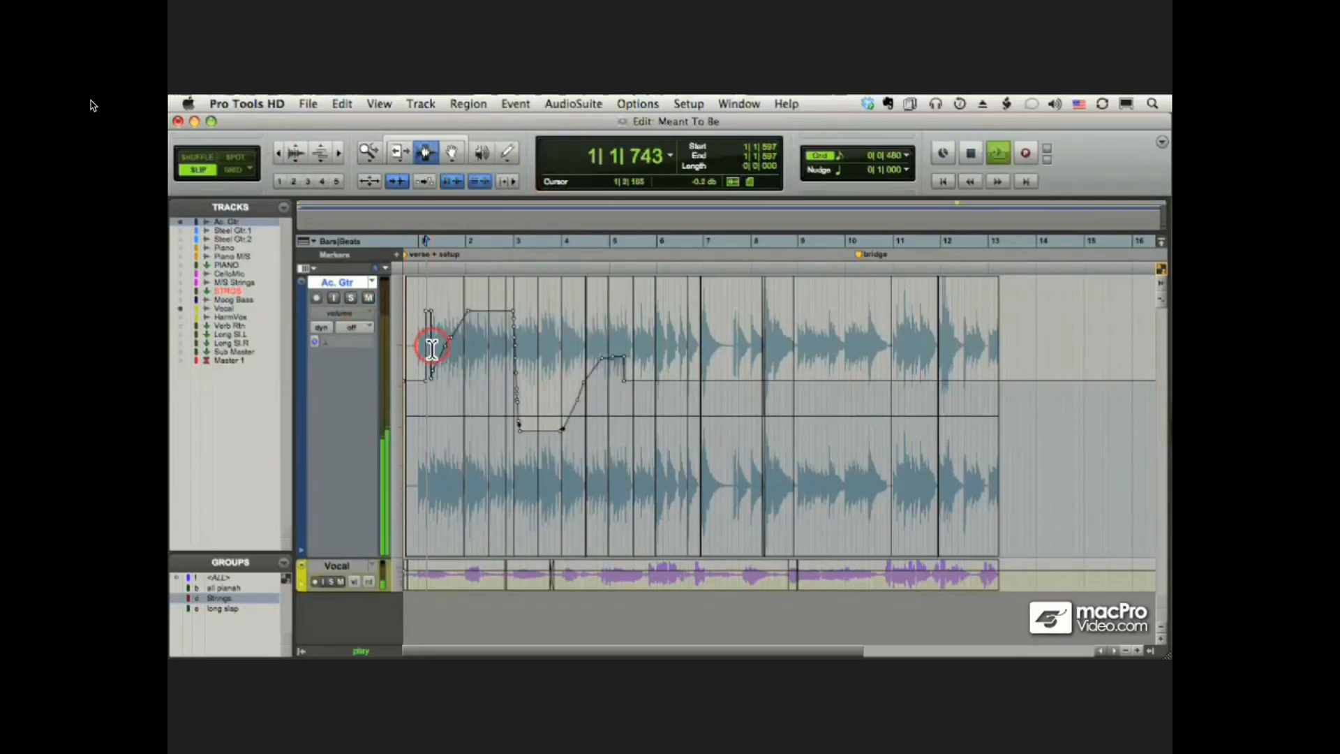
key(super+equal)
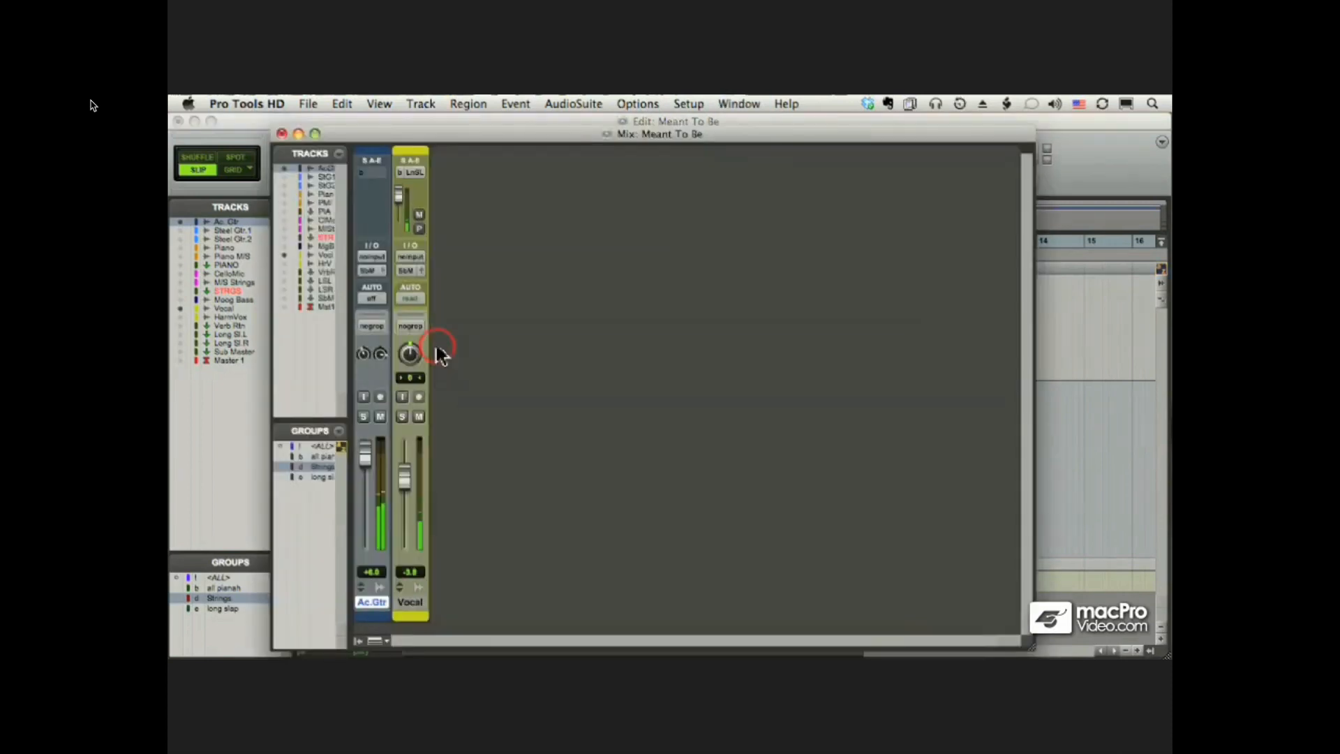
click(383, 272)
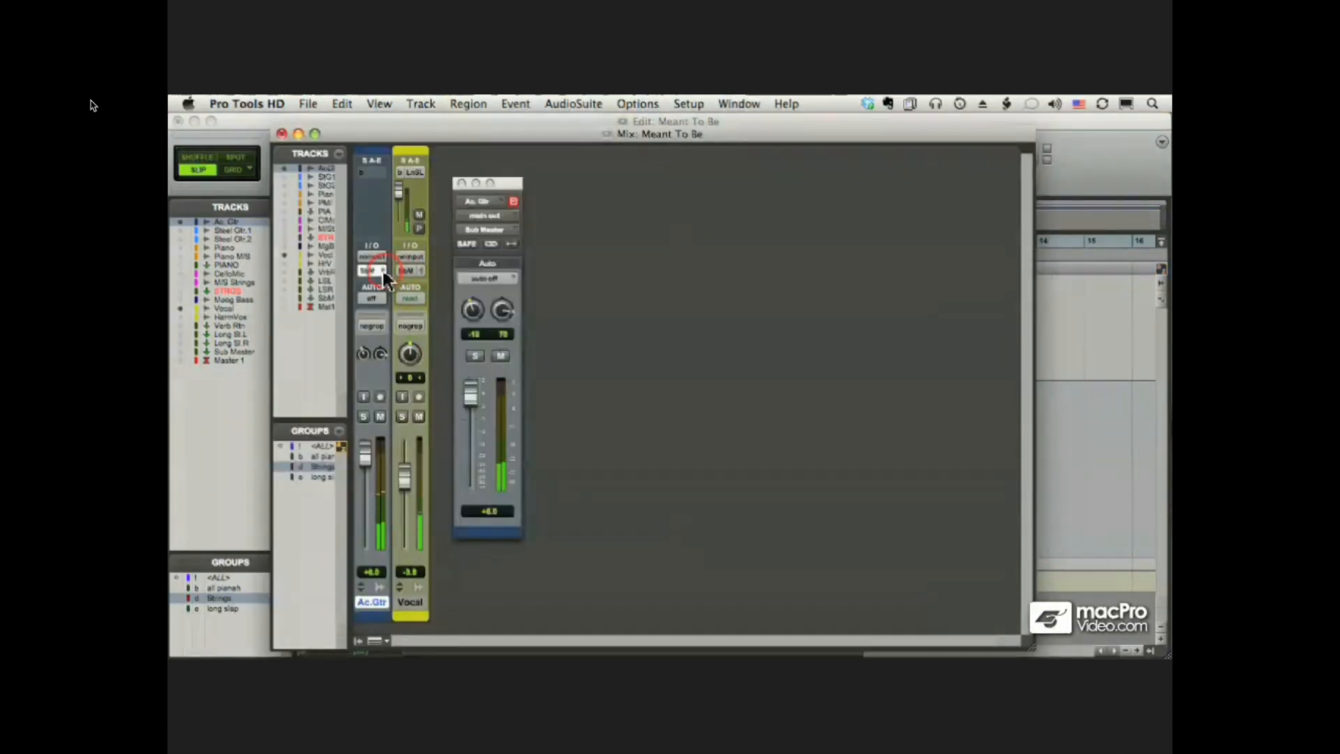
key(super+equal)
drag(508, 184, 300, 238)
Set Ac. Gtr's automation mode to read during playback, and close its output window and stop playback.
click(351, 328)
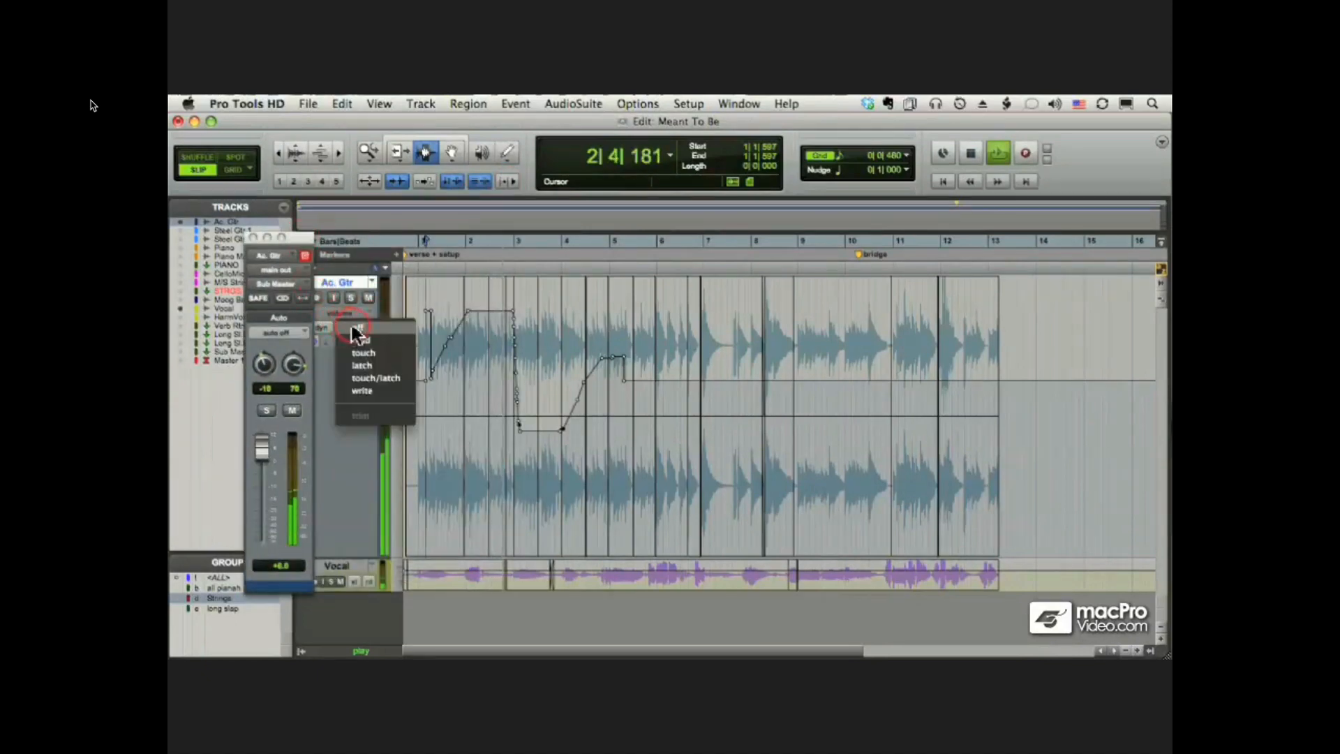
click(362, 341)
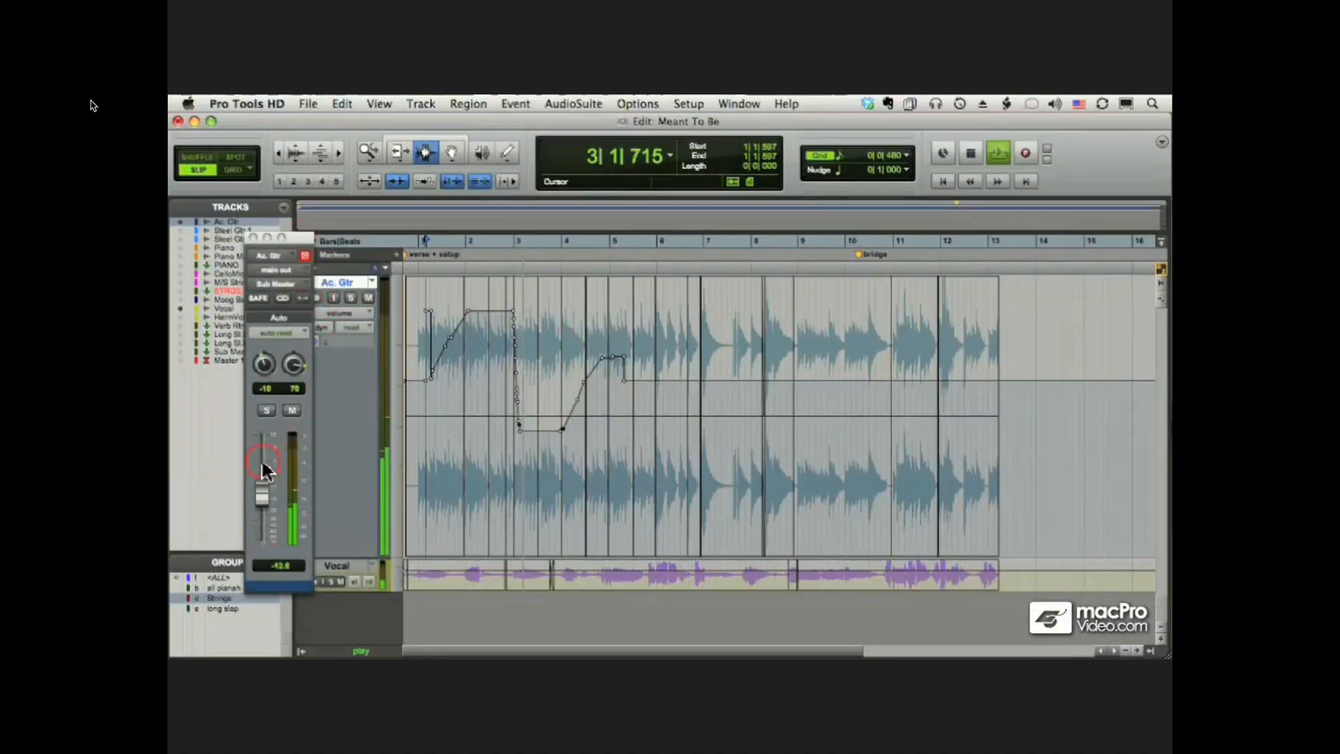
click(254, 238)
key(space)
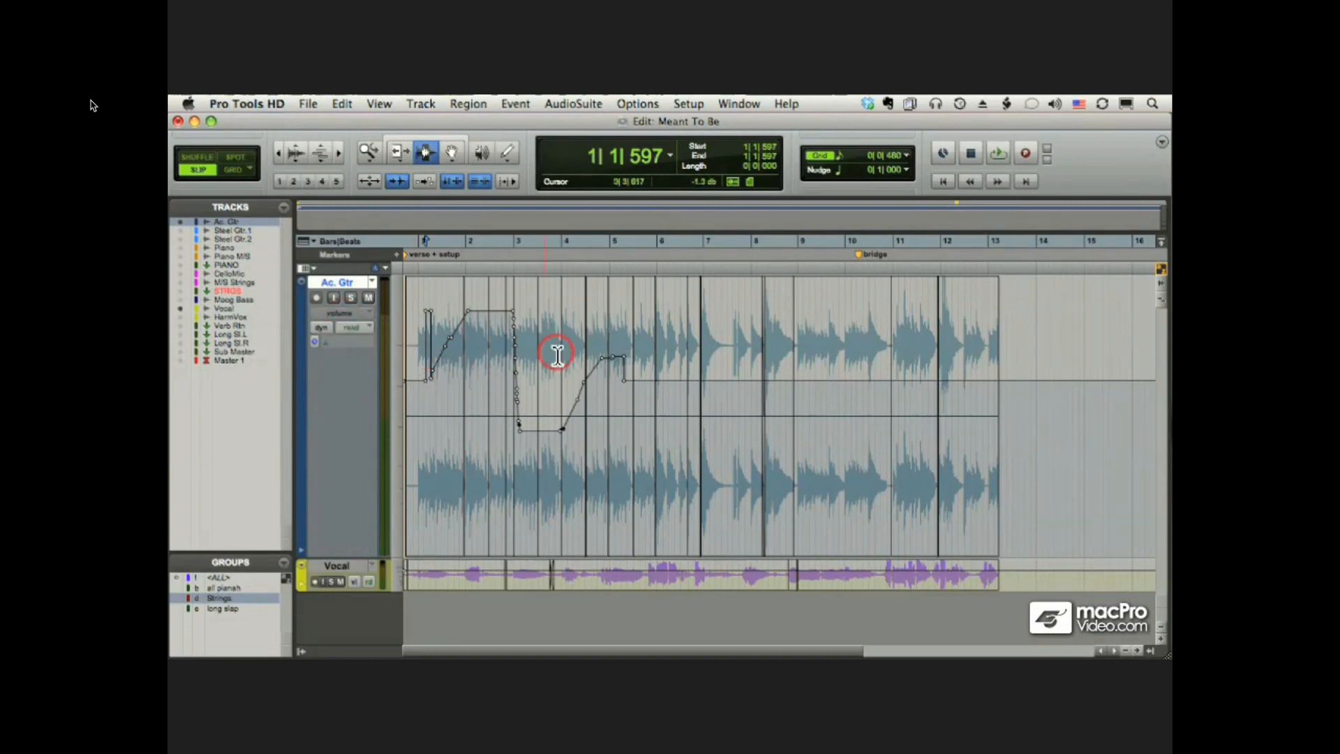
Switch Ac. Gtr's automation mode to off and back to read.
click(359, 325)
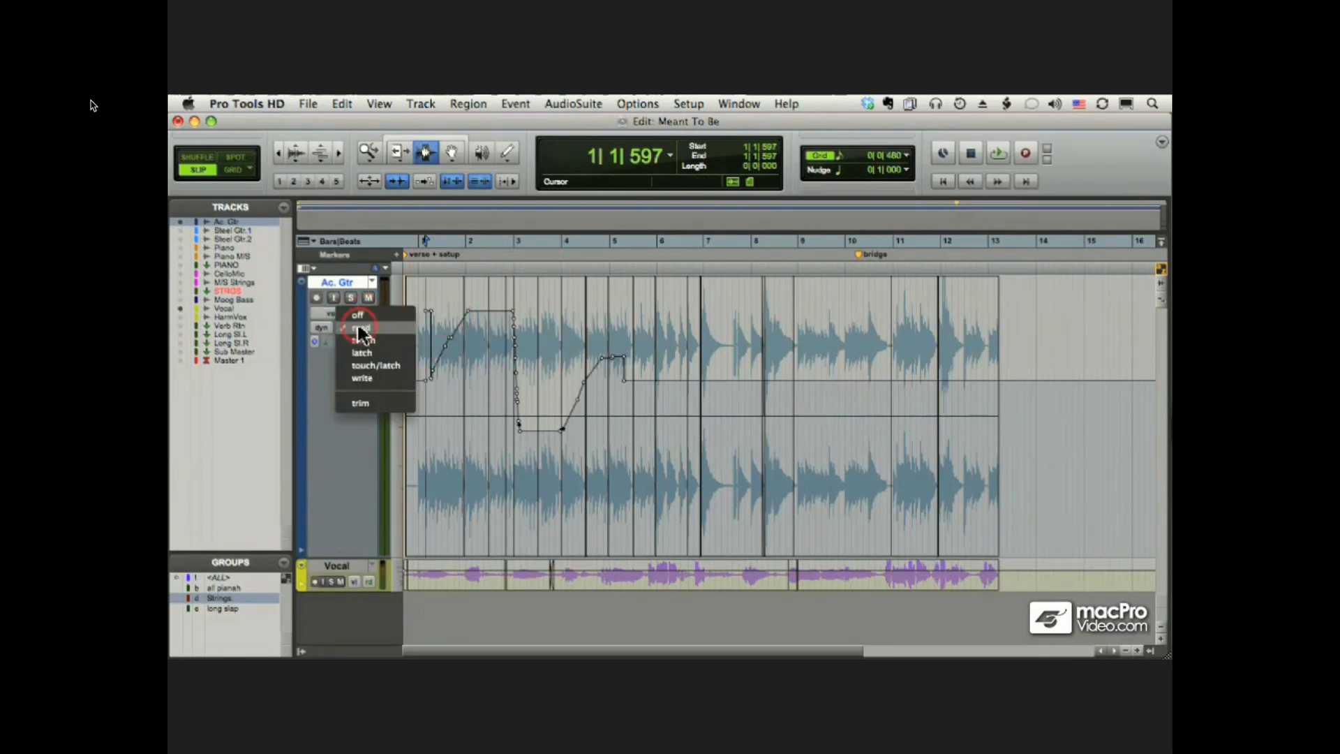
click(359, 318)
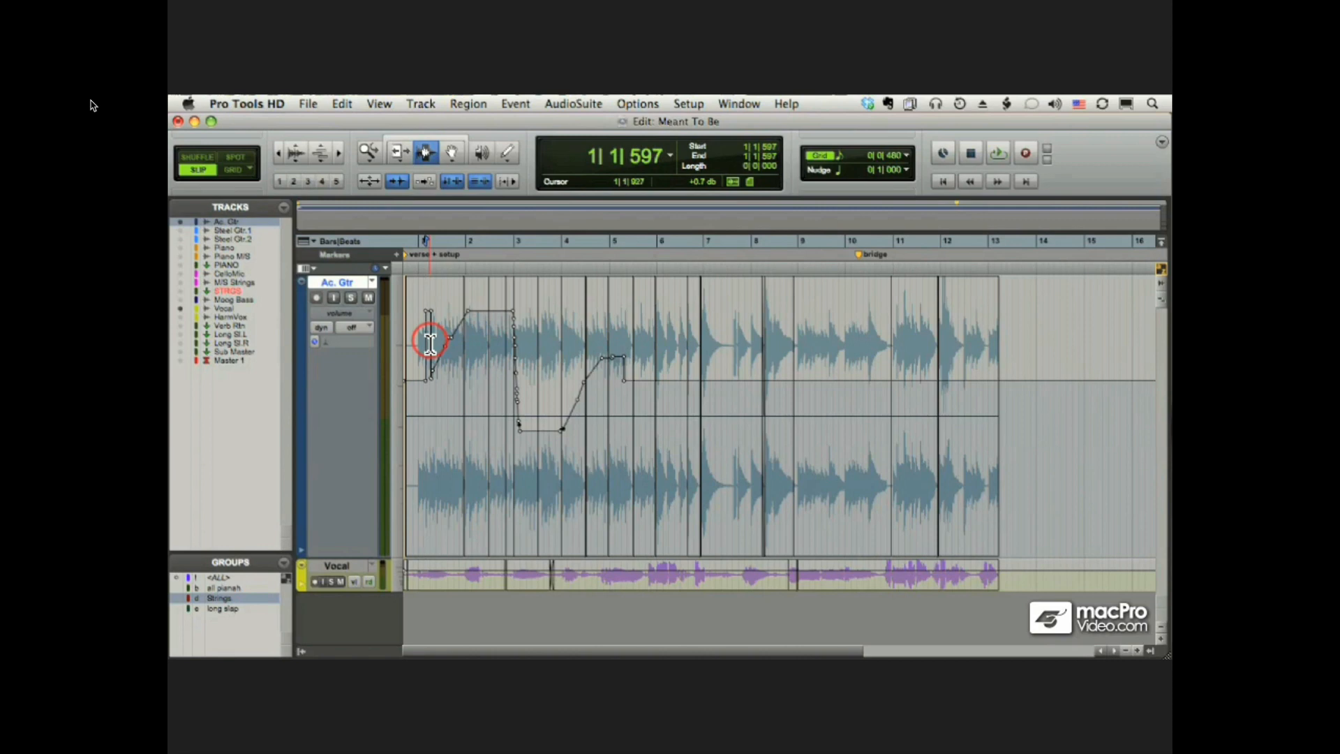
click(359, 333)
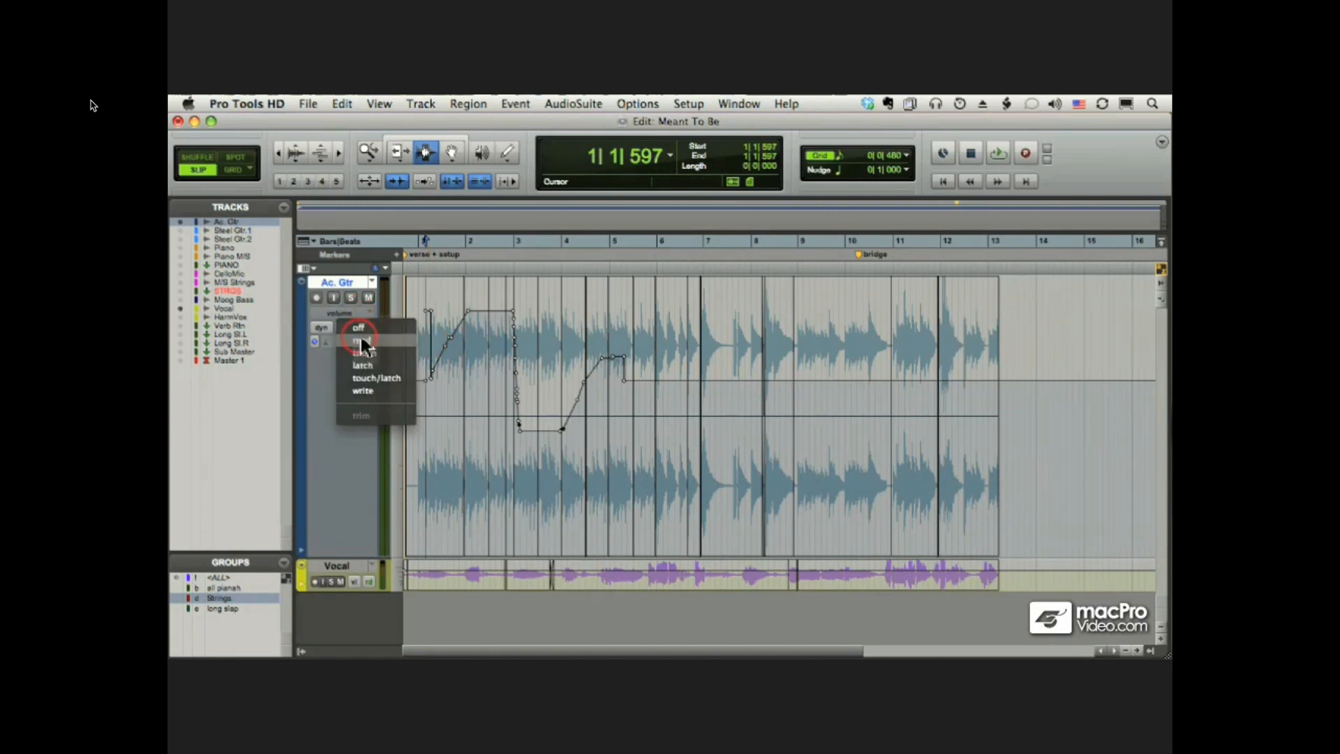
click(359, 341)
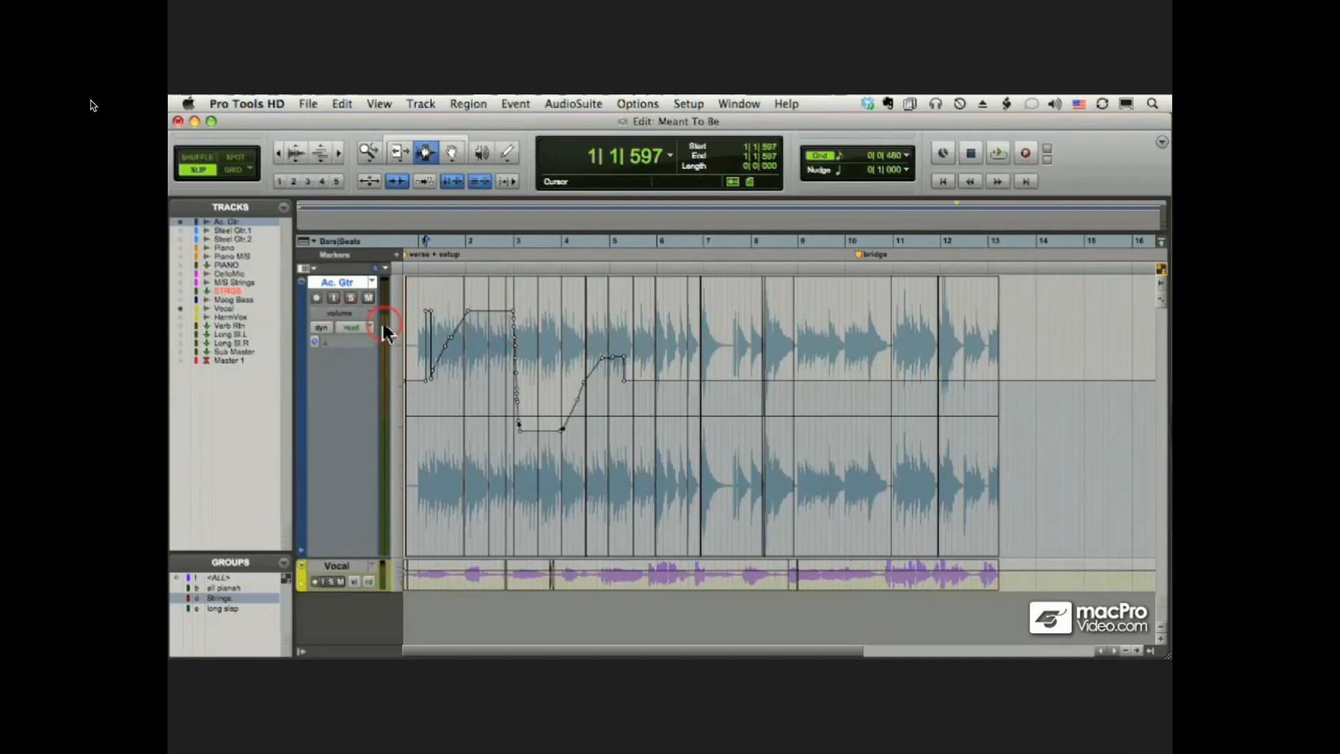
Reveal the Vocal track's volume automation lane beneath the track.
click(303, 584)
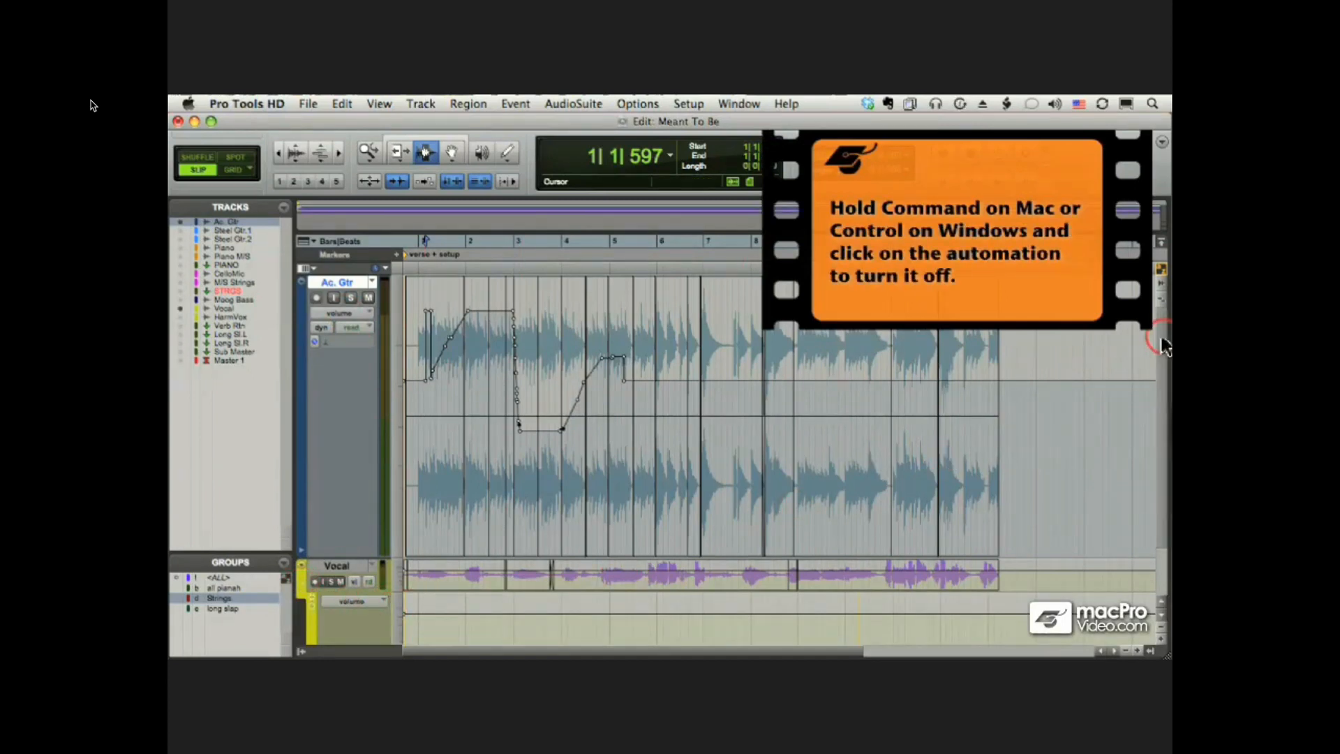
scroll(1143, 417, down, 3)
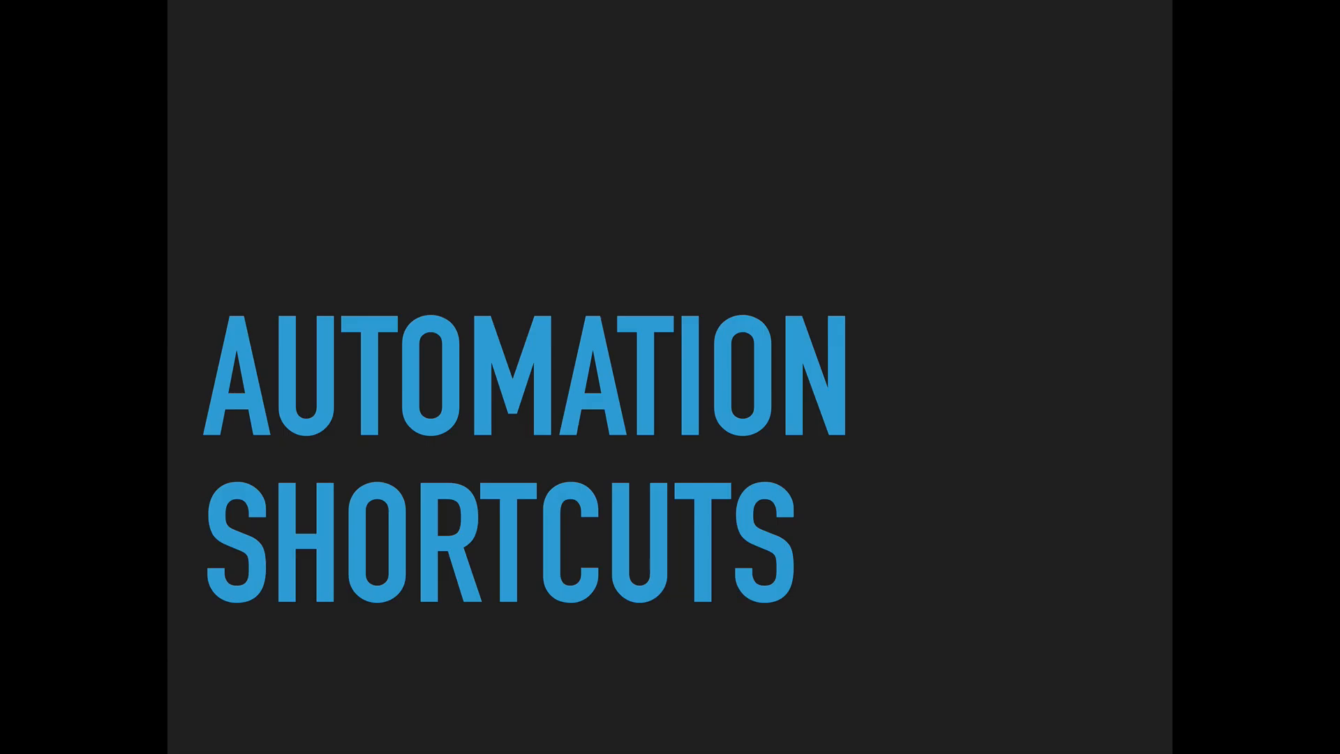
Advance to the list of automation shortcuts, exit the slideshow and switch to the Pro Tools session 9 Final track.
key(Right)
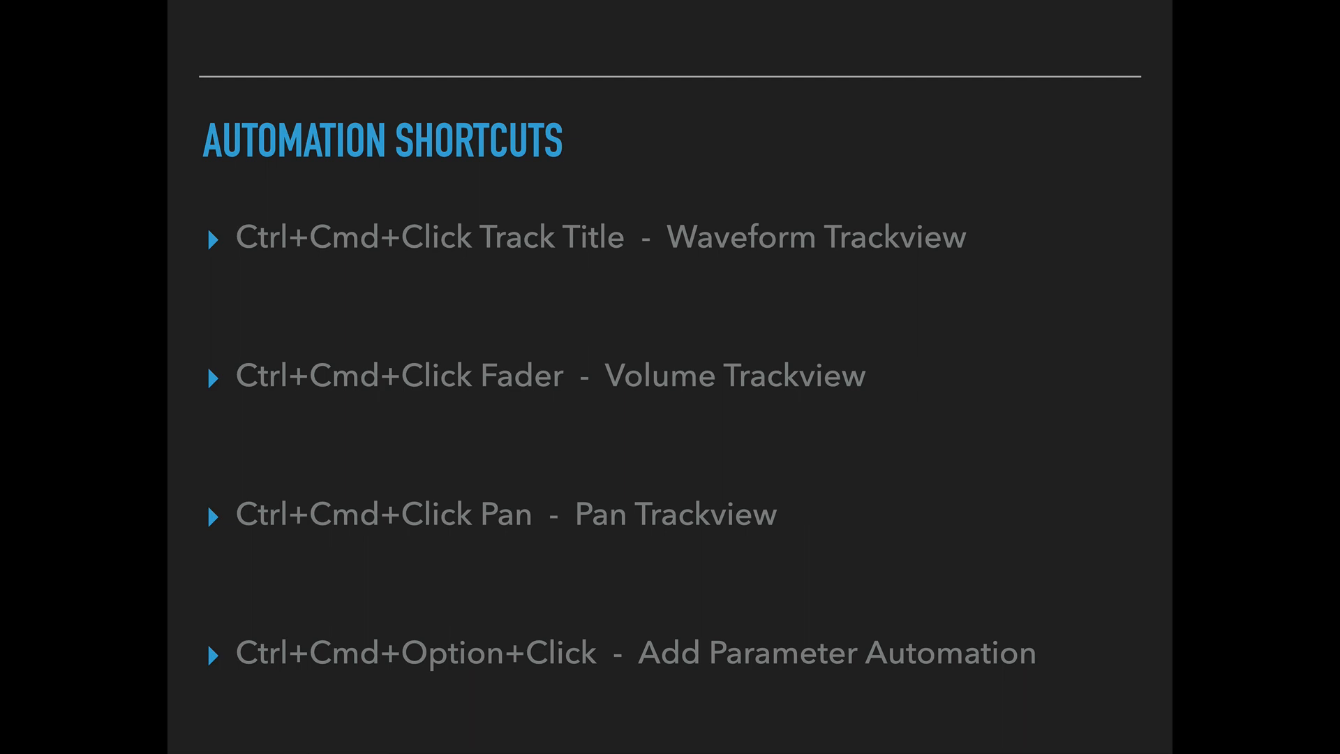
key(Escape)
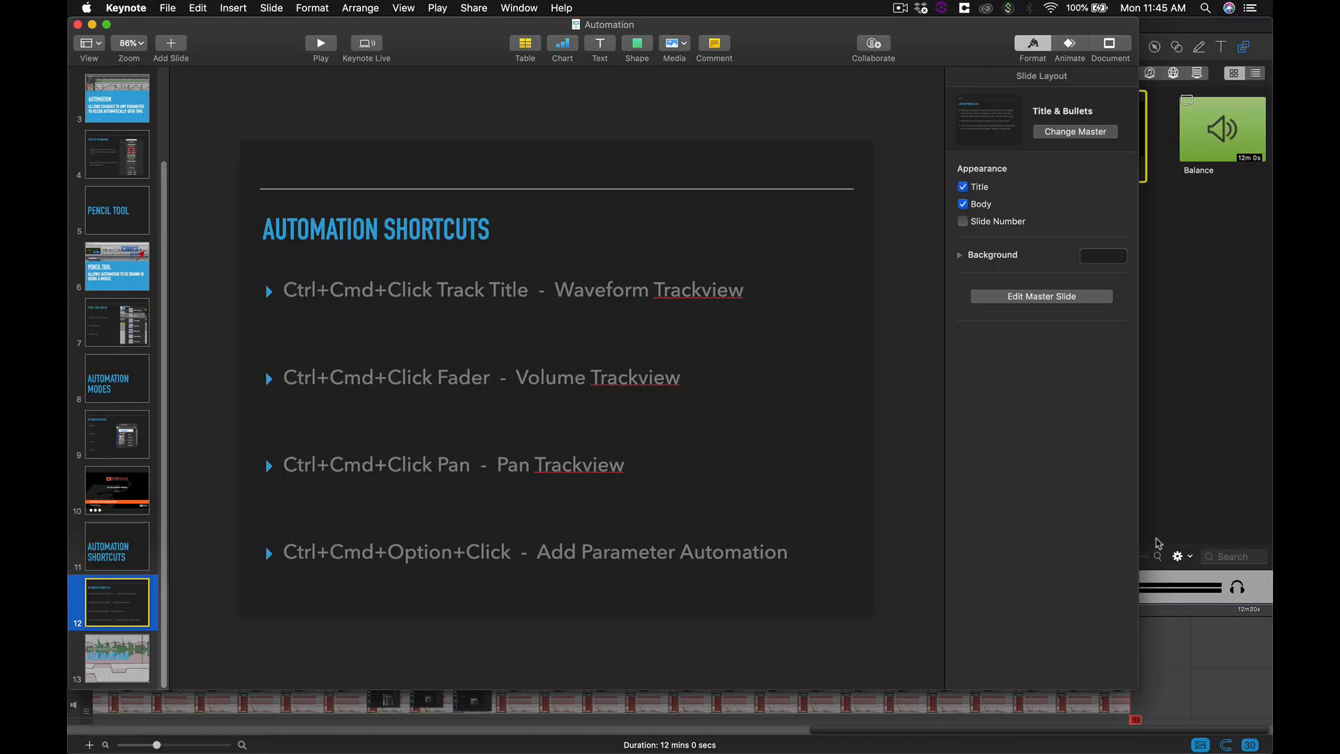
key(ctrl+Up)
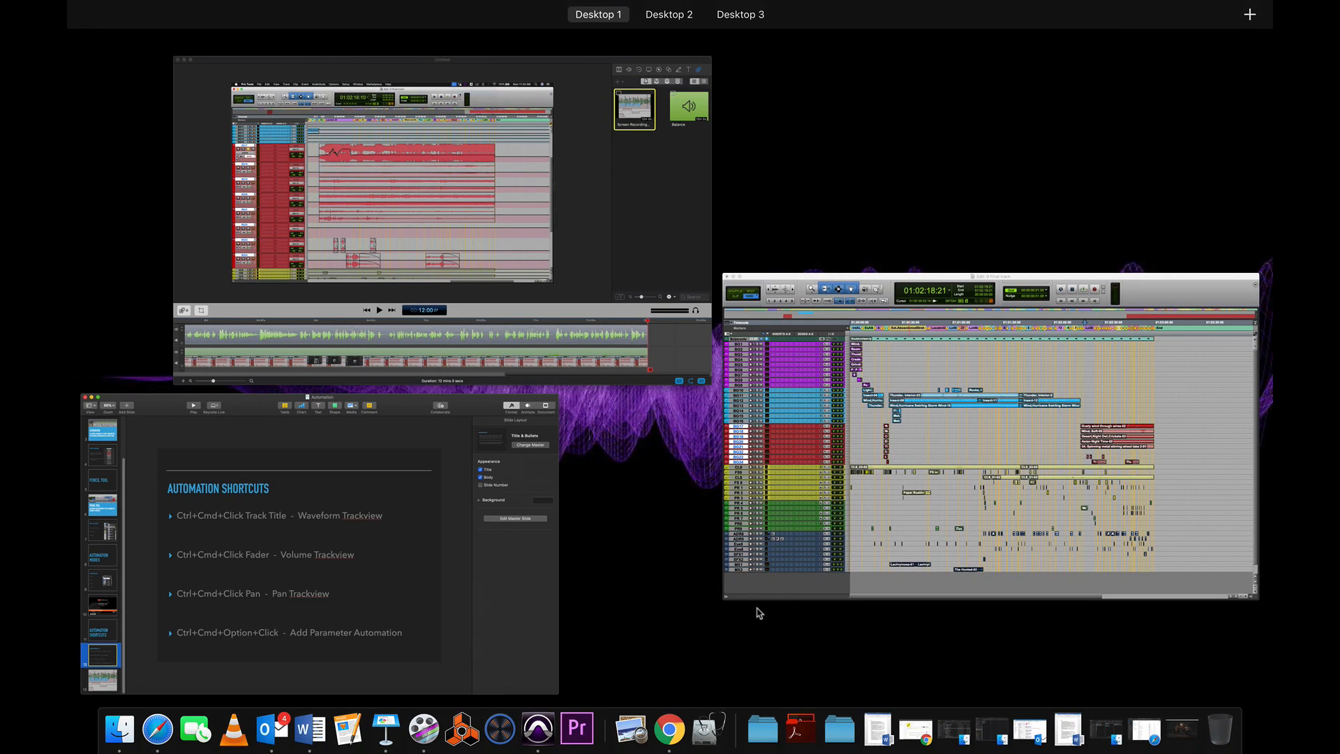
click(1023, 448)
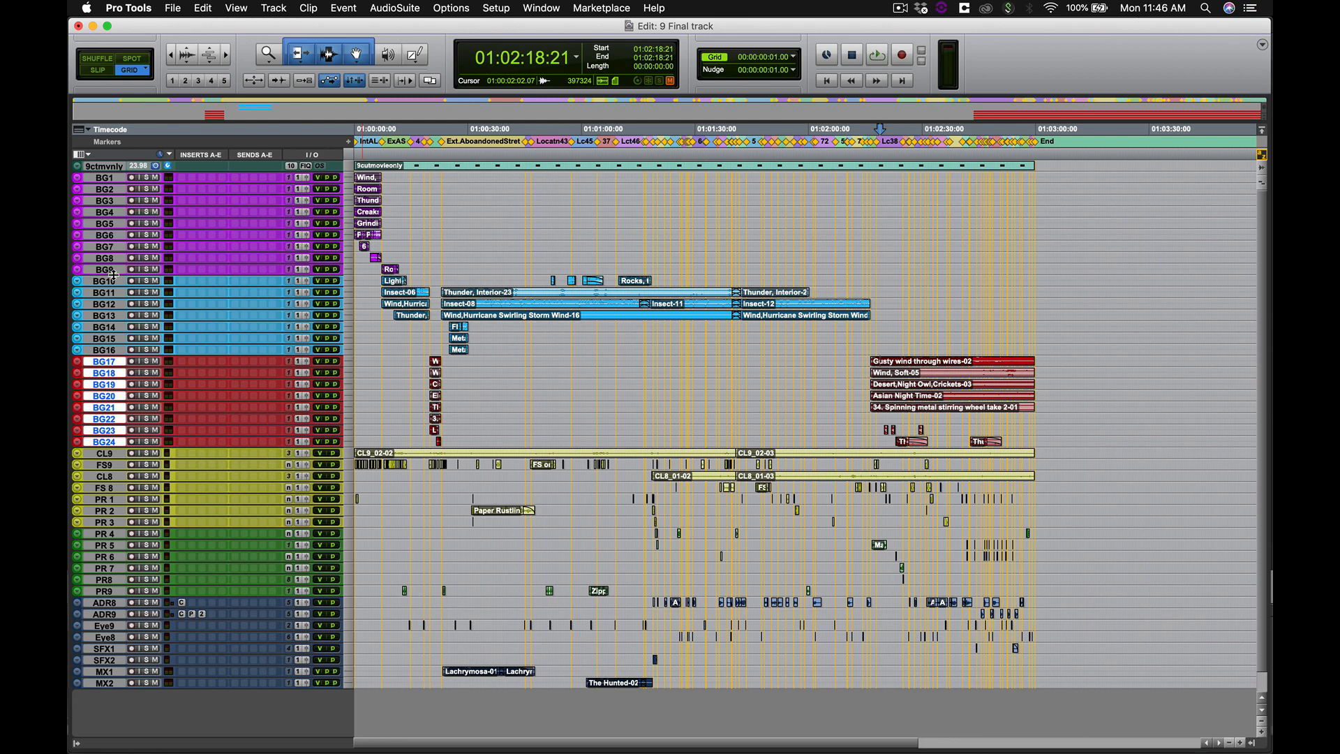
Enlarge the height of all tracks, switch their track view to volume and look over the automation lines.
drag(113, 275, 113, 323)
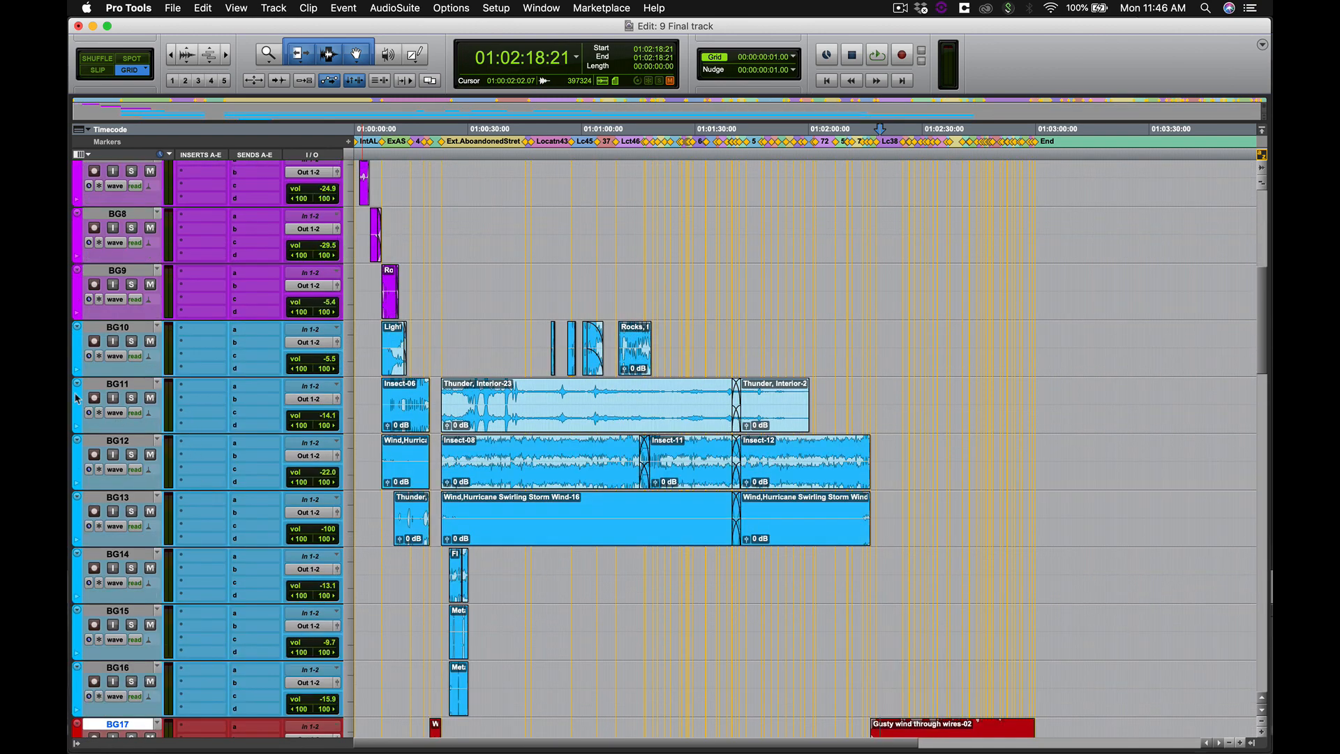
click(116, 357)
click(807, 479)
key(ctrl+alt+minus)
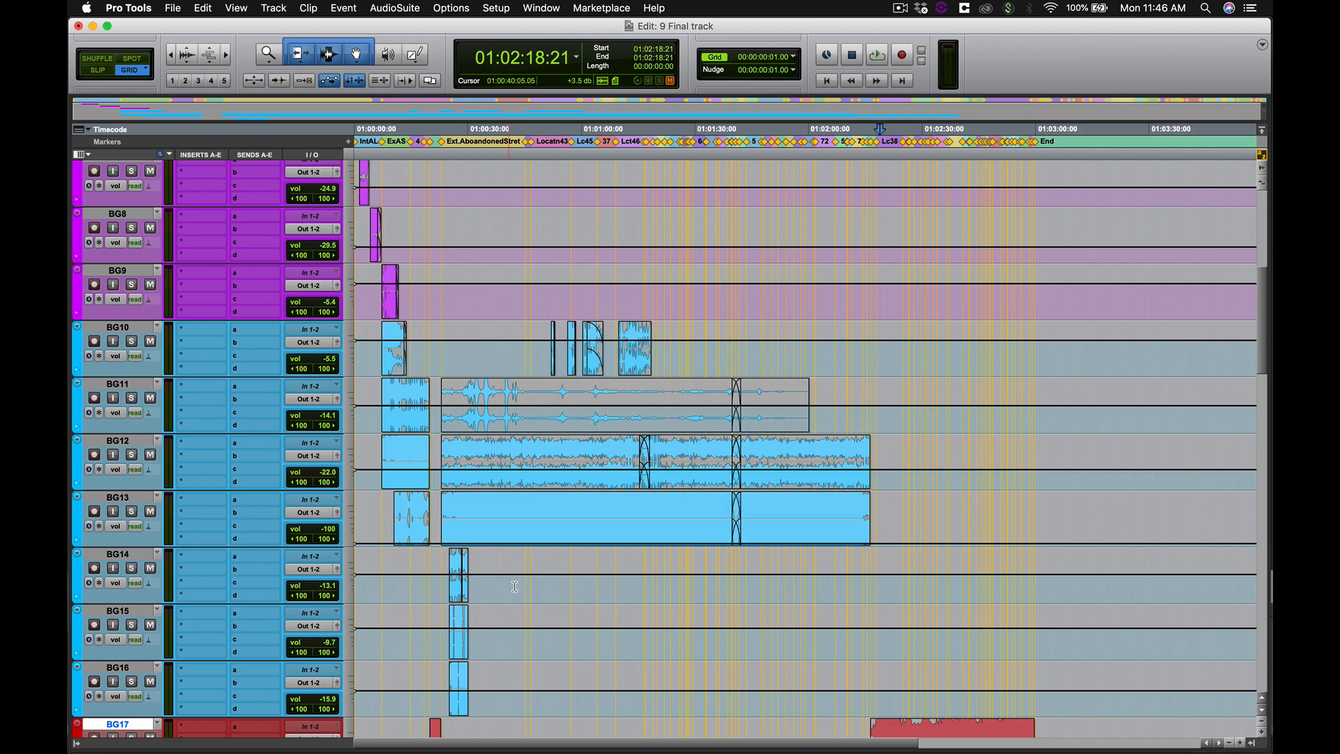
scroll(557, 574, down, 15)
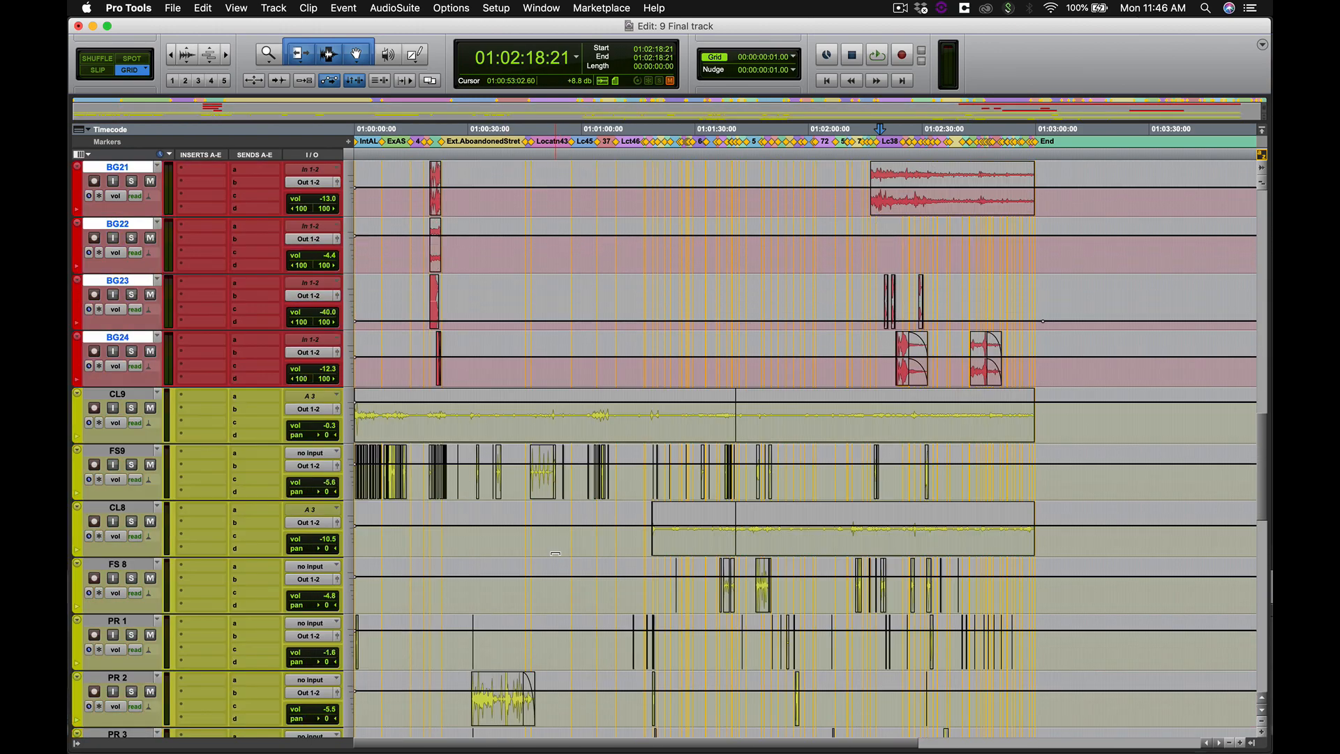
scroll(556, 553, up, 18)
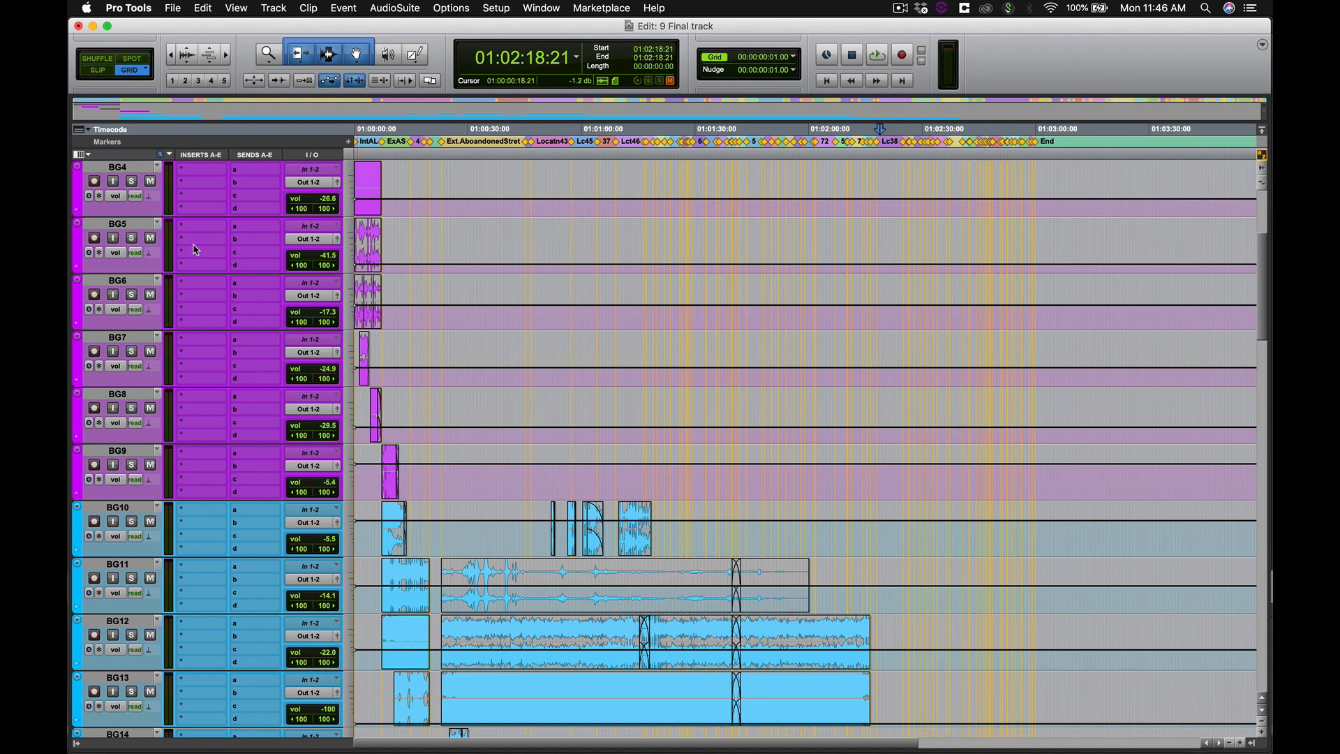
Return all tracks to waveform view and switch them to the left pan automation view.
key(minus)
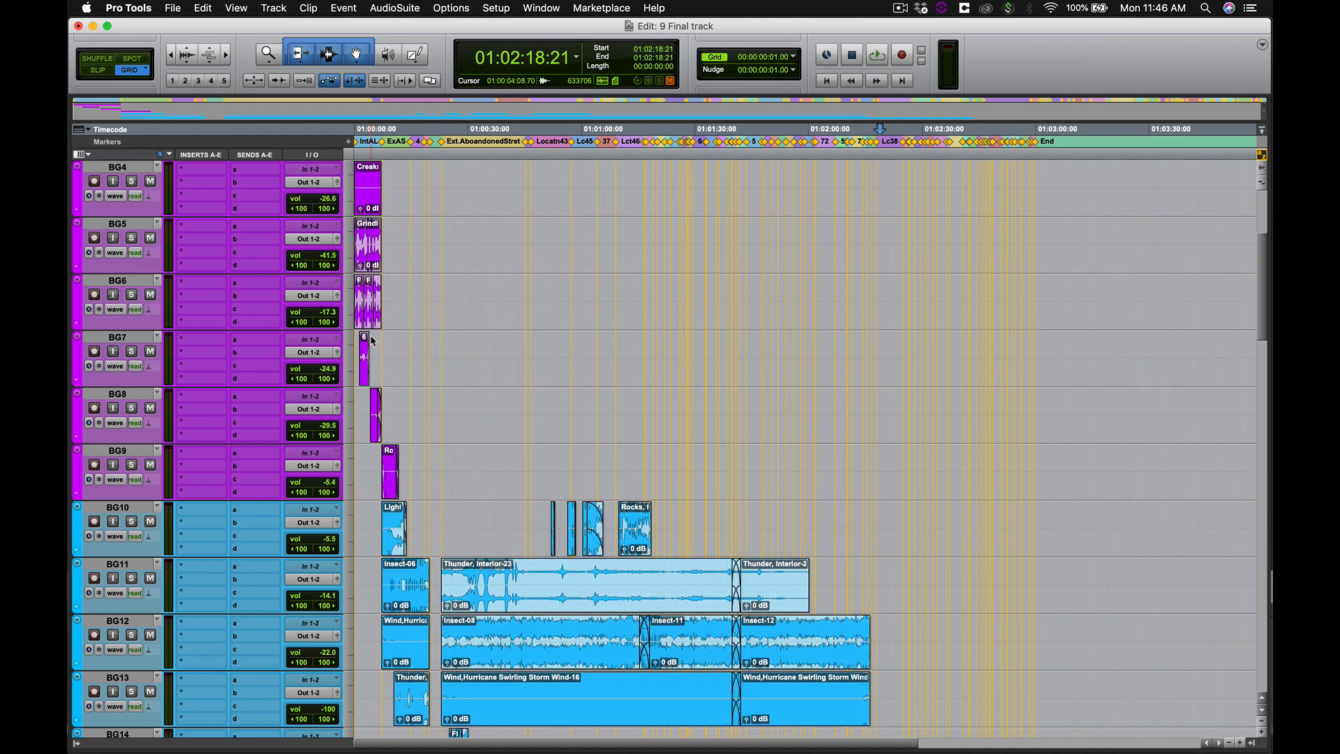
ctrl+alt+super+click(301, 322)
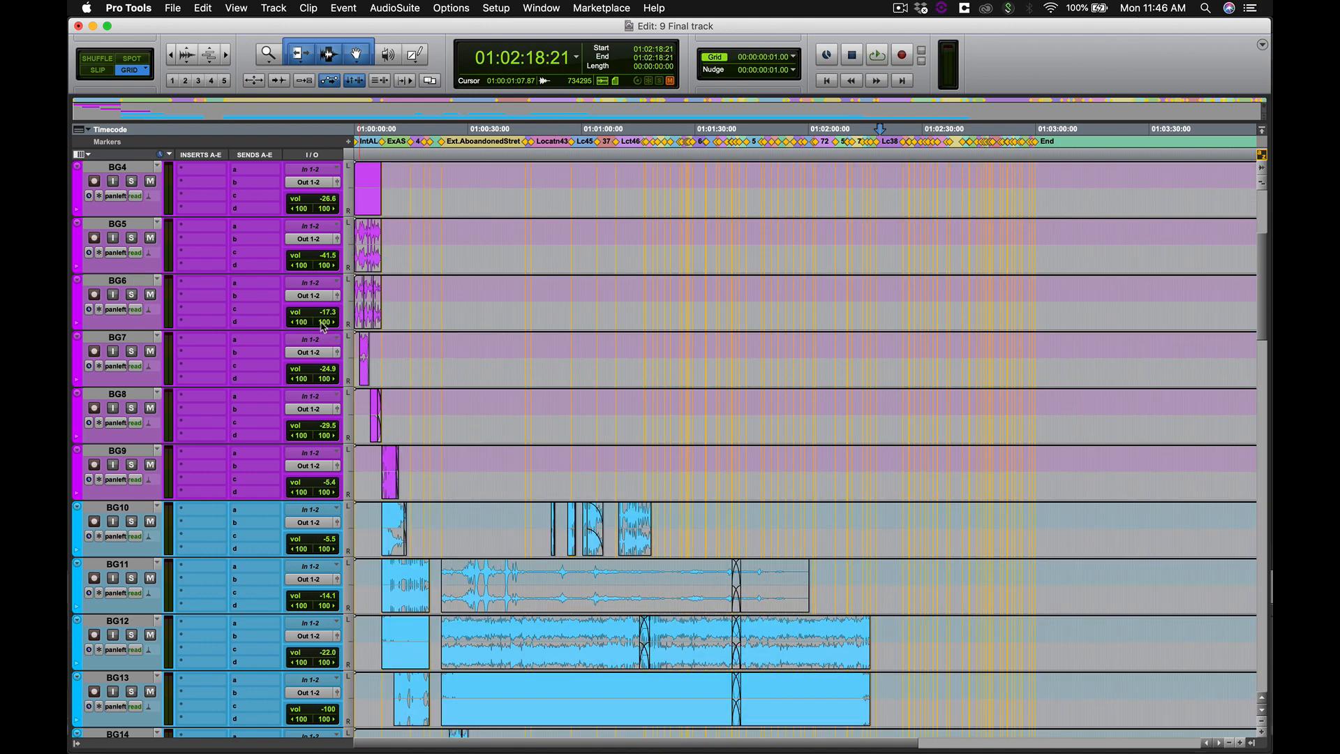
scroll(462, 375, down, 5)
scroll(460, 373, up, 8)
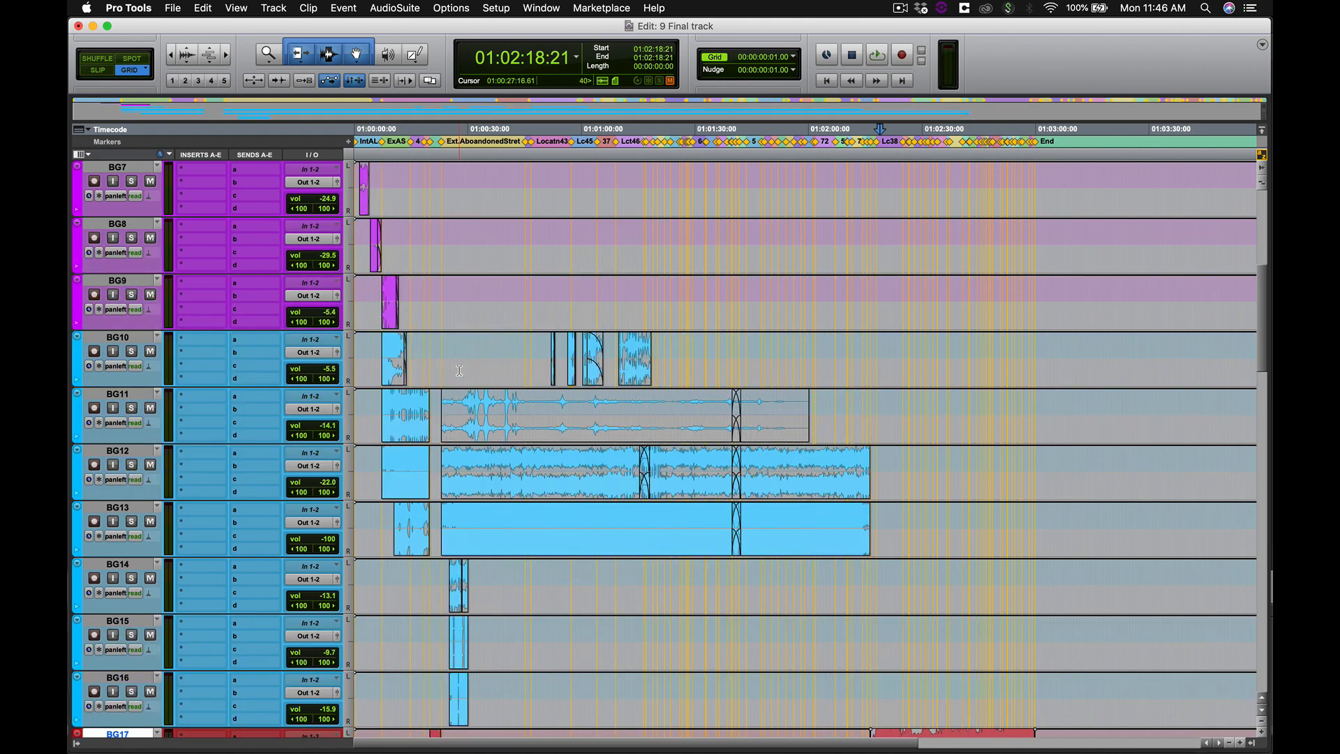
scroll(459, 370, up, 1)
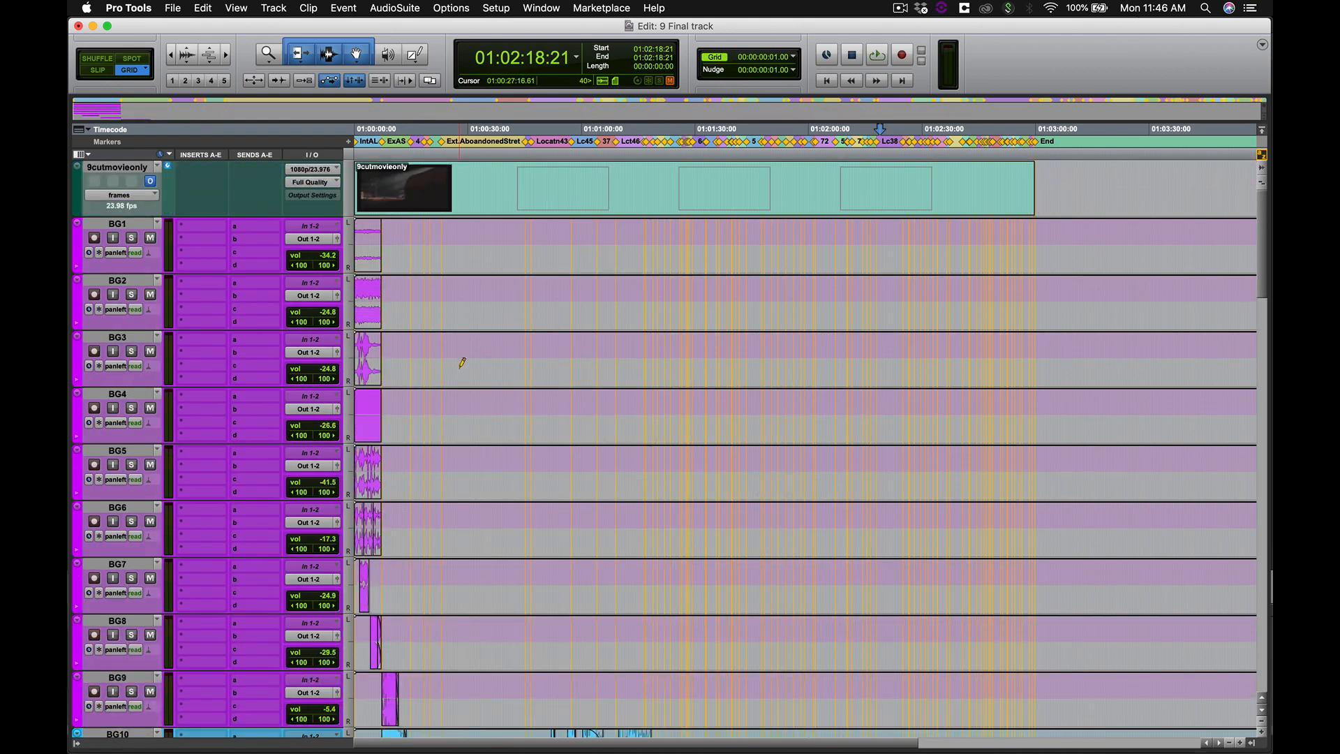
Switch the view of all tracks from pan to volume and back to waveform.
ctrl+alt+super+click(315, 375)
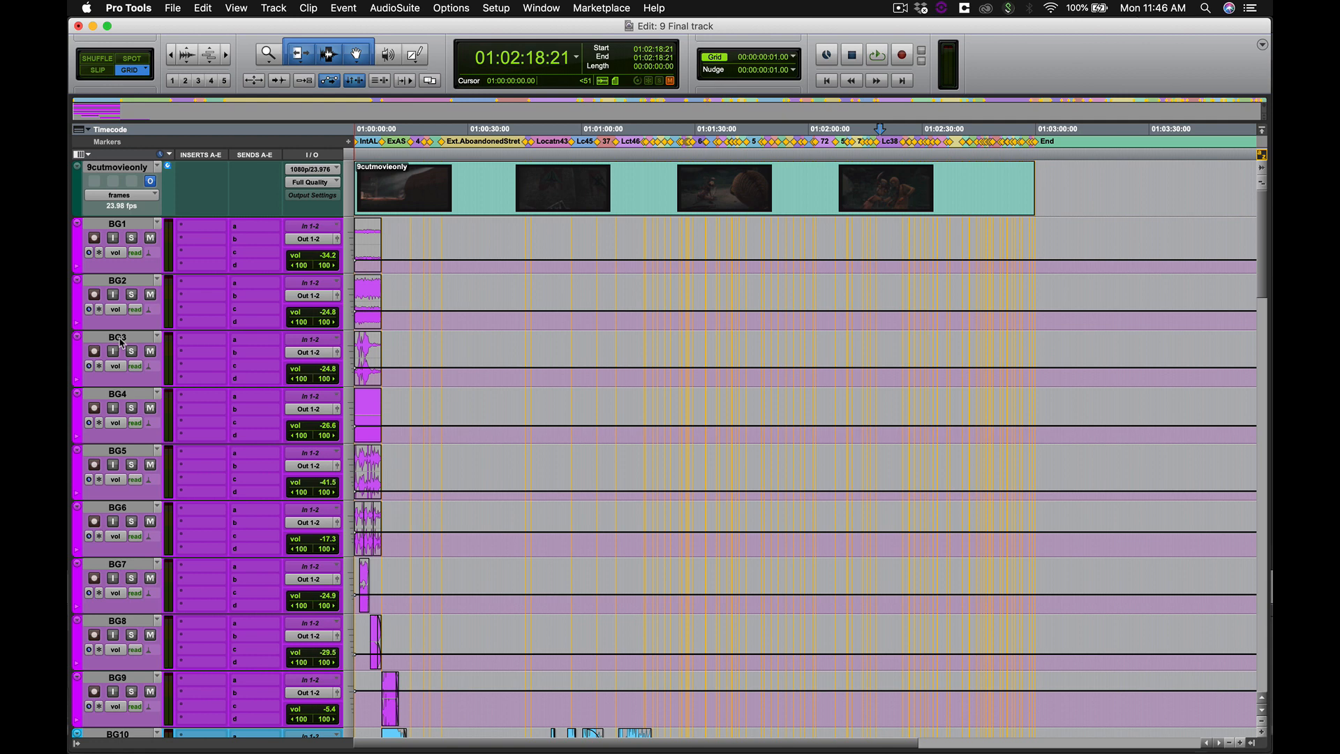
key(minus)
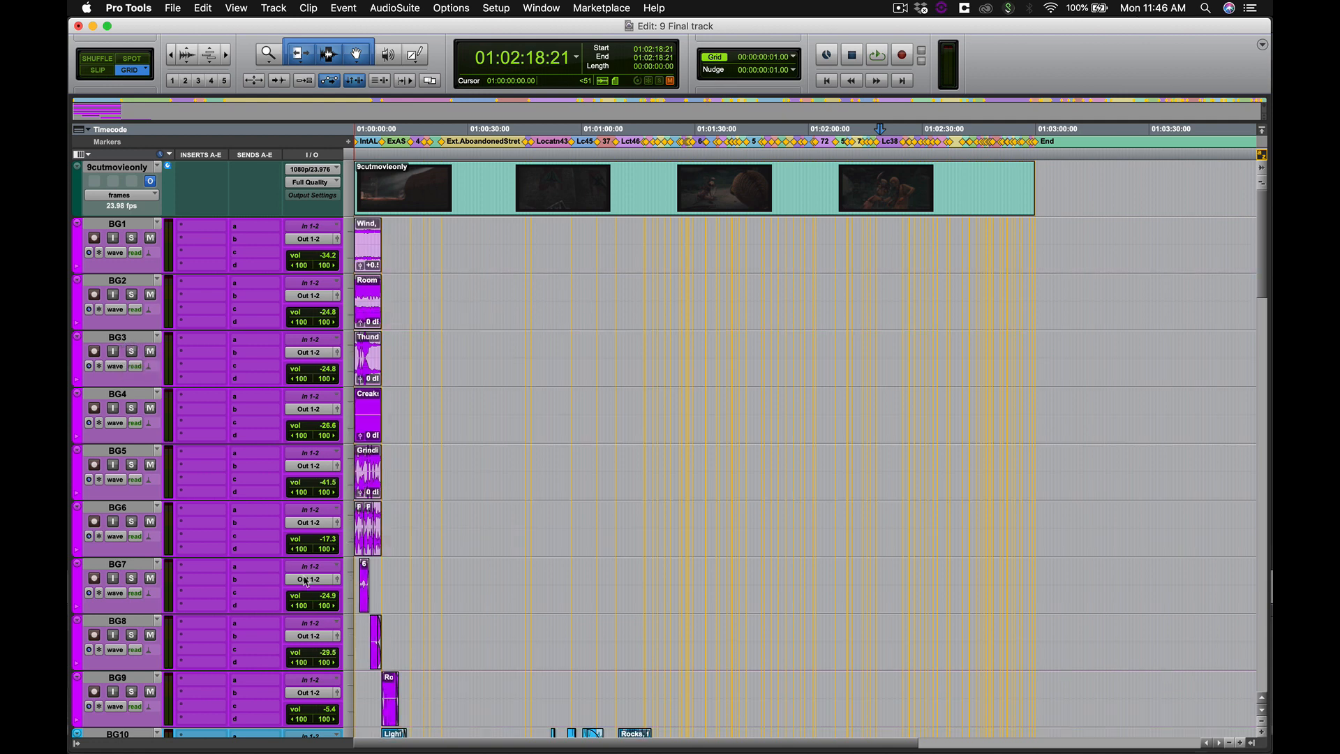